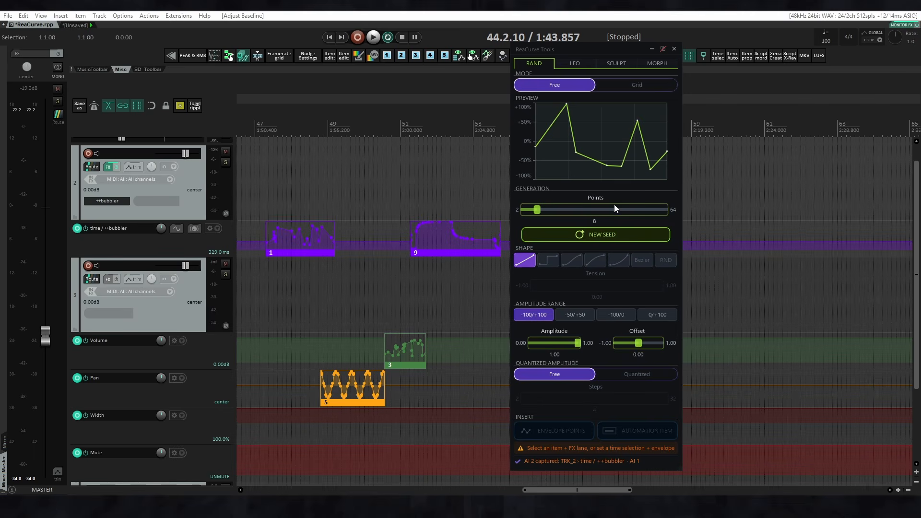
Look through the LFO, Sculpt and Morph tools, trying the Baseline, Skew and Morph Position controls.
{"action": "left_click", "coordinate": [575, 64]}
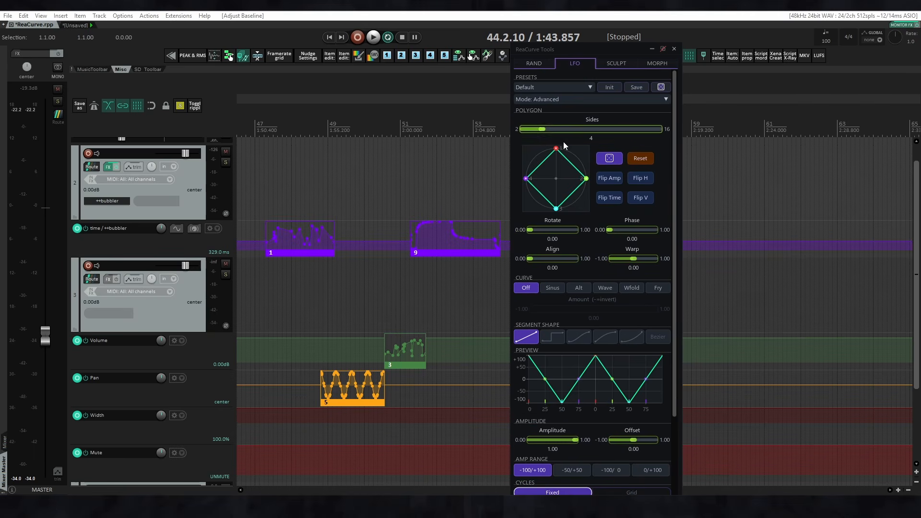
{"action": "left_click", "coordinate": [616, 63]}
{"action": "left_click_drag", "start_coordinate": [565, 207], "coordinate": [564, 207]}
{"action": "mouse_move", "coordinate": [567, 344]}
{"action": "left_mouse_down"}
{"action": "mouse_move", "coordinate": [583, 350]}
{"action": "mouse_move", "coordinate": [552, 349]}
{"action": "left_mouse_up"}
{"action": "double_click", "coordinate": [551, 349]}
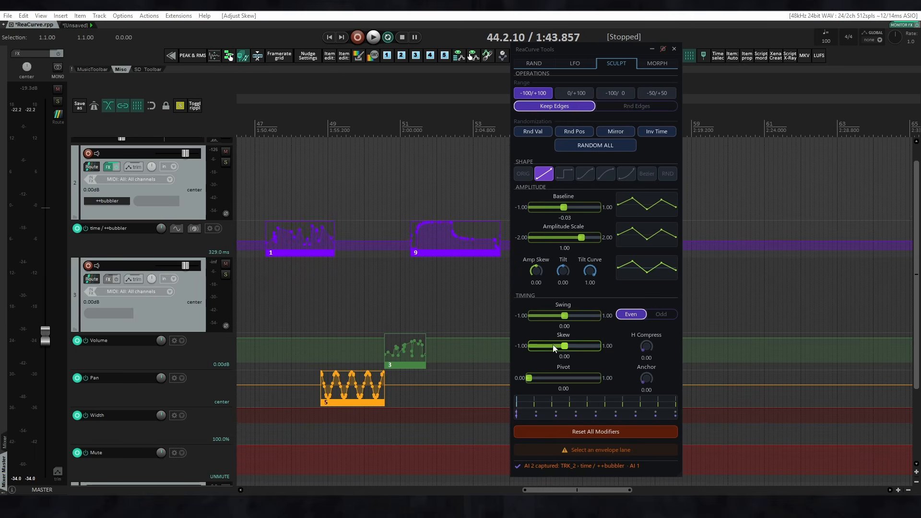
{"action": "left_click", "coordinate": [652, 63]}
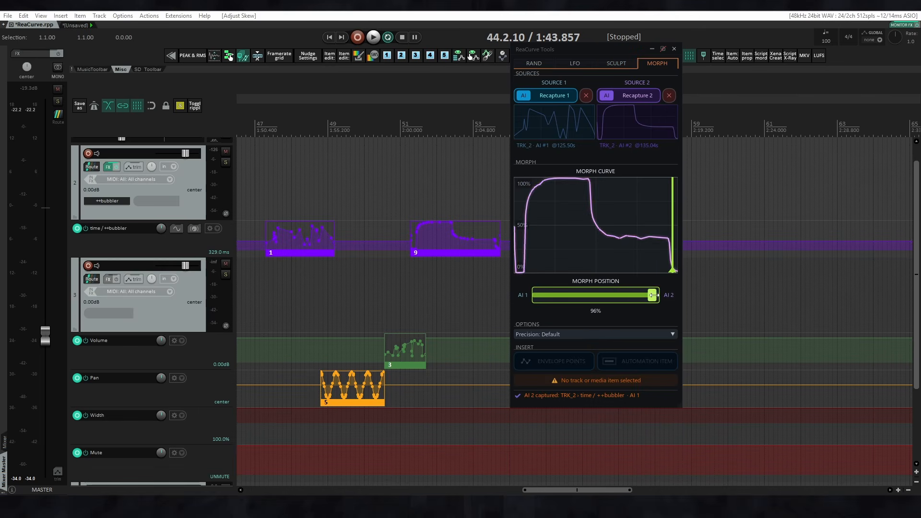
{"action": "left_click_drag", "start_coordinate": [652, 295], "coordinate": [614, 296]}
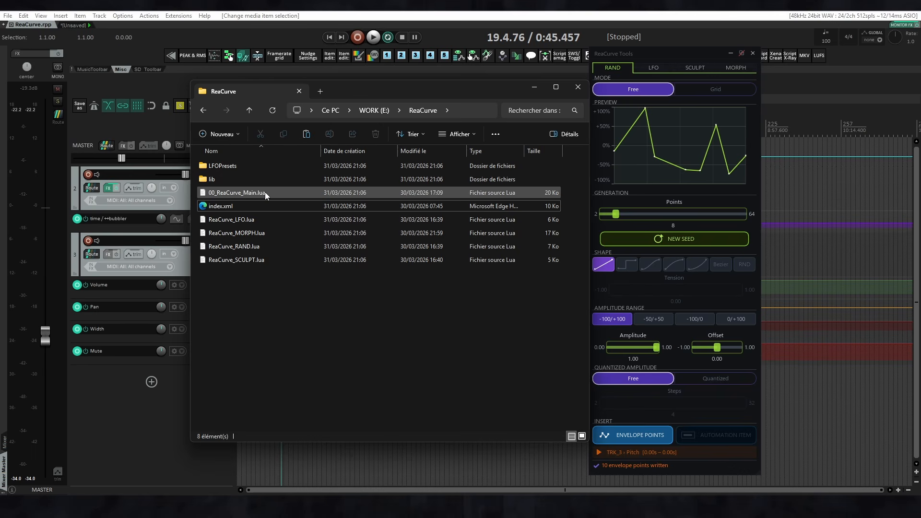
Go through the ReaCurve script files in the folder: ReaCurve_MORPH.lua, ReaCurve_SCULPT.lua and 00_ReaCurve_Main.lua.
{"action": "left_click", "coordinate": [263, 233]}
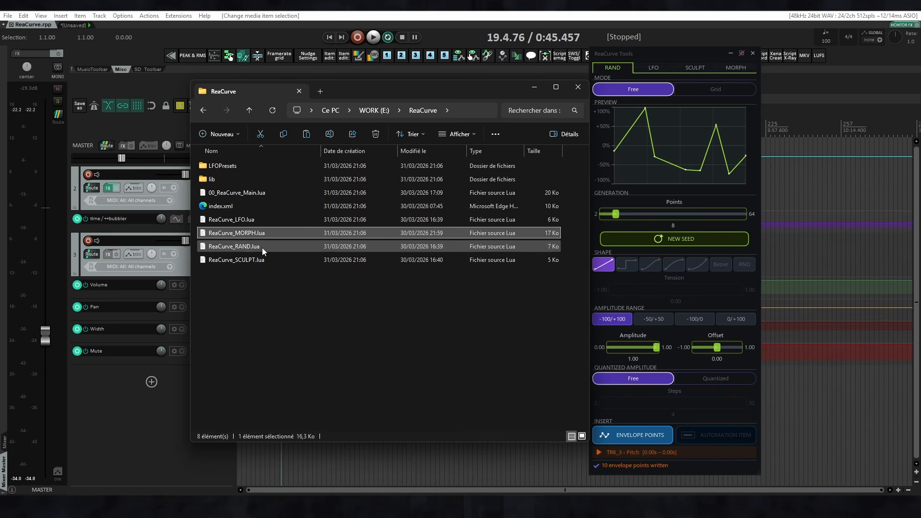
{"action": "left_click", "coordinate": [261, 258]}
{"action": "left_click", "coordinate": [263, 192]}
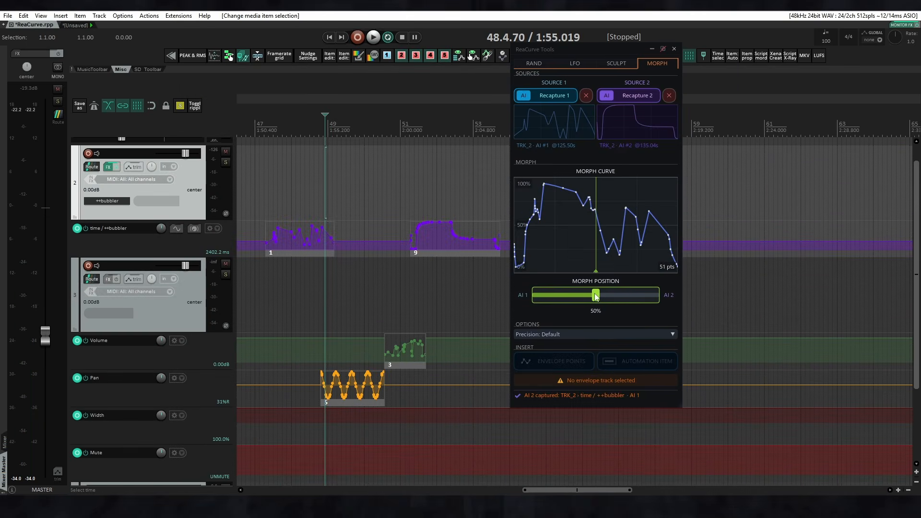
Try a lower morph position with the slider, and enter 21 as the exact morph position value.
{"action": "left_click_drag", "start_coordinate": [596, 297], "coordinate": [610, 315]}
{"action": "double_click", "coordinate": [596, 312]}
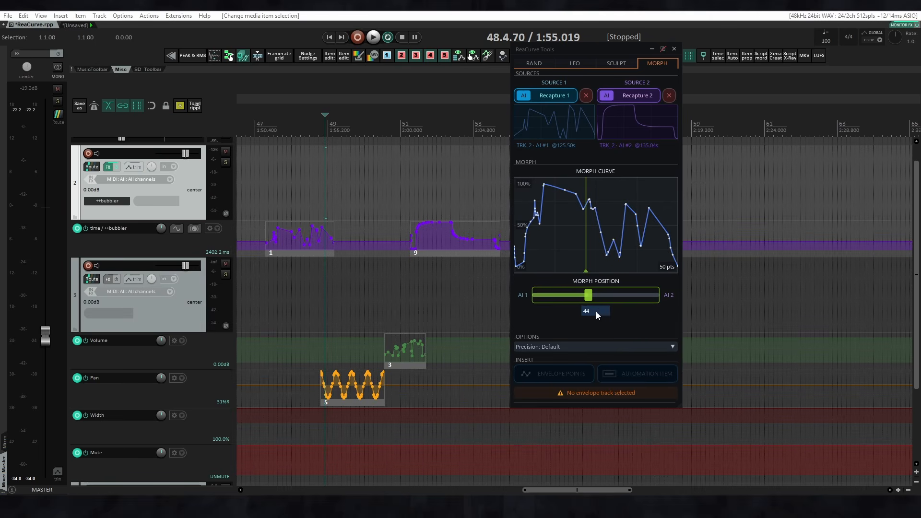
{"action": "type", "text": "2"}
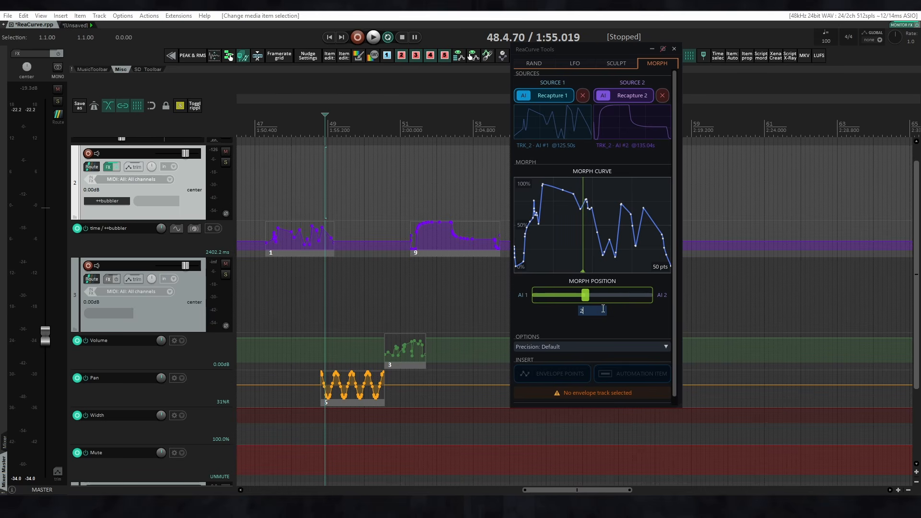
{"action": "type", "text": "1"}
{"action": "key", "text": "Return"}
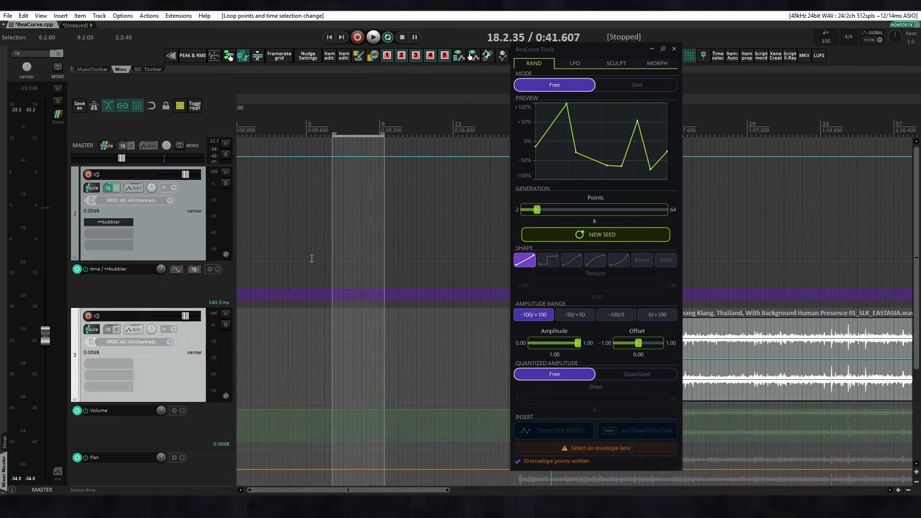
Insert the random curve as envelope points on the time / ++bubbler envelope over a time selection from 5.2.66 to 8.3.93.
{"action": "left_click", "coordinate": [312, 259]}
{"action": "left_click", "coordinate": [217, 289]}
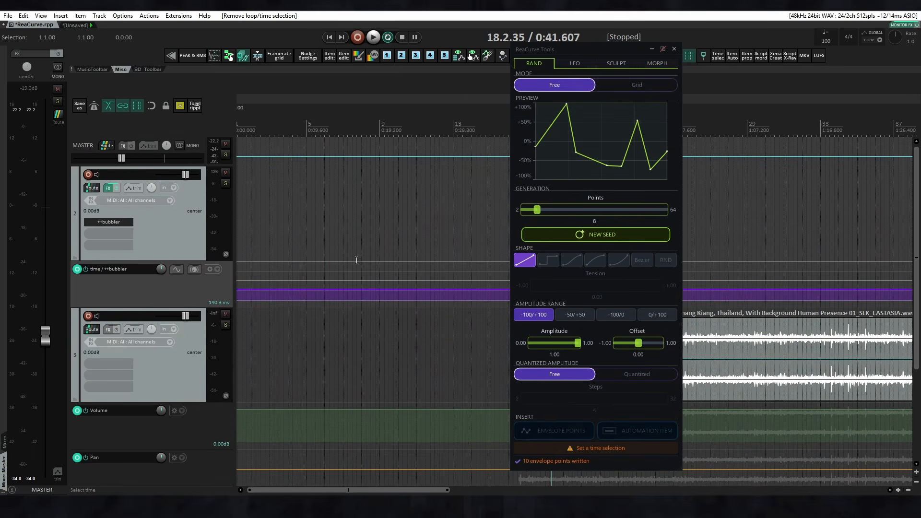
{"action": "left_click_drag", "start_coordinate": [315, 248], "coordinate": [375, 288]}
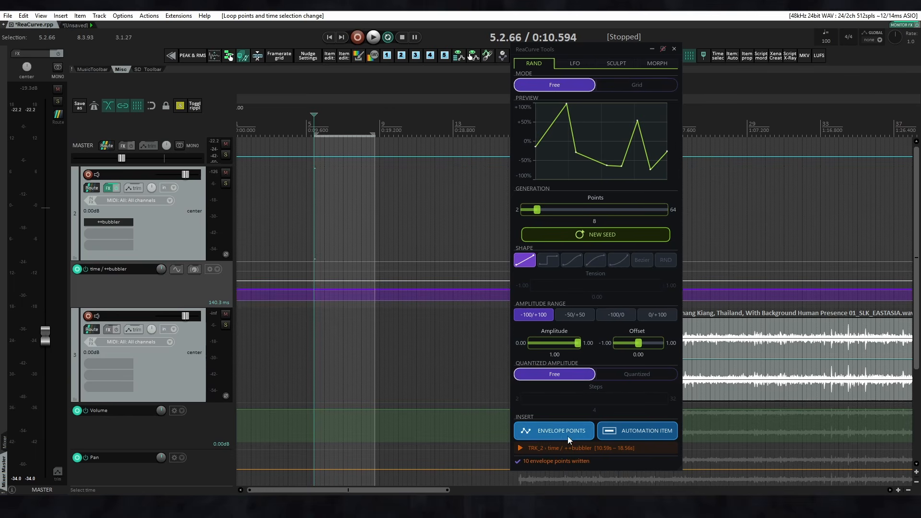
{"action": "left_click", "coordinate": [555, 431]}
Insert the random curve as envelope points on track 3's Volume and Pan envelopes over the same time selection.
{"action": "left_click", "coordinate": [222, 431]}
{"action": "scroll", "coordinate": [221, 431], "scroll_direction": "down", "scroll_amount": 2}
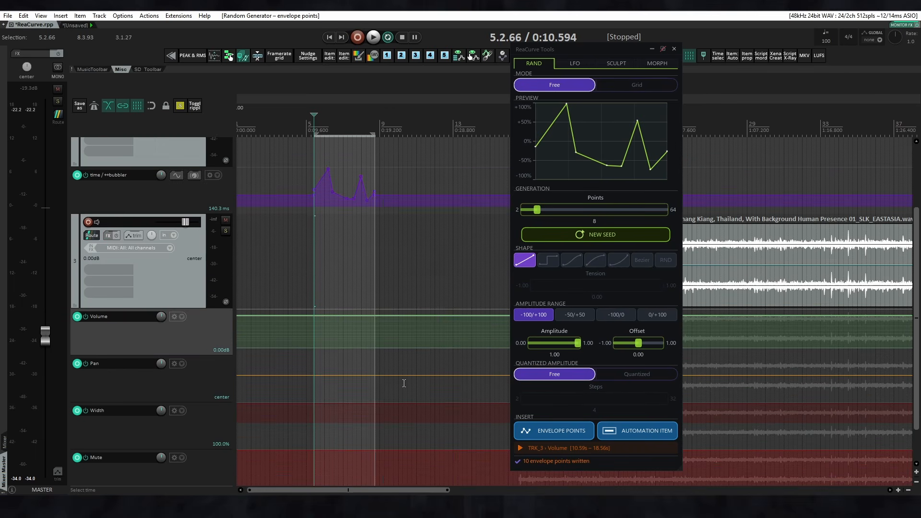
{"action": "left_click", "coordinate": [559, 431]}
{"action": "left_click", "coordinate": [205, 386]}
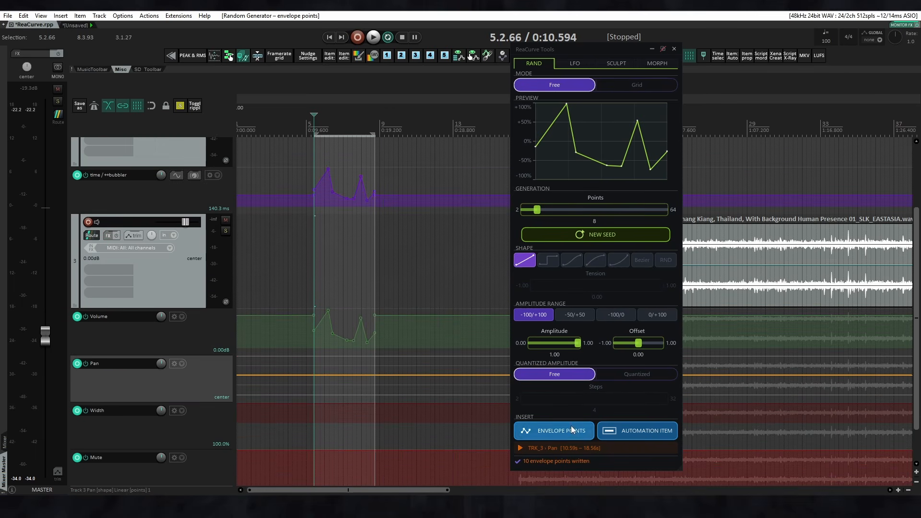
{"action": "left_click", "coordinate": [574, 430]}
Insert the random curve as envelope points on track 3's Width and Mute envelopes over the same time selection.
{"action": "scroll", "coordinate": [163, 369], "scroll_direction": "down", "scroll_amount": 1}
{"action": "left_click", "coordinate": [185, 382]}
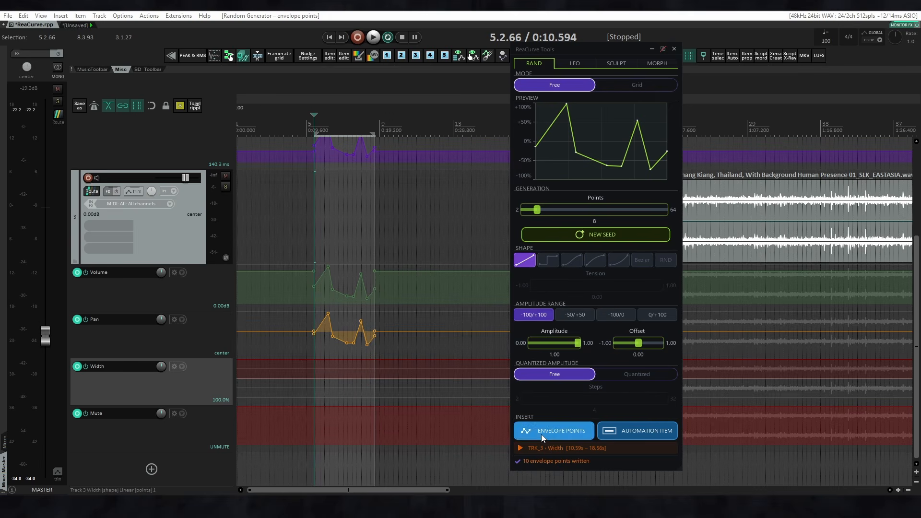
{"action": "left_click", "coordinate": [556, 430]}
{"action": "left_click", "coordinate": [235, 433]}
{"action": "left_click", "coordinate": [559, 431]}
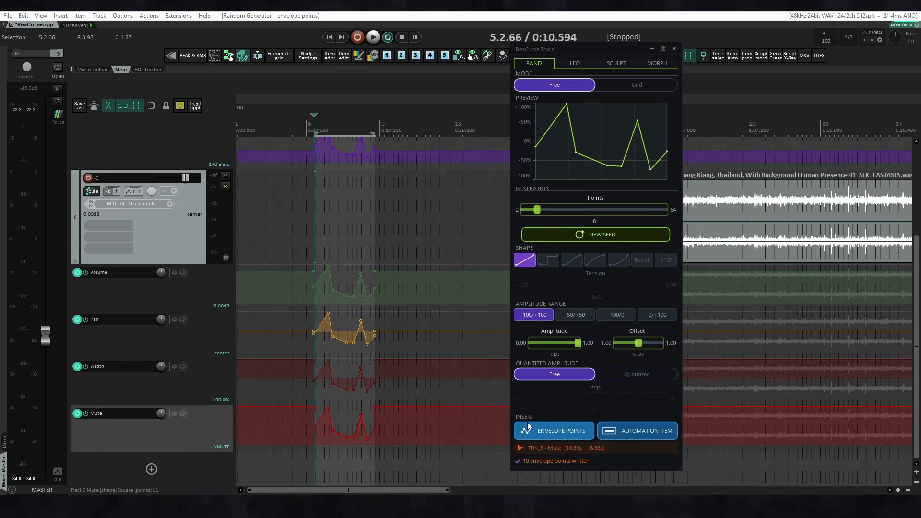
Insert the random curve as envelope points on the master track's Tempo map over the same time selection.
{"action": "scroll", "coordinate": [298, 284], "scroll_direction": "up", "scroll_amount": 3}
{"action": "left_click", "coordinate": [330, 161]}
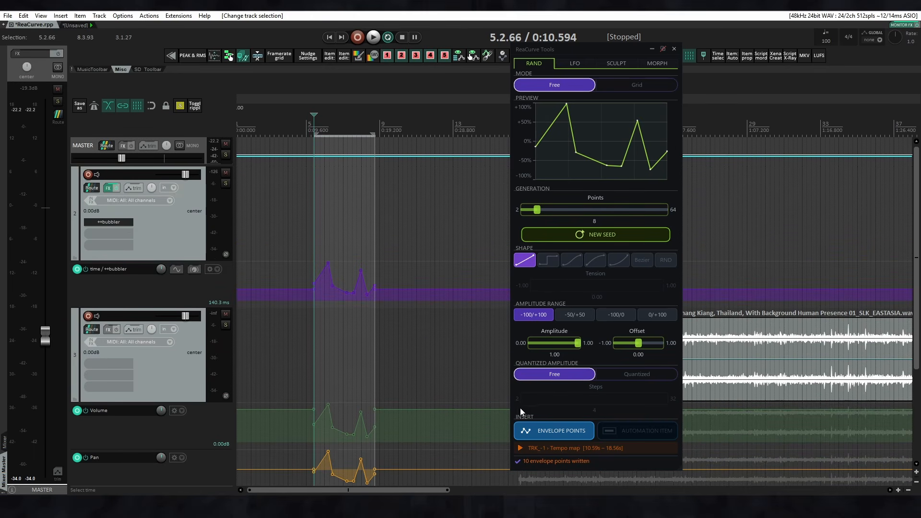
{"action": "left_click", "coordinate": [525, 431]}
Insert the random curve as envelope points on the Pitch envelope of the WATRFlow audio item on track 3.
{"action": "scroll", "coordinate": [352, 266], "scroll_direction": "down", "scroll_amount": 2}
{"action": "left_click", "coordinate": [413, 357]}
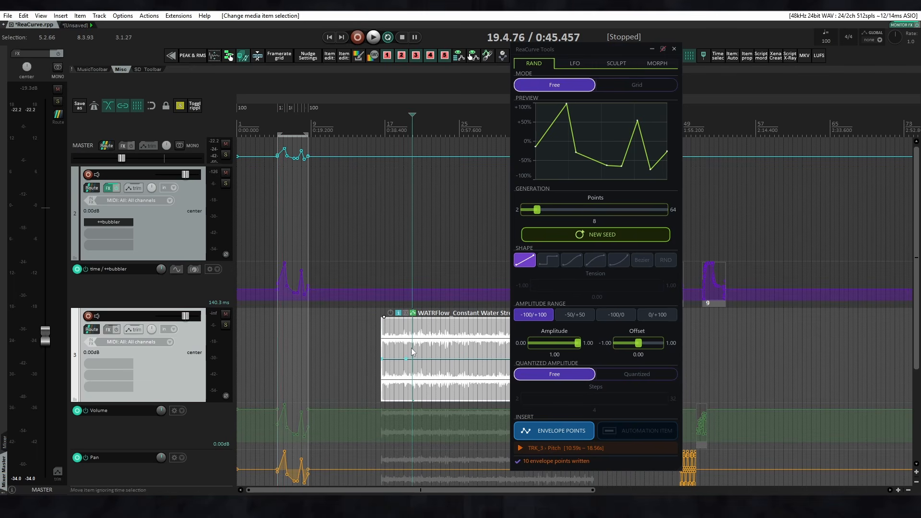
{"action": "double_click", "coordinate": [407, 359]}
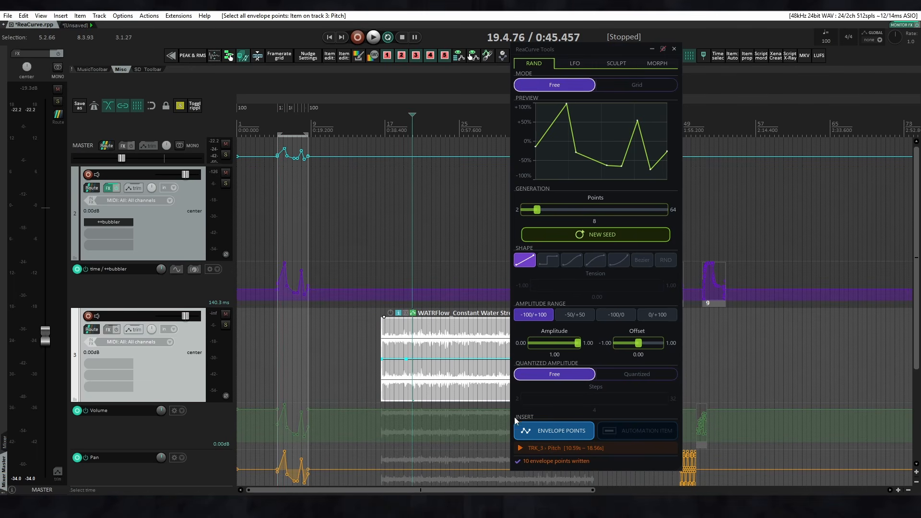
{"action": "left_click", "coordinate": [537, 434]}
{"action": "scroll", "coordinate": [408, 374], "scroll_direction": "right", "scroll_amount": 2}
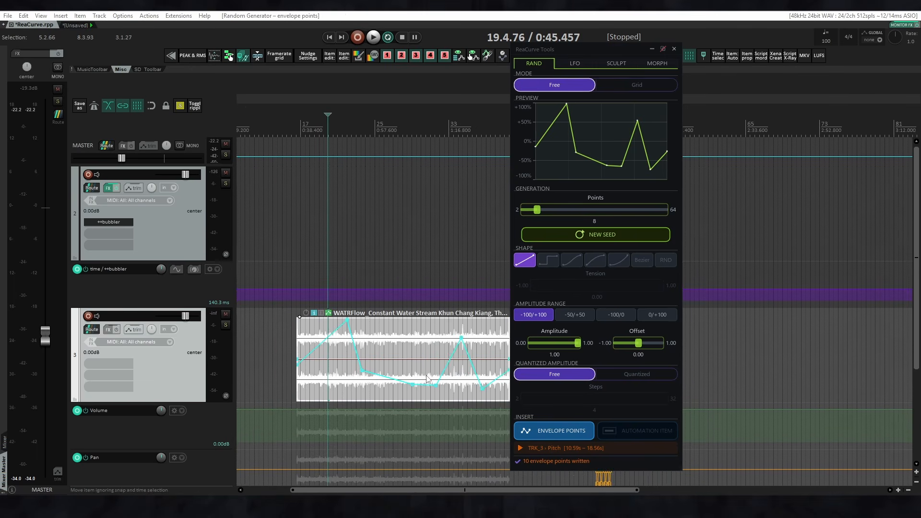
{"action": "scroll", "coordinate": [362, 364], "scroll_direction": "down", "scroll_amount": 1}
{"action": "scroll", "coordinate": [361, 364], "scroll_direction": "down", "scroll_amount": 2}
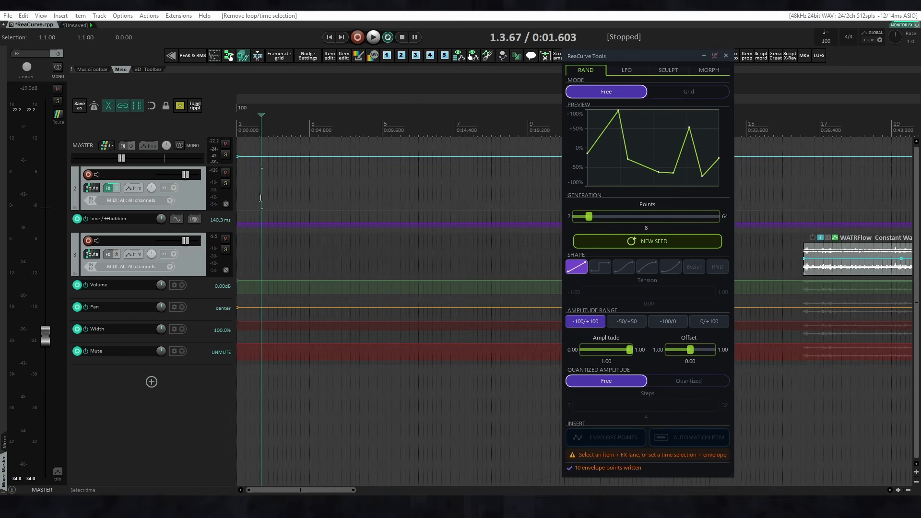
Insert the random curve on the time / ++bubbler envelope from 1.3.69 to 2.4.70, first as envelope points and also as an automation item.
{"action": "left_click_drag", "start_coordinate": [261, 198], "coordinate": [306, 198]}
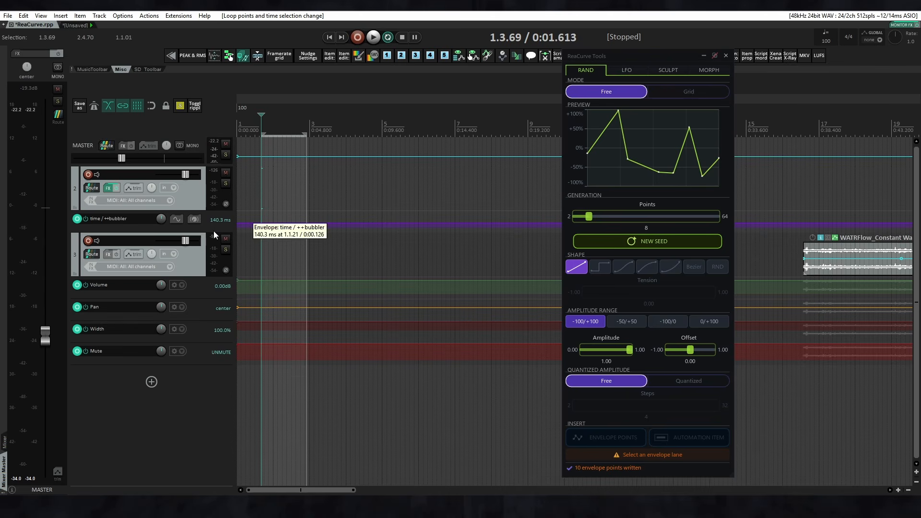
{"action": "left_click", "coordinate": [216, 224]}
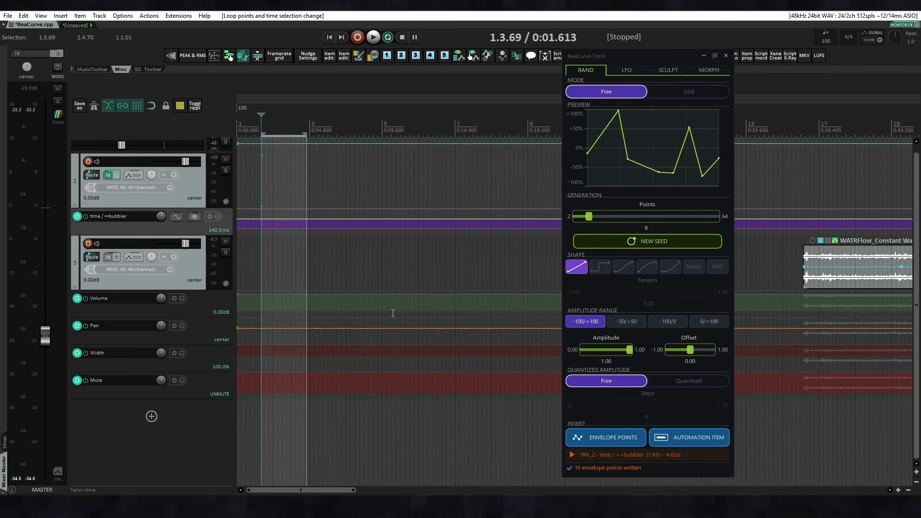
{"action": "scroll", "coordinate": [252, 198], "scroll_direction": "up", "scroll_amount": 3}
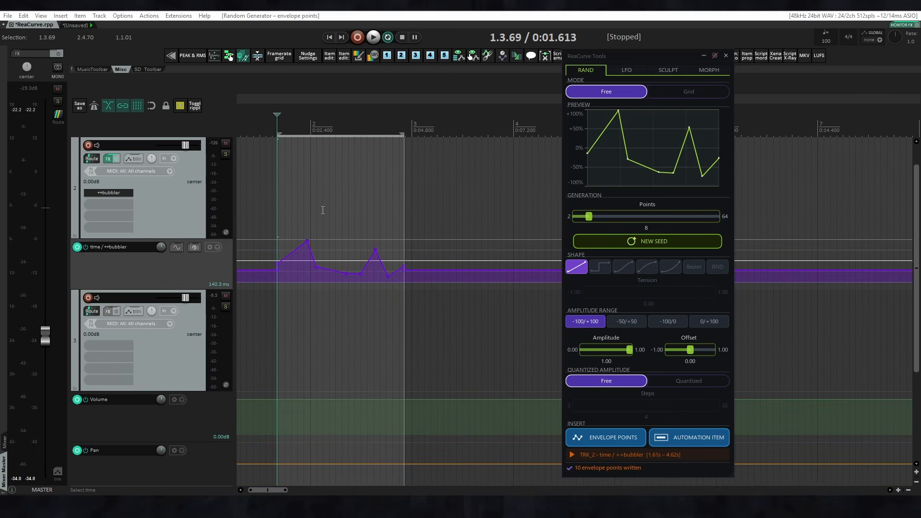
{"action": "left_click", "coordinate": [682, 437]}
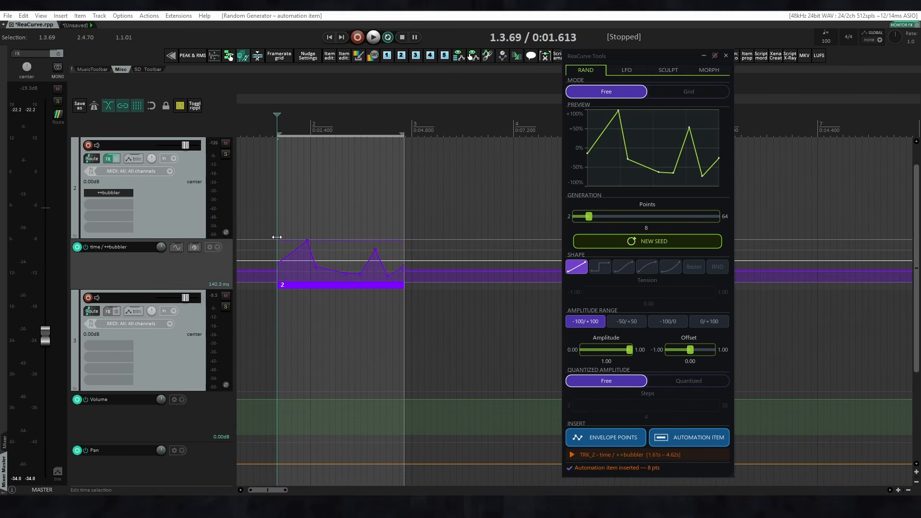
Delete the automation item and insert the random curve as envelope points on time / ++bubbler from 2.1.44 to 2.3.37.
{"action": "left_click_drag", "start_coordinate": [322, 221], "coordinate": [370, 221]}
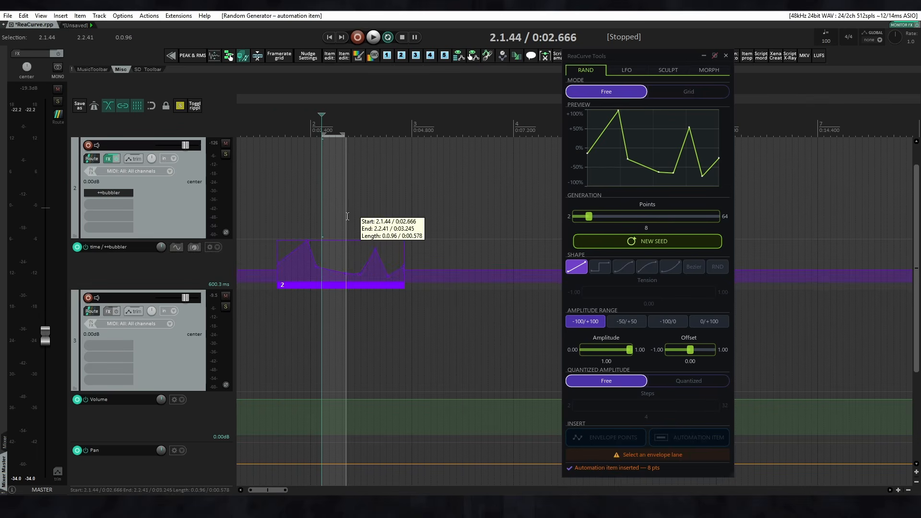
{"action": "key", "text": "Delete"}
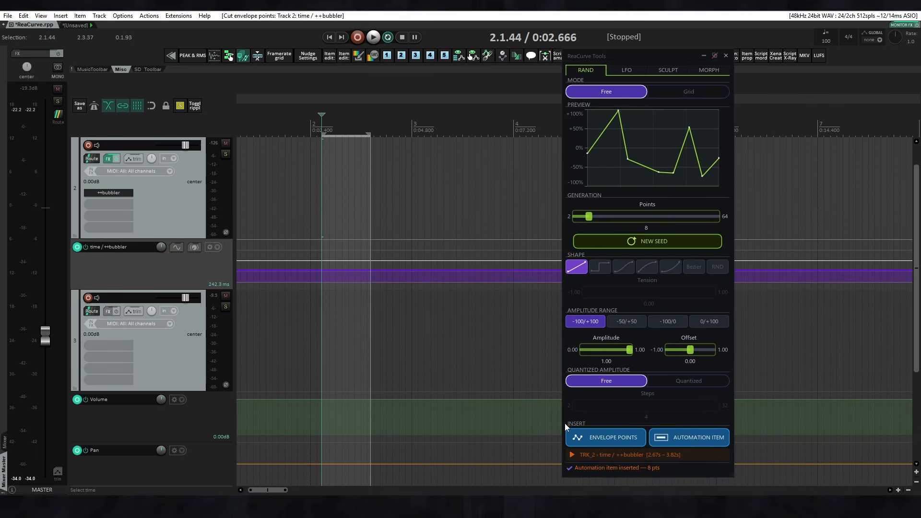
{"action": "left_click", "coordinate": [589, 441]}
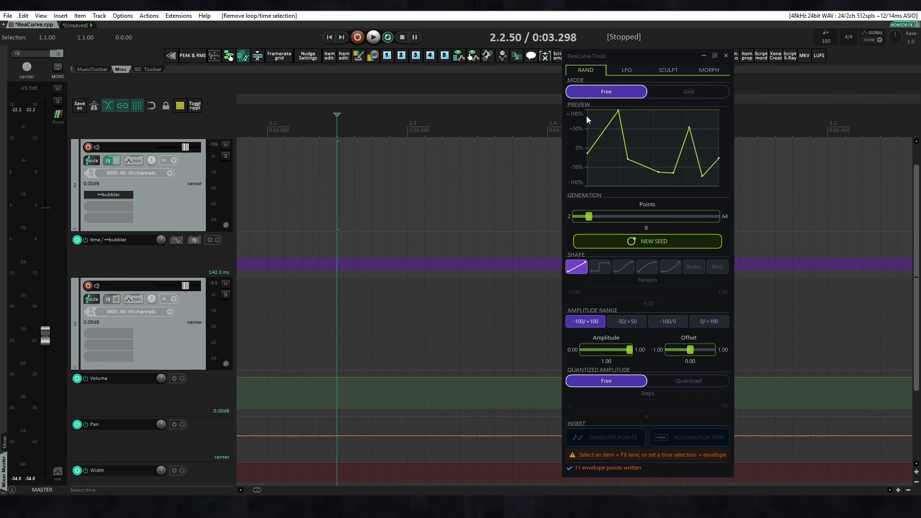
Insert the Free-mode random curve as envelope points on the time / ++bubbler envelope from 2.2.44 to 2.3.69.
{"action": "left_click_drag", "start_coordinate": [331, 202], "coordinate": [504, 204]}
{"action": "left_click", "coordinate": [190, 266]}
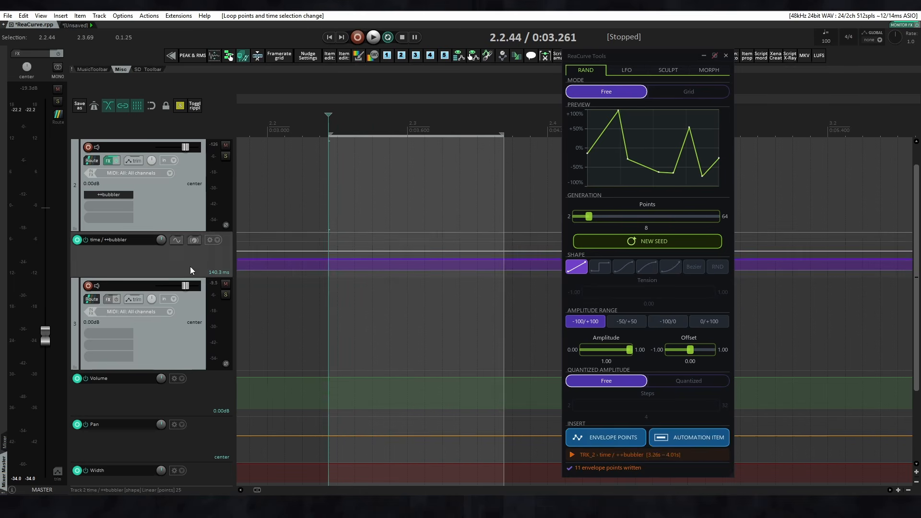
{"action": "left_click", "coordinate": [594, 438]}
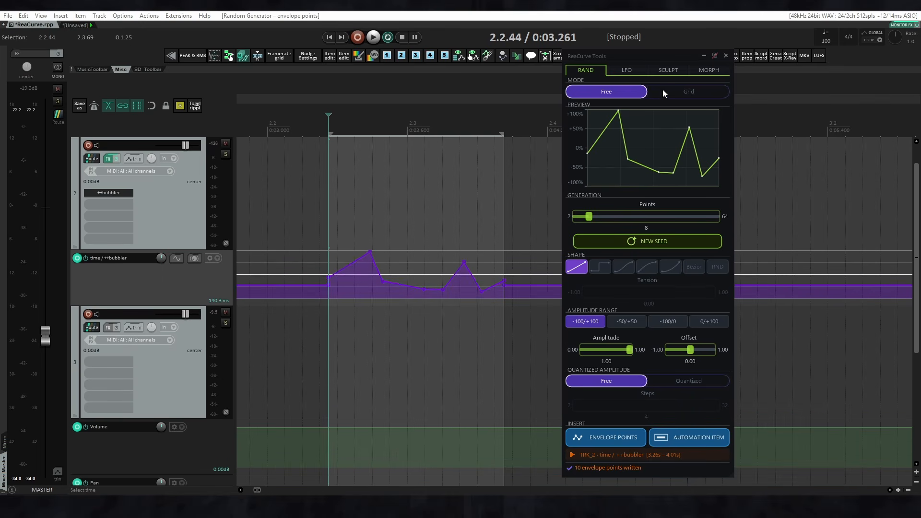
Switch the random generator to Grid mode and cut the Free-mode points from the time / ++bubbler envelope.
{"action": "left_click", "coordinate": [671, 90]}
{"action": "left_click_drag", "start_coordinate": [305, 182], "coordinate": [541, 339]}
{"action": "key", "text": "ctrl+x"}
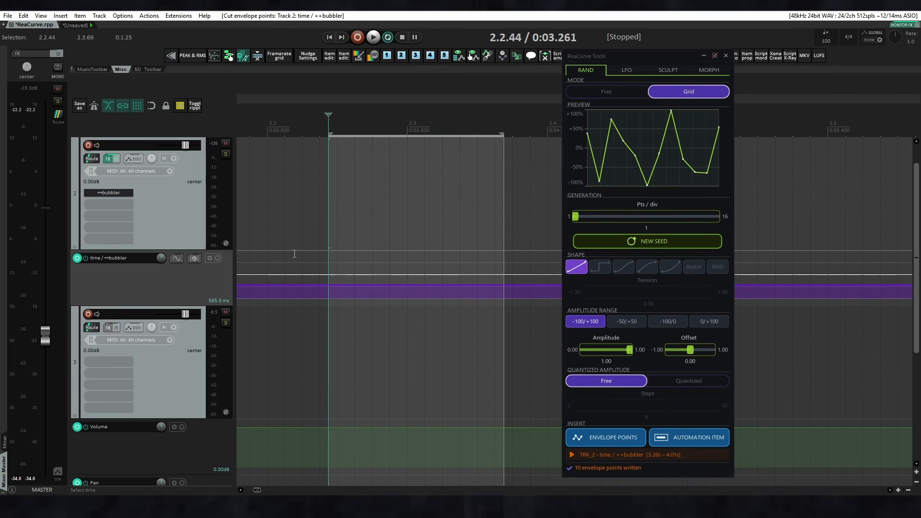
Turn snapping on and insert the Grid-mode curve as envelope points on time / ++bubbler from 2.2.38 to 2.3.75.
{"action": "key", "text": "alt+s"}
{"action": "left_click_drag", "start_coordinate": [322, 236], "coordinate": [519, 239]}
{"action": "left_click", "coordinate": [228, 293]}
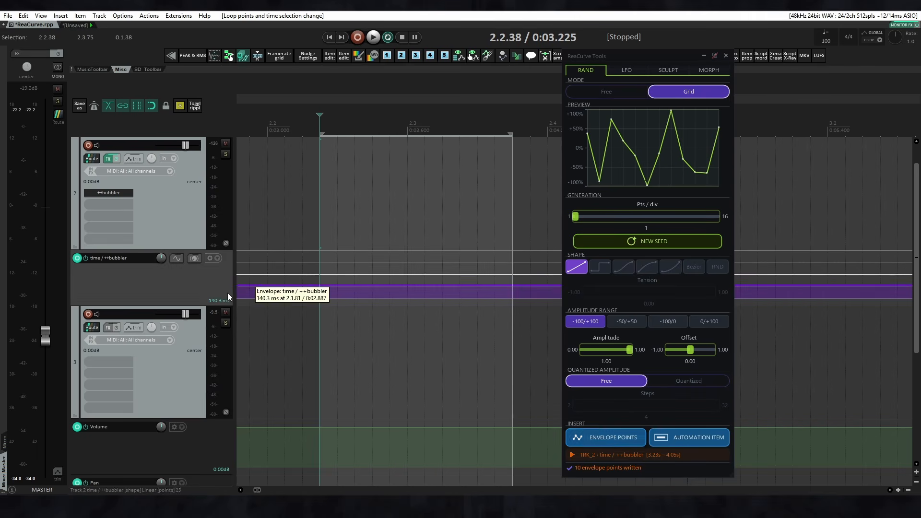
{"action": "left_click", "coordinate": [600, 437]}
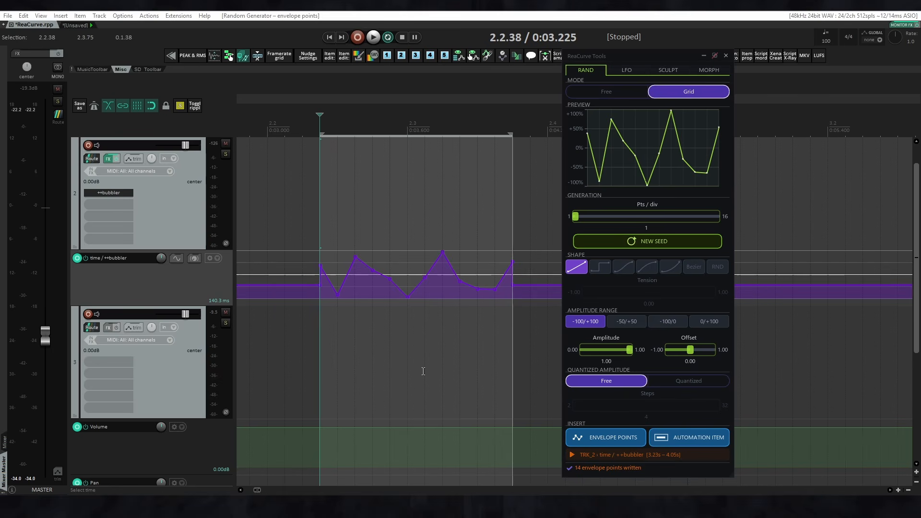
Cut the Grid-mode points and insert the curve again on time / ++bubbler over a shorter selection from 2.2.32 to 2.3.29.
{"action": "left_click_drag", "start_coordinate": [309, 222], "coordinate": [510, 319]}
{"action": "key", "text": "ctrl+x"}
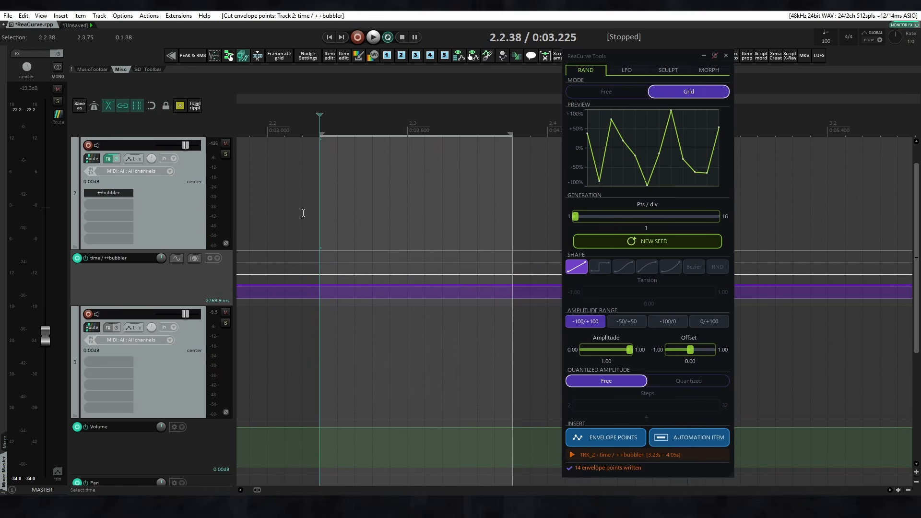
{"action": "left_click_drag", "start_coordinate": [313, 225], "coordinate": [448, 225]}
{"action": "left_click", "coordinate": [241, 276]}
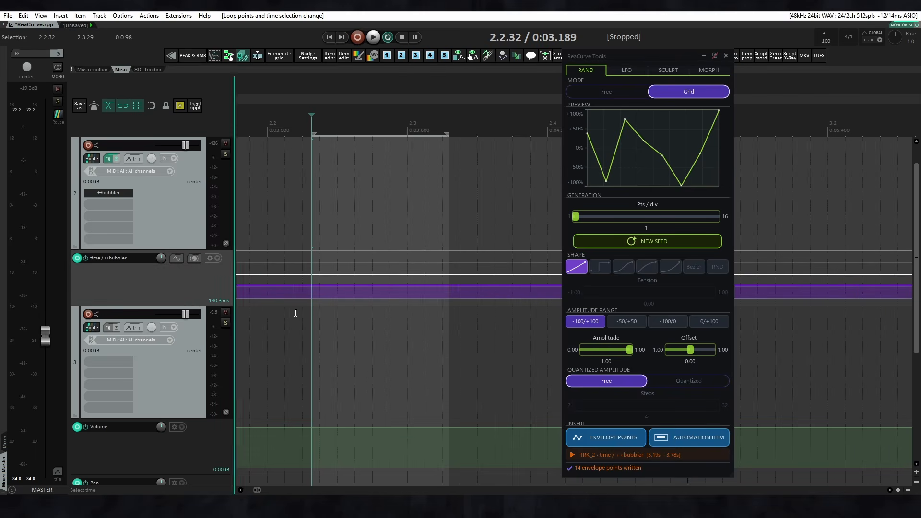
{"action": "left_click", "coordinate": [620, 438]}
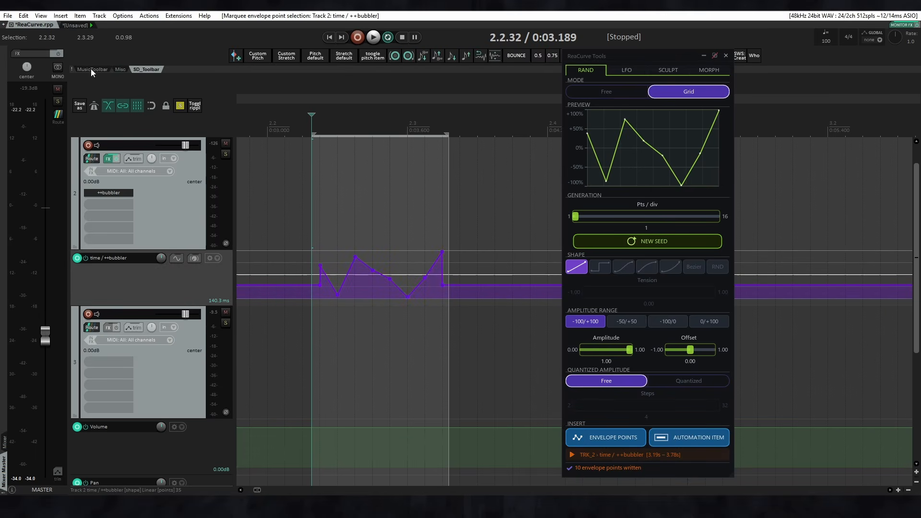
Set the project grid to 1/16 and cut the Grid-mode points from the time / ++bubbler envelope.
{"action": "left_click", "coordinate": [92, 69]}
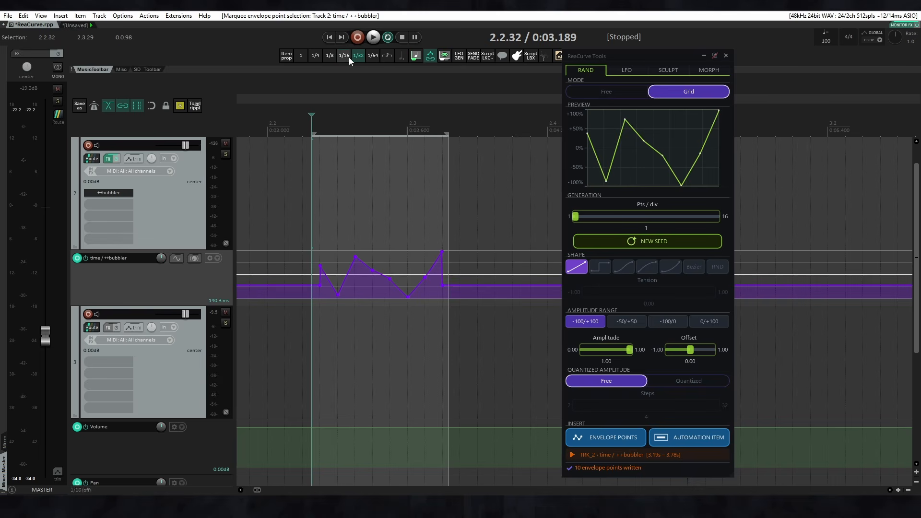
{"action": "left_click", "coordinate": [344, 55]}
{"action": "left_click_drag", "start_coordinate": [282, 206], "coordinate": [505, 324]}
{"action": "key", "text": "ctrl+x"}
Insert the Grid-mode random curve as envelope points on time / ++bubbler from 2.2.27 to 2.3.68.
{"action": "left_click_drag", "start_coordinate": [305, 248], "coordinate": [503, 249]}
{"action": "left_click", "coordinate": [212, 298]}
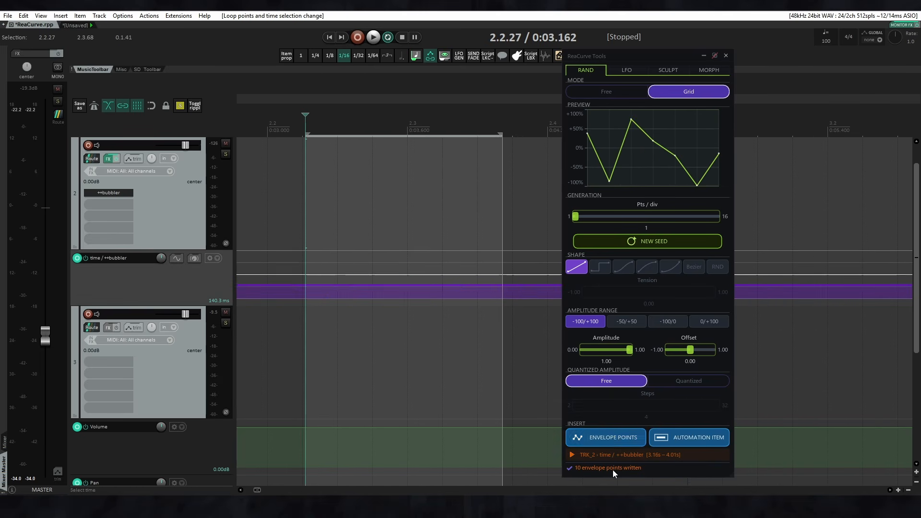
{"action": "left_click", "coordinate": [606, 437]}
Cut the inserted points from time / ++bubbler and insert a denser Grid-mode curve with 5 points per division.
{"action": "left_click_drag", "start_coordinate": [288, 238], "coordinate": [533, 336]}
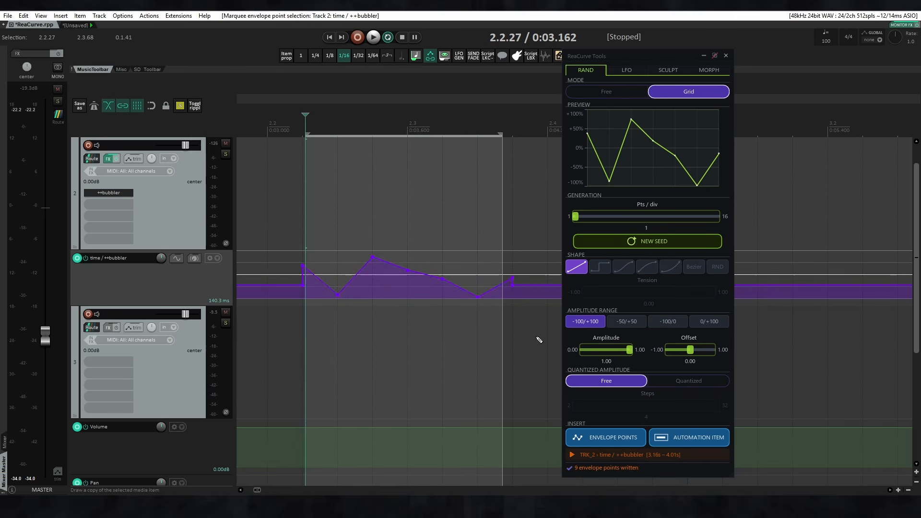
{"action": "key", "text": "ctrl+x"}
{"action": "left_click_drag", "start_coordinate": [576, 217], "coordinate": [610, 221]}
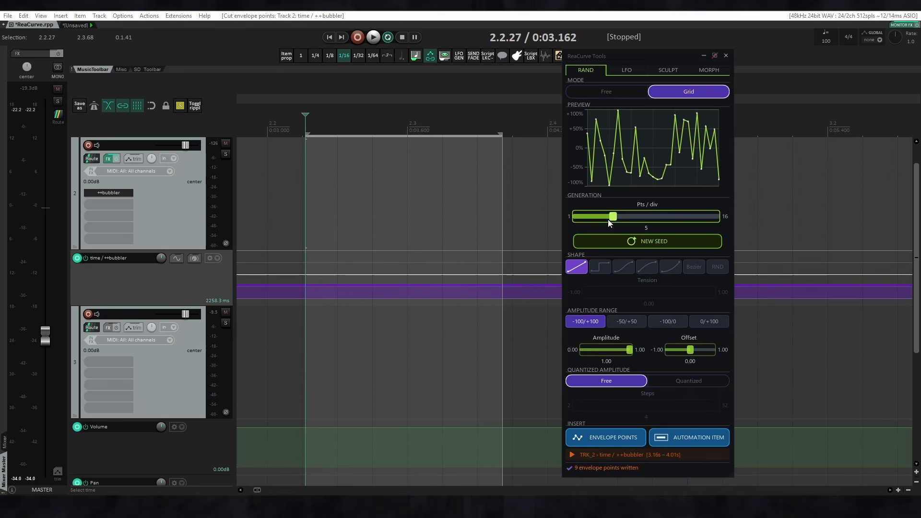
{"action": "left_click", "coordinate": [616, 437]}
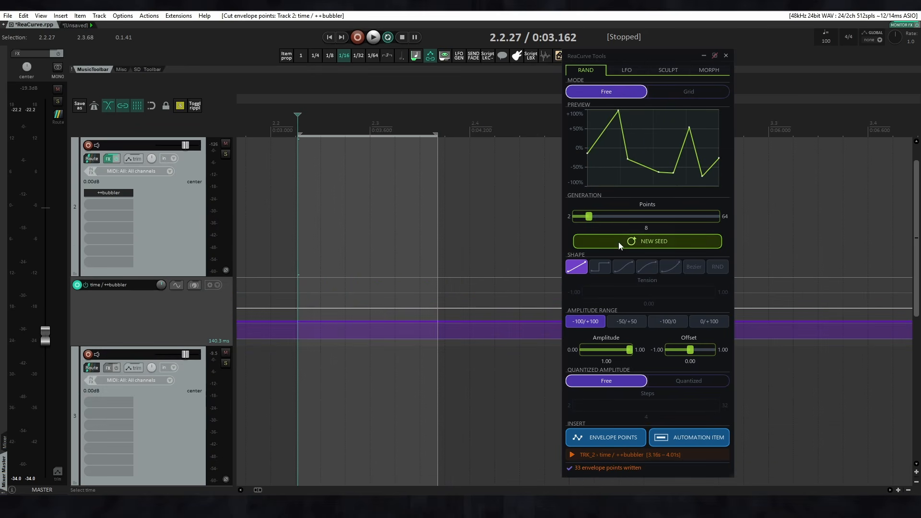
Generate several new seeds for the 8-point Free-mode random curve.
{"action": "left_click", "coordinate": [619, 242]}
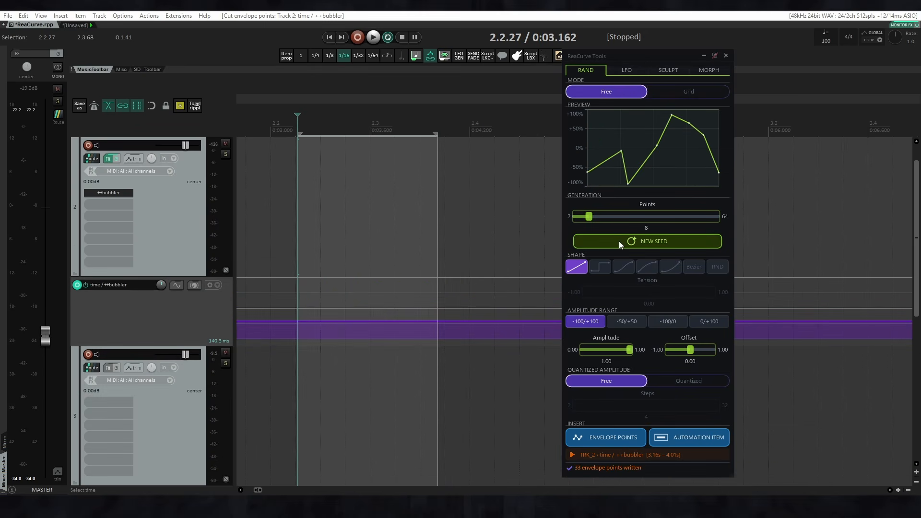
{"action": "left_click", "coordinate": [617, 241]}
{"action": "left_click", "coordinate": [617, 241]}
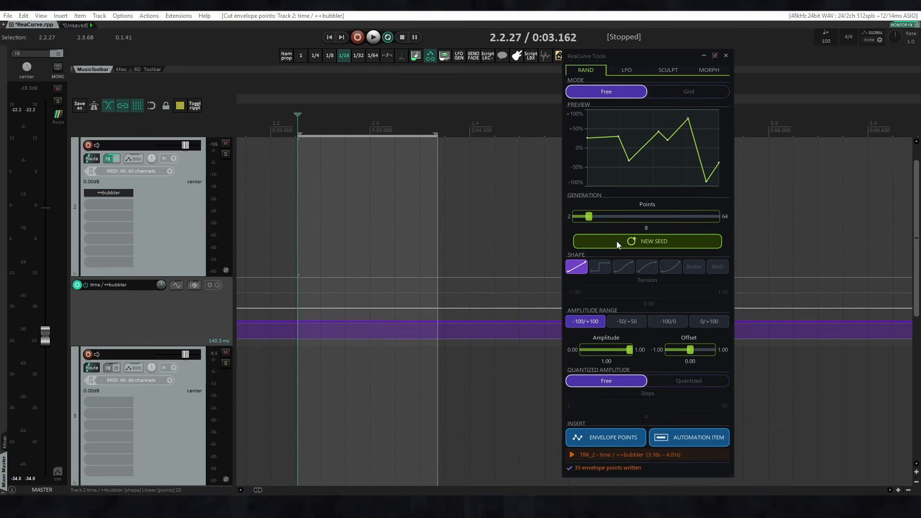
{"action": "left_click", "coordinate": [616, 241]}
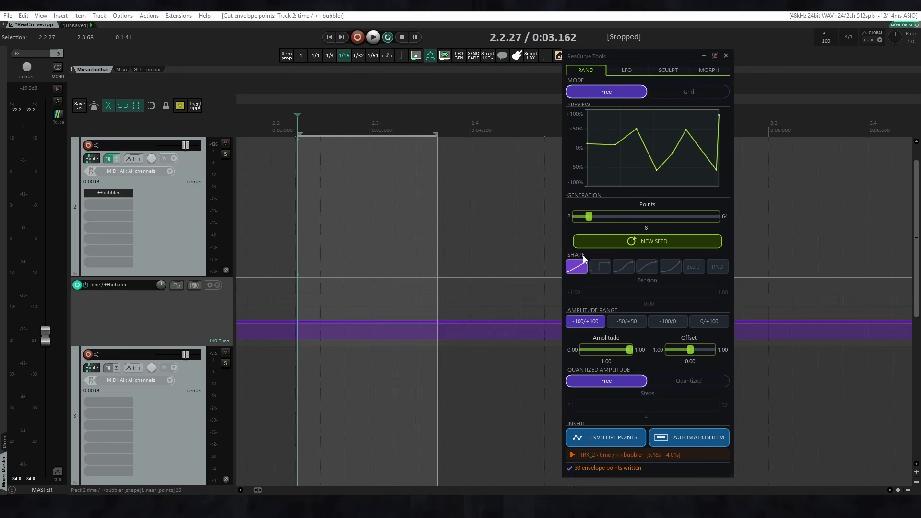
Try the square, S-curve, fast start, fast end and Bezier shapes on the random curve, and vary the Bezier tension.
{"action": "left_click", "coordinate": [597, 267]}
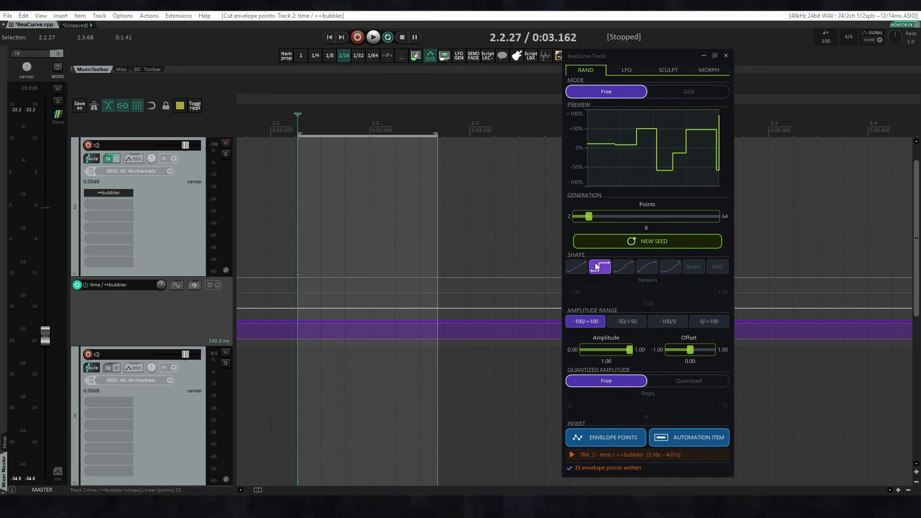
{"action": "left_click", "coordinate": [626, 268]}
{"action": "left_click", "coordinate": [655, 265]}
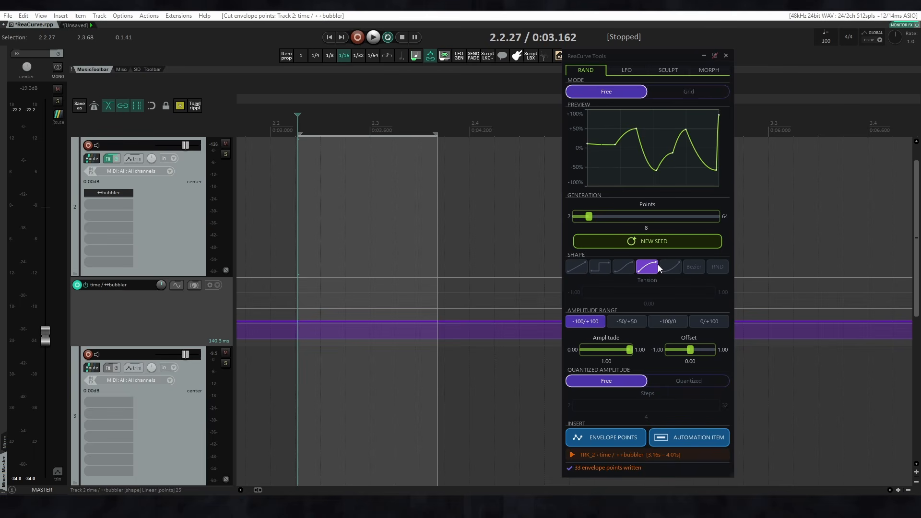
{"action": "left_click", "coordinate": [677, 268]}
{"action": "left_click", "coordinate": [699, 268]}
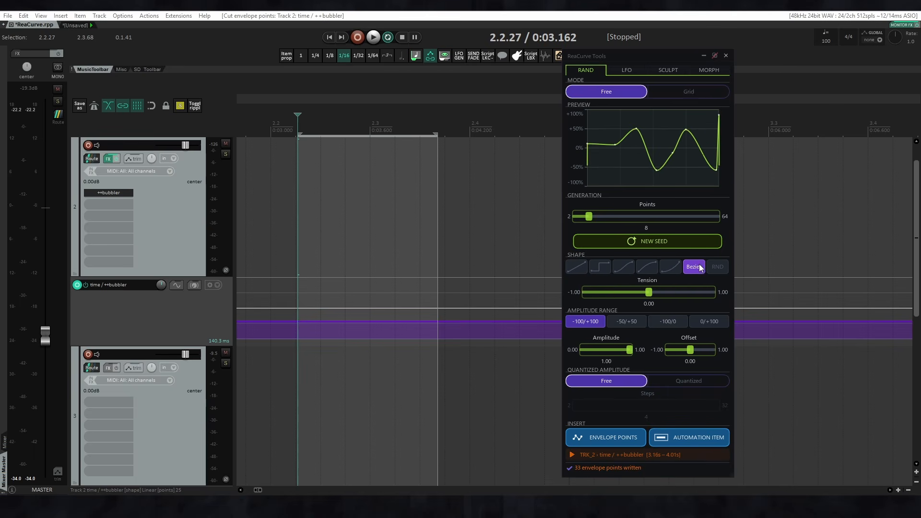
{"action": "mouse_move", "coordinate": [659, 292]}
{"action": "left_mouse_down"}
{"action": "mouse_move", "coordinate": [683, 294]}
{"action": "mouse_move", "coordinate": [649, 293]}
{"action": "left_mouse_up"}
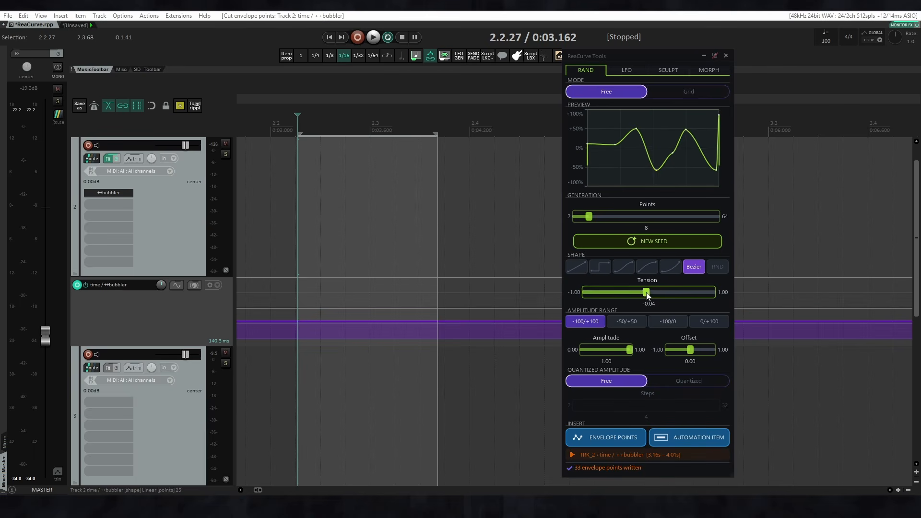
Randomize the segment shapes of the curve several times with the RND shape option.
{"action": "left_click", "coordinate": [721, 267]}
{"action": "left_click", "coordinate": [721, 266]}
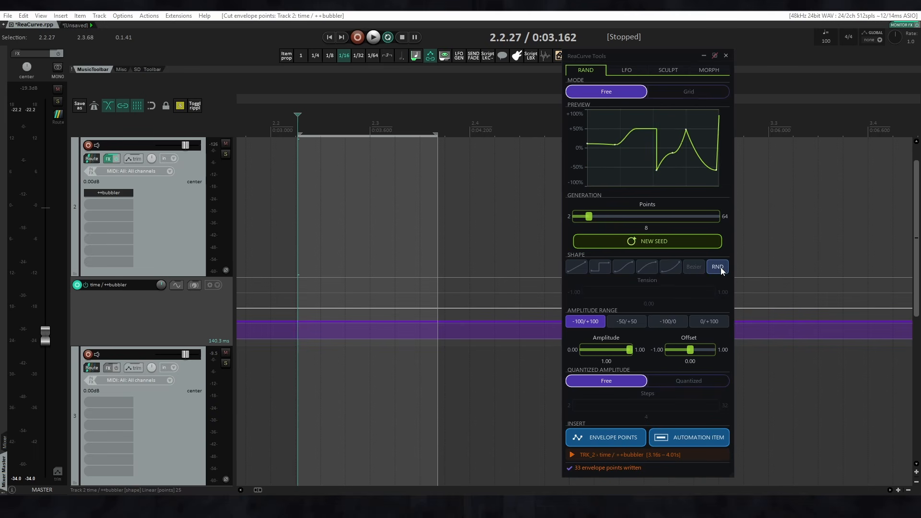
{"action": "left_click", "coordinate": [721, 267]}
{"action": "left_click", "coordinate": [721, 267]}
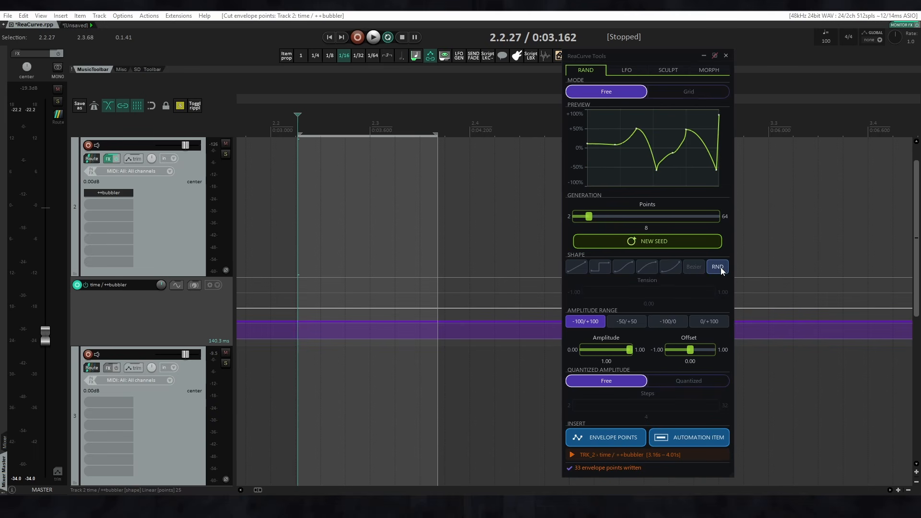
Try the -50/+50, -100/0 and 0/+100 amplitude ranges, return to -100/+100, and test the amplitude and offset with both restored.
{"action": "left_click", "coordinate": [619, 320]}
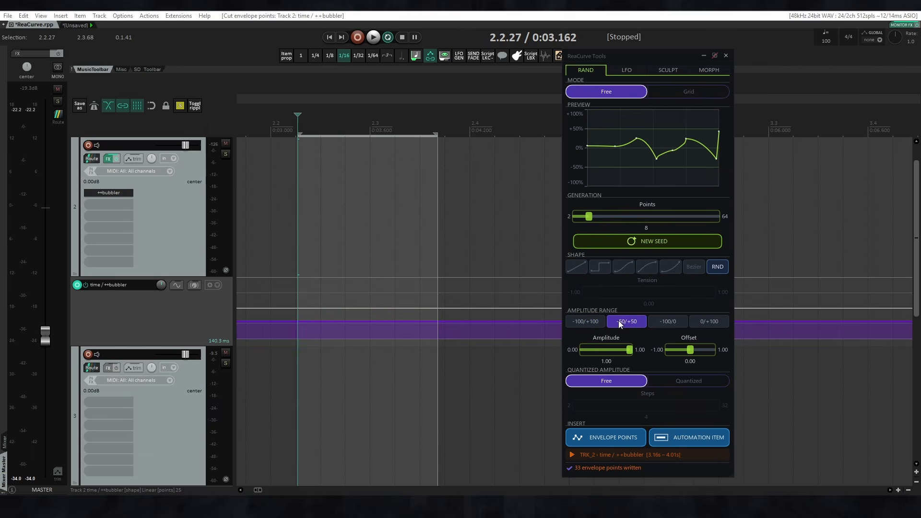
{"action": "left_click", "coordinate": [661, 318]}
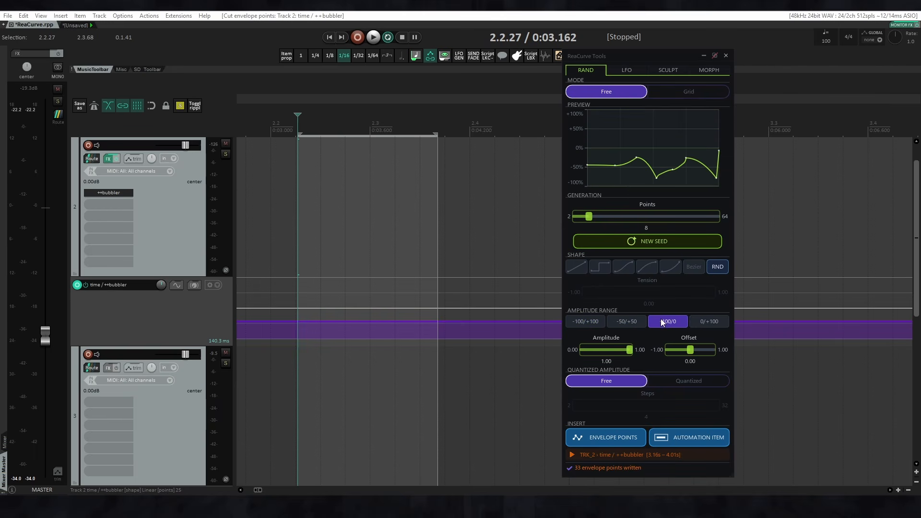
{"action": "left_click", "coordinate": [715, 321]}
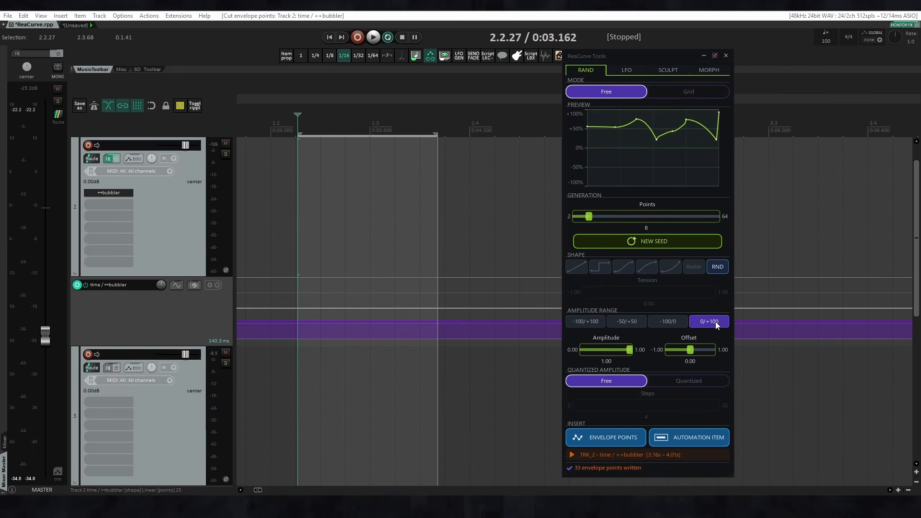
{"action": "left_click", "coordinate": [589, 323]}
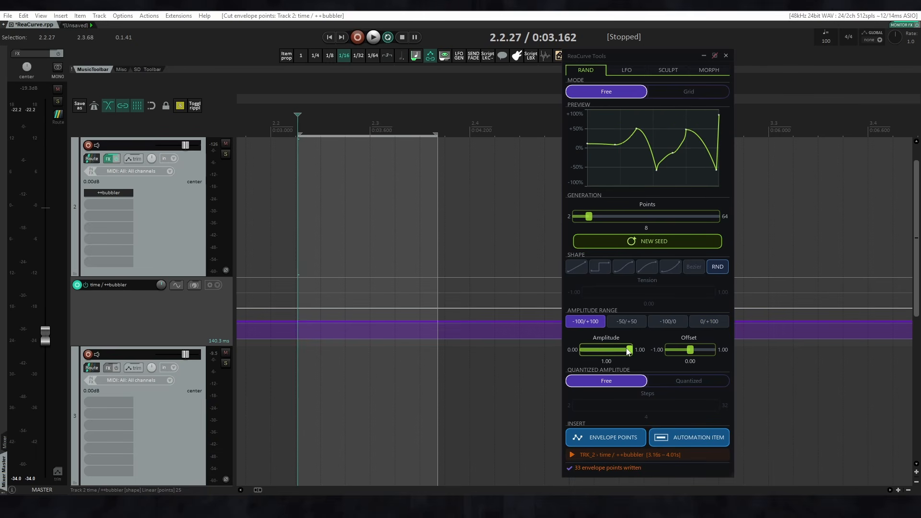
{"action": "mouse_move", "coordinate": [629, 351]}
{"action": "left_mouse_down"}
{"action": "mouse_move", "coordinate": [587, 350]}
{"action": "mouse_move", "coordinate": [630, 350]}
{"action": "left_mouse_up"}
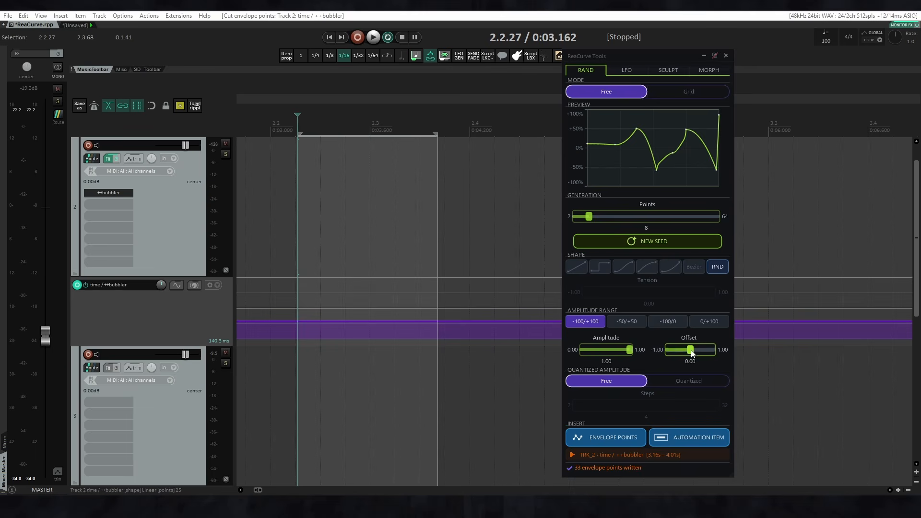
{"action": "mouse_move", "coordinate": [691, 353]}
{"action": "left_mouse_down"}
{"action": "mouse_move", "coordinate": [681, 350]}
{"action": "mouse_move", "coordinate": [699, 351]}
{"action": "mouse_move", "coordinate": [692, 351]}
{"action": "left_mouse_up"}
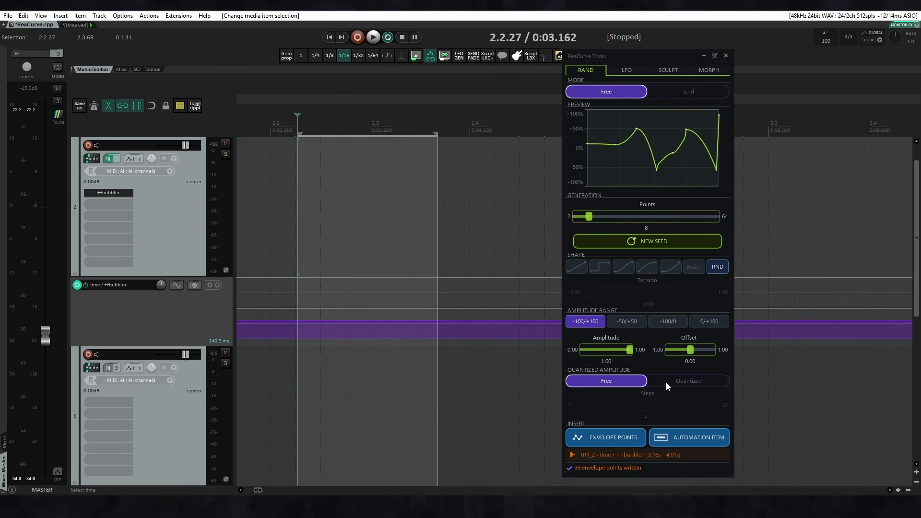
Generate new random curves with the square shape and Quantized amplitude, using 2 steps and a higher step count.
{"action": "left_click", "coordinate": [601, 267]}
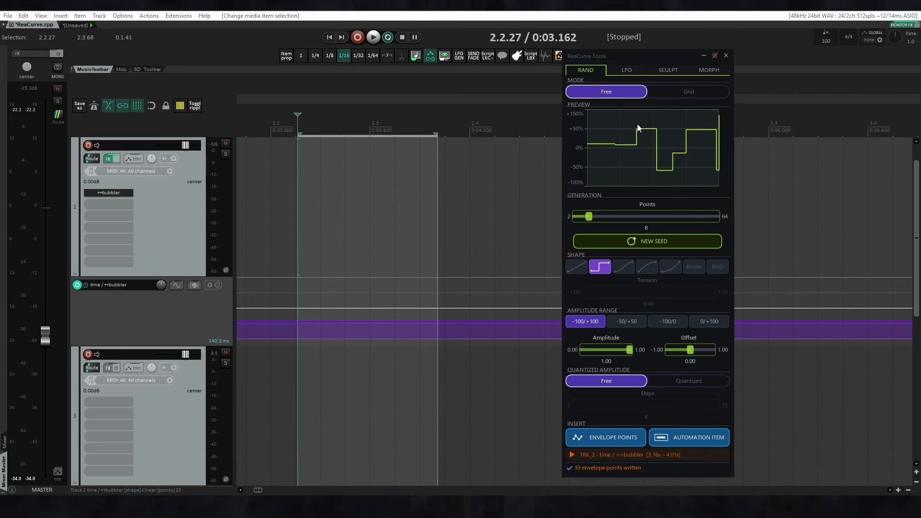
{"action": "left_click", "coordinate": [638, 237]}
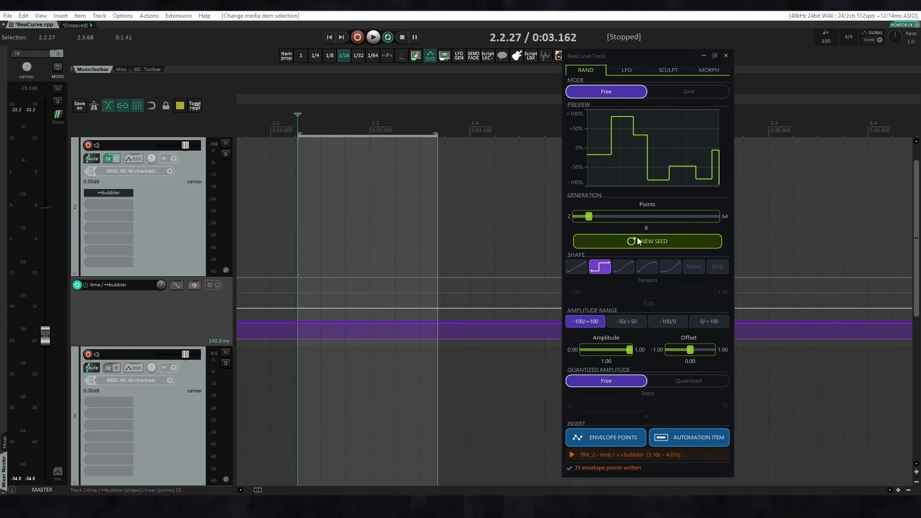
{"action": "left_click", "coordinate": [667, 382]}
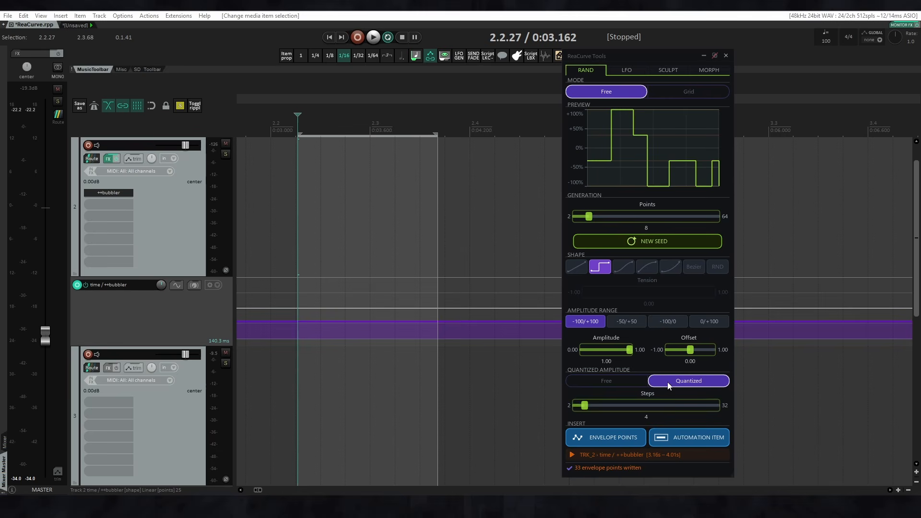
{"action": "left_click_drag", "start_coordinate": [584, 405], "coordinate": [574, 407]}
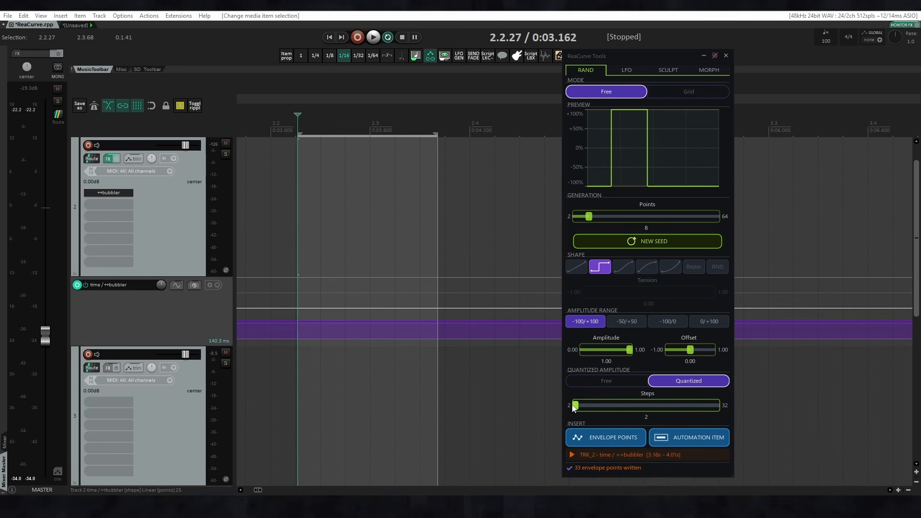
{"action": "left_click", "coordinate": [583, 241]}
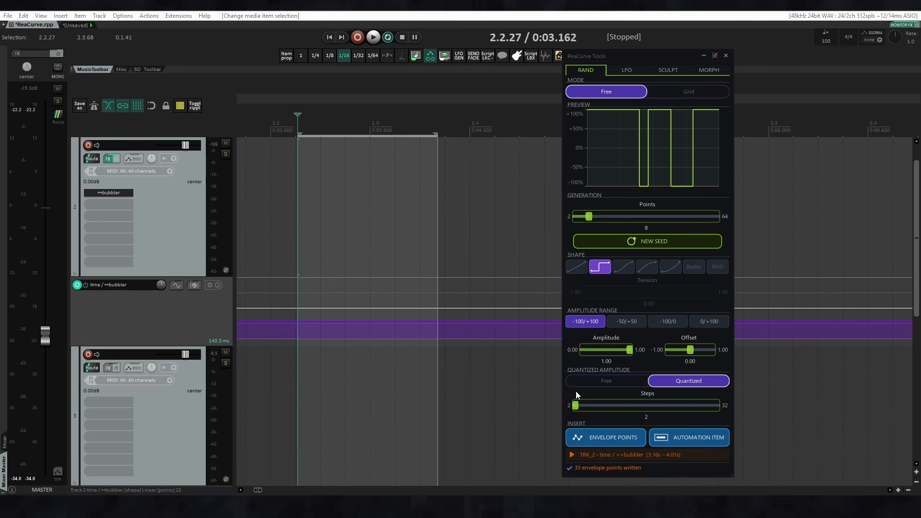
{"action": "left_click_drag", "start_coordinate": [575, 407], "coordinate": [599, 407]}
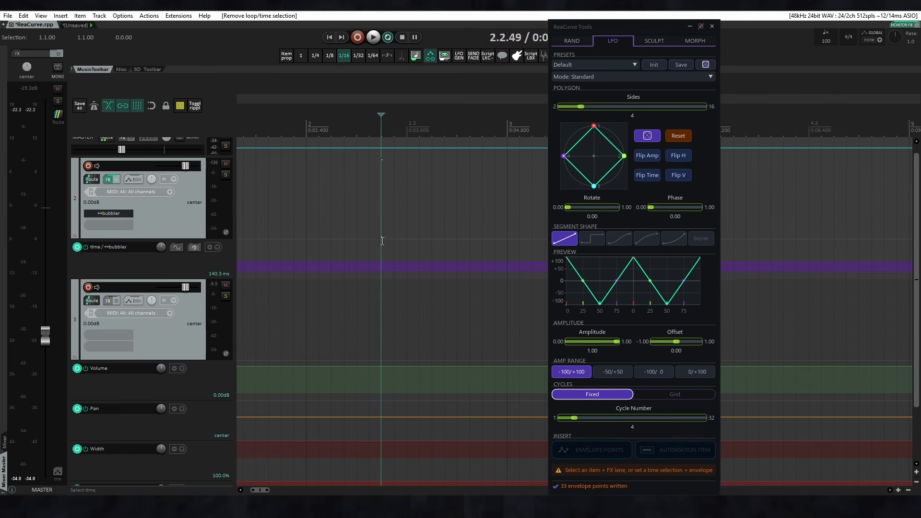
Insert the default four-sided LFO on time / ++bubbler from 2.2.01 to 2.3.60 as envelope points and as an automation item.
{"action": "left_click_drag", "start_coordinate": [358, 243], "coordinate": [437, 244]}
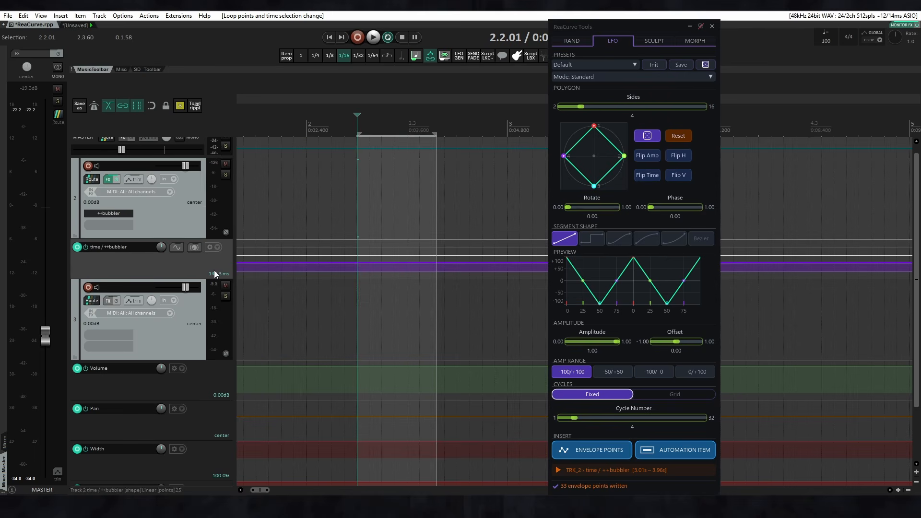
{"action": "left_click", "coordinate": [609, 450]}
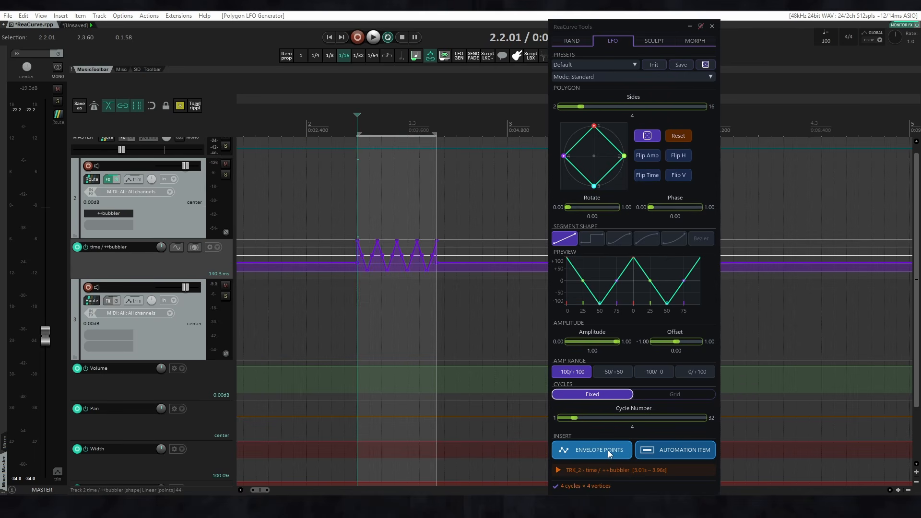
{"action": "scroll", "coordinate": [374, 210], "scroll_direction": "up", "scroll_amount": 2}
{"action": "scroll", "coordinate": [375, 211], "scroll_direction": "up", "scroll_amount": 3}
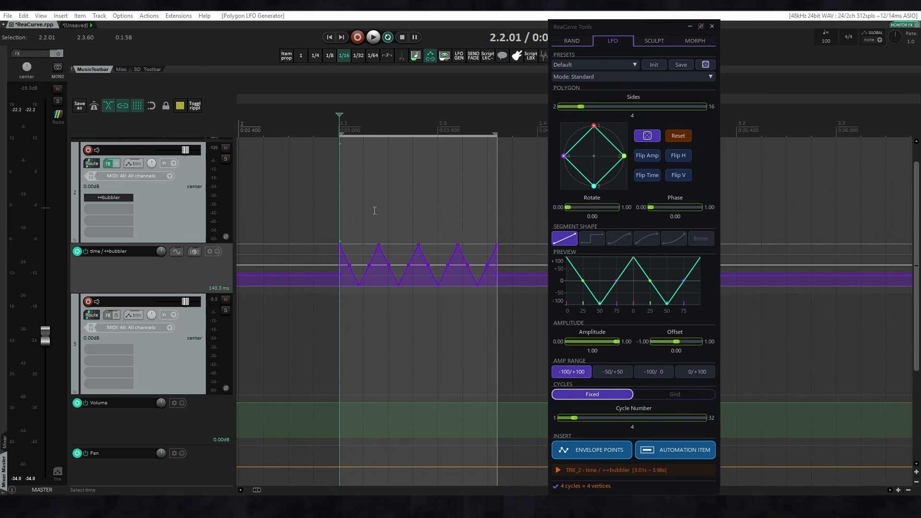
{"action": "left_click", "coordinate": [662, 450]}
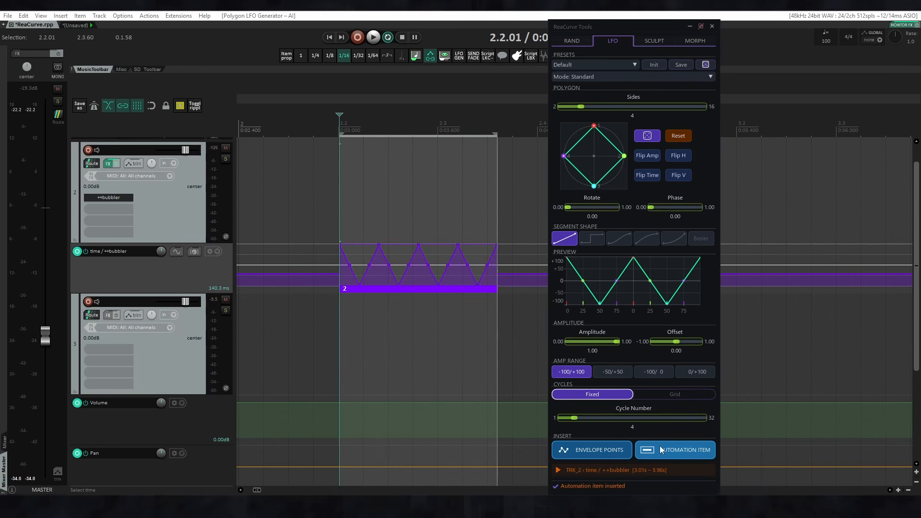
Cut the LFO automation from the time / ++bubbler envelope and remove the time selection.
{"action": "left_click_drag", "start_coordinate": [362, 245], "coordinate": [438, 323]}
{"action": "key", "text": "ctrl+x"}
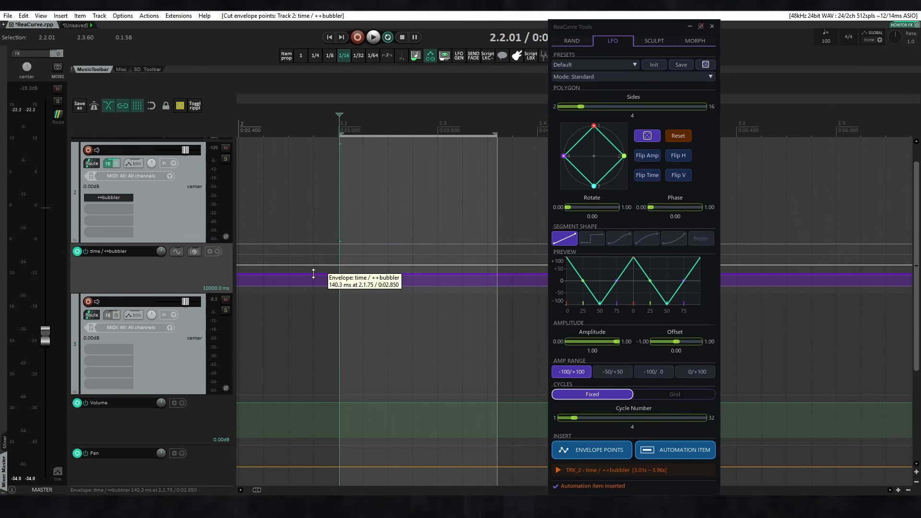
{"action": "scroll", "coordinate": [370, 249], "scroll_direction": "down", "scroll_amount": 1}
{"action": "key", "text": "Escape"}
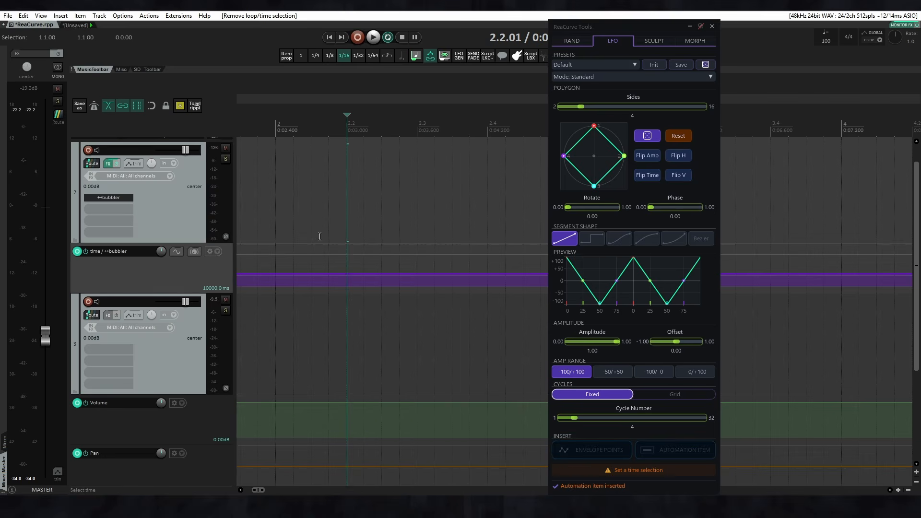
Load the classics/square and classics/sine LFO presets in turn, and reinitialize the LFO to its default.
{"action": "left_click", "coordinate": [626, 63]}
{"action": "mouse_move", "coordinate": [618, 75]}
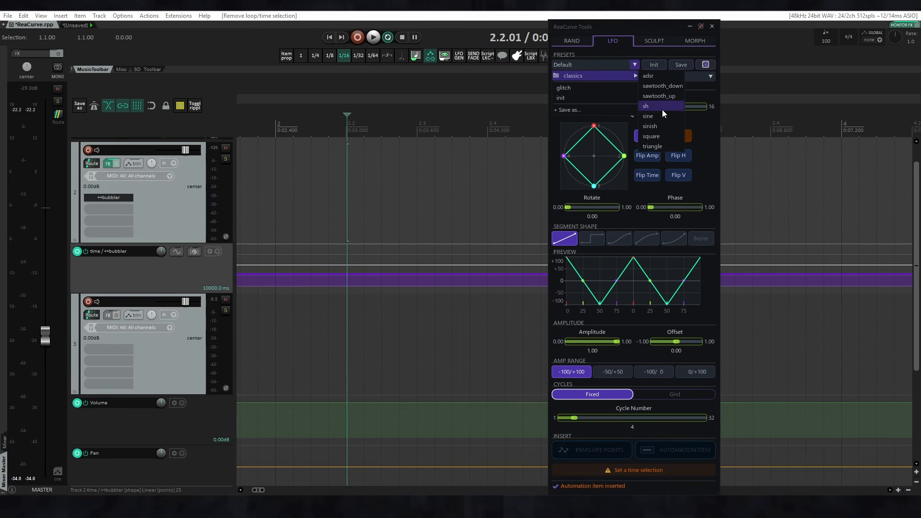
{"action": "left_click", "coordinate": [657, 137]}
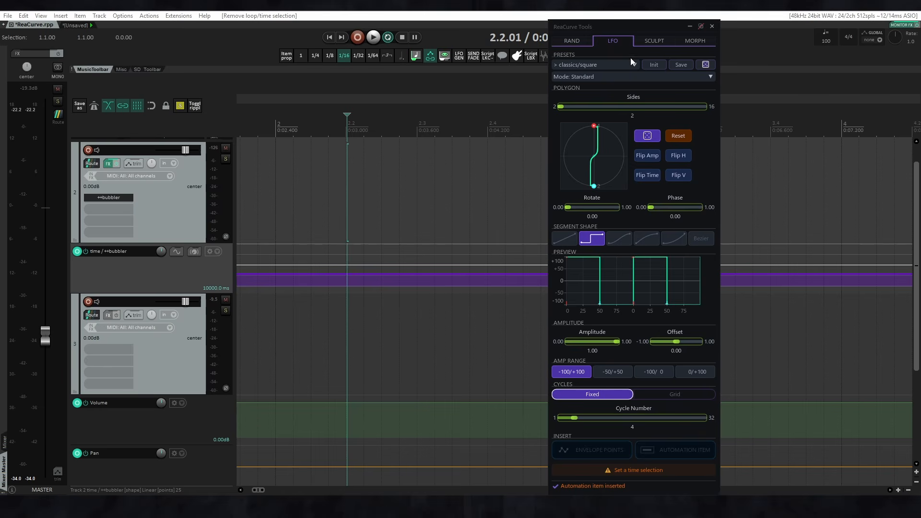
{"action": "mouse_move", "coordinate": [632, 77]}
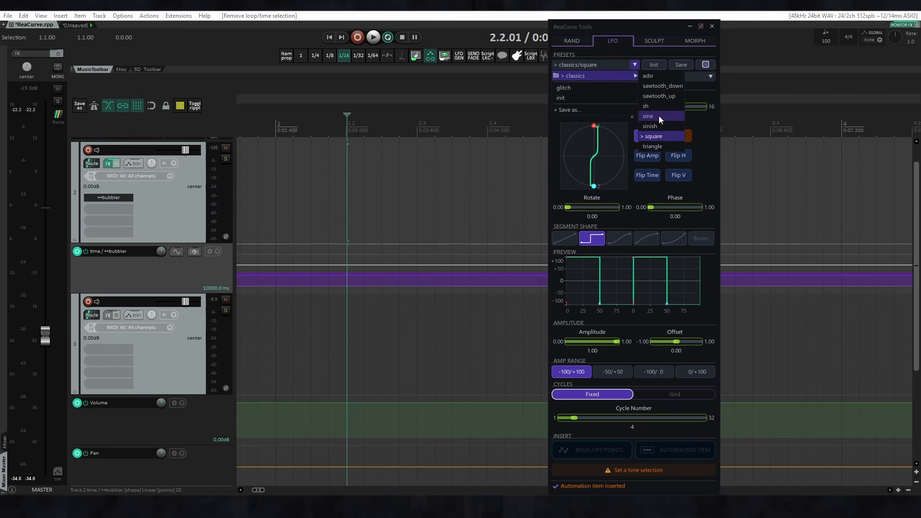
{"action": "left_click", "coordinate": [660, 118]}
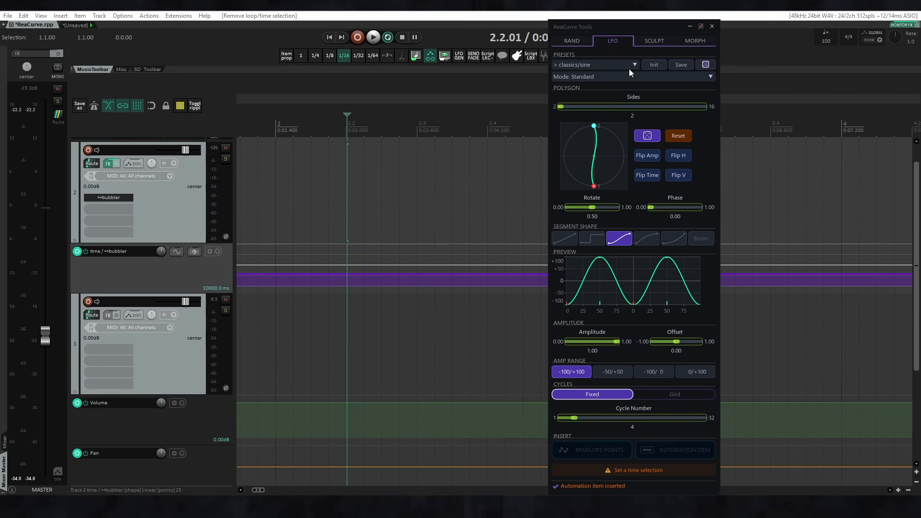
{"action": "left_click", "coordinate": [660, 67]}
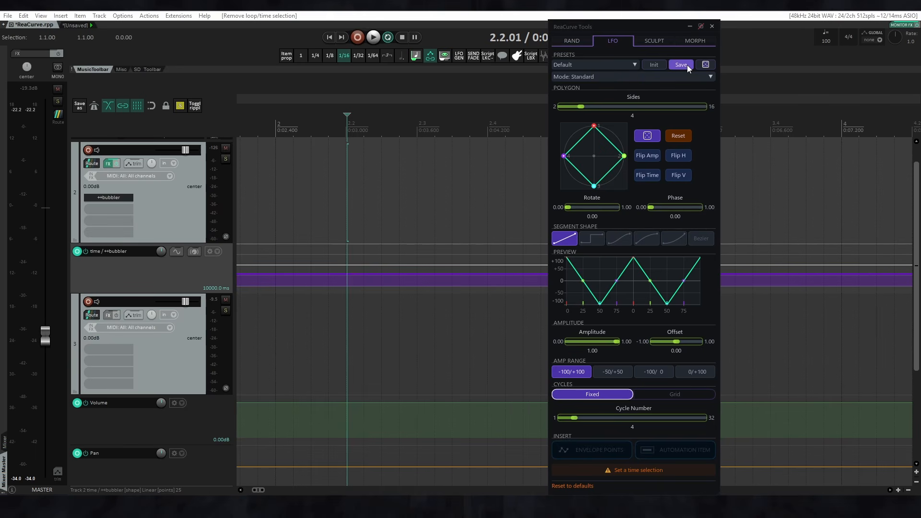
Randomize all LFO settings twice and reinitialize the LFO to the default polygon.
{"action": "left_click", "coordinate": [705, 65]}
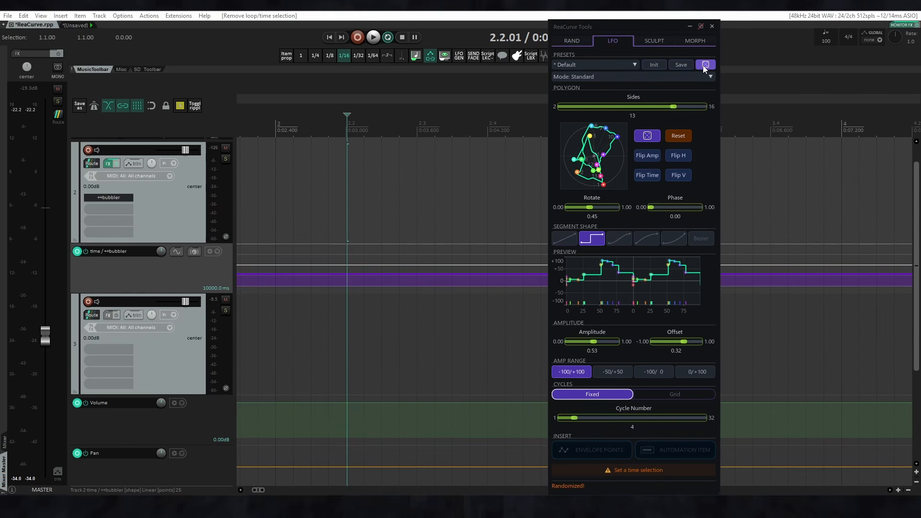
{"action": "left_click", "coordinate": [705, 65]}
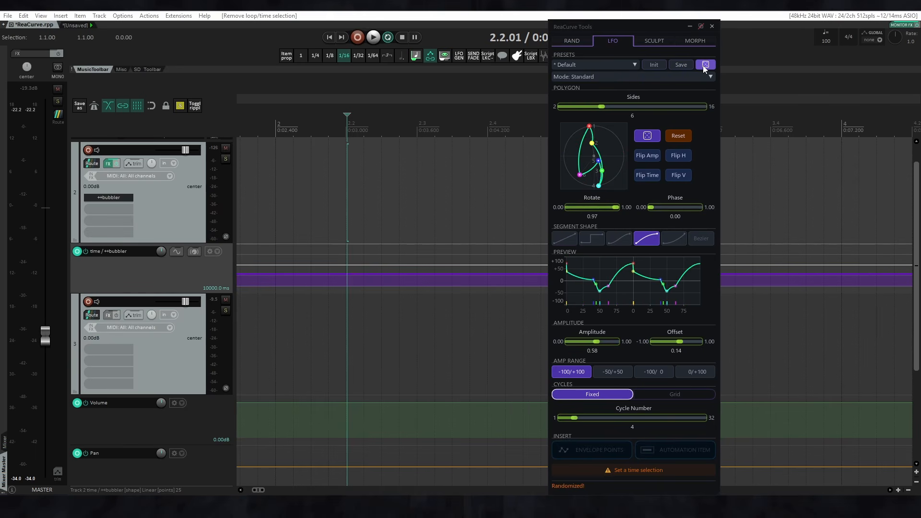
{"action": "left_click", "coordinate": [657, 63]}
{"action": "left_click", "coordinate": [633, 116]}
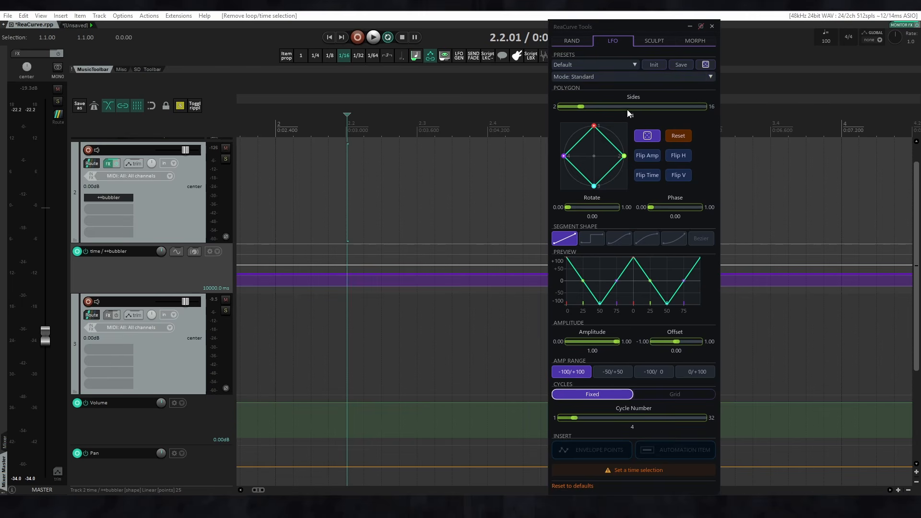
Switch the LFO to Advanced mode with all parameters and reshape the four-sided polygon by moving its vertices inward.
{"action": "left_click", "coordinate": [601, 76]}
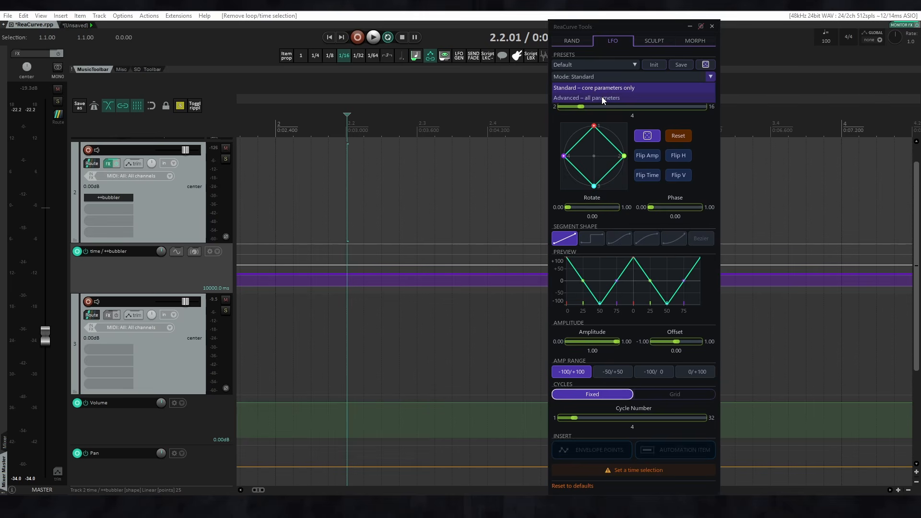
{"action": "left_click", "coordinate": [602, 97]}
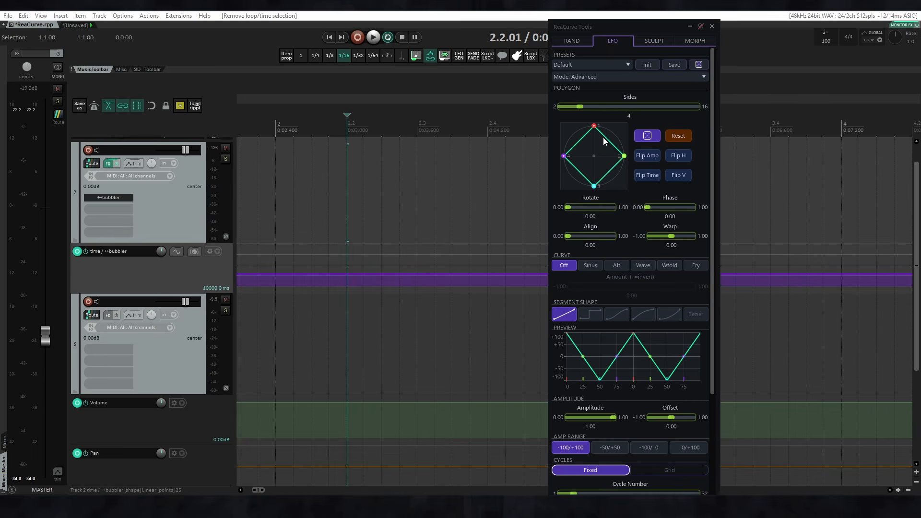
{"action": "mouse_move", "coordinate": [580, 107]}
{"action": "left_mouse_down"}
{"action": "mouse_move", "coordinate": [553, 106]}
{"action": "mouse_move", "coordinate": [701, 111]}
{"action": "mouse_move", "coordinate": [576, 106]}
{"action": "left_mouse_up"}
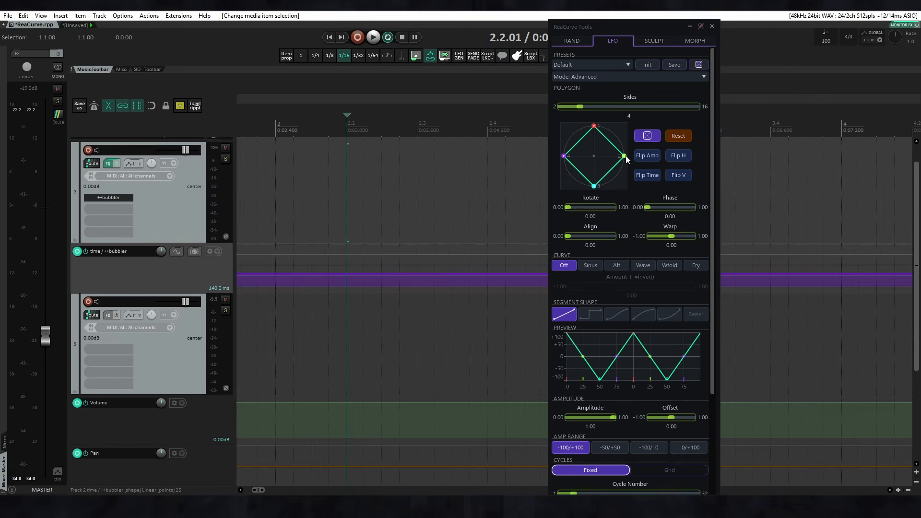
{"action": "left_click_drag", "start_coordinate": [624, 156], "coordinate": [581, 147]}
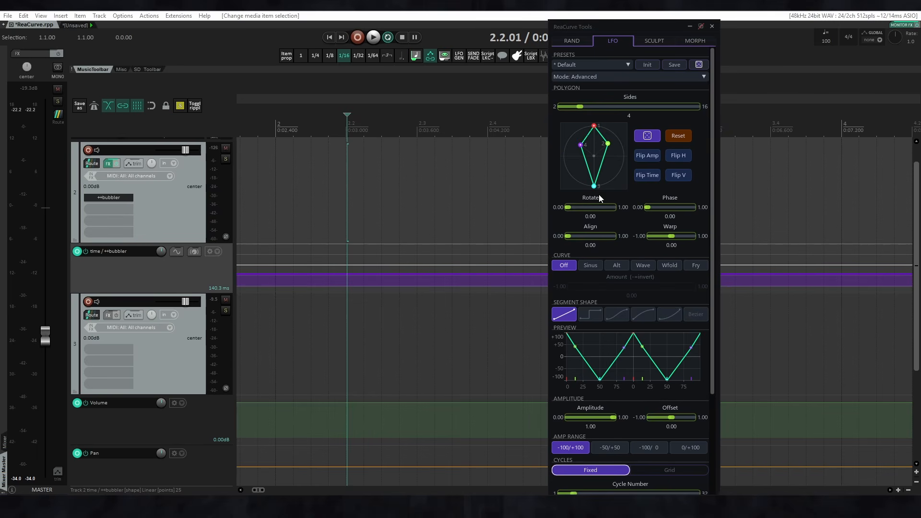
{"action": "left_click_drag", "start_coordinate": [594, 186], "coordinate": [581, 173]}
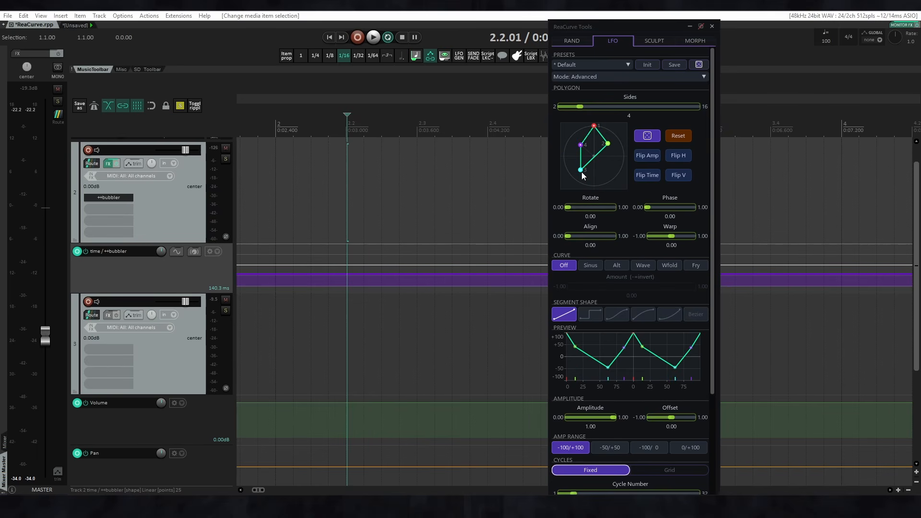
Test Flip Amp, Flip Time, Flip H and Flip V on the reshaped polygon, reversing each flip.
{"action": "left_click", "coordinate": [644, 156]}
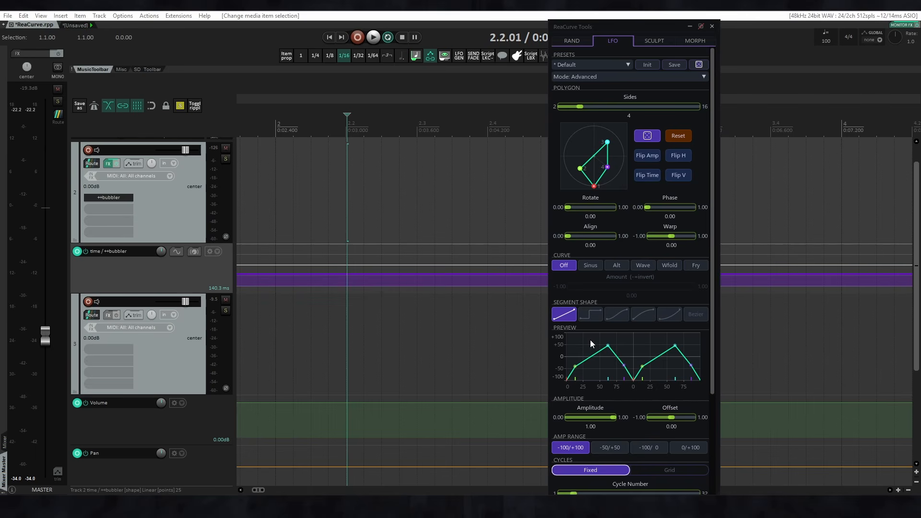
{"action": "left_click", "coordinate": [652, 155]}
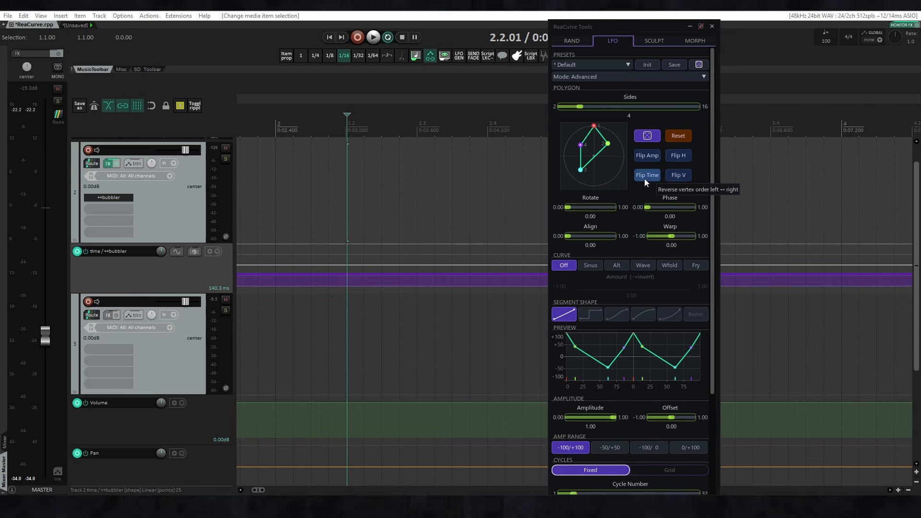
{"action": "left_click", "coordinate": [644, 178]}
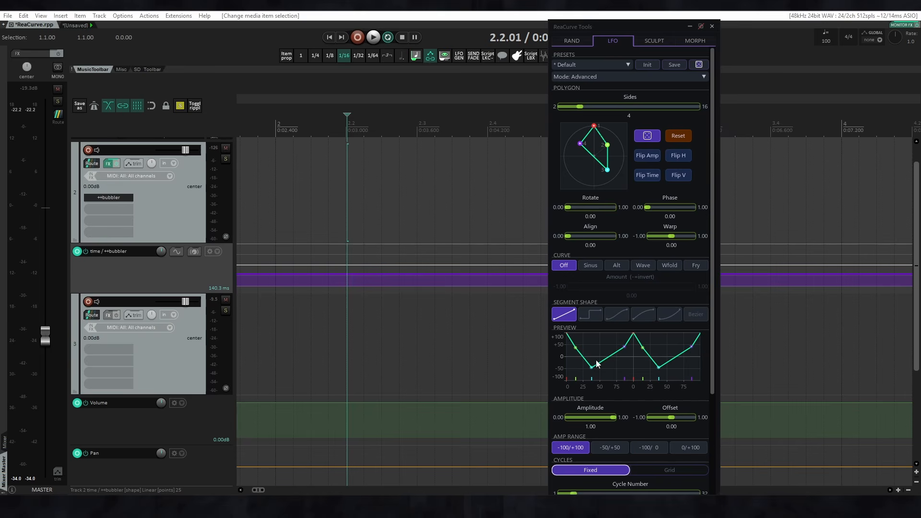
{"action": "left_click", "coordinate": [647, 175]}
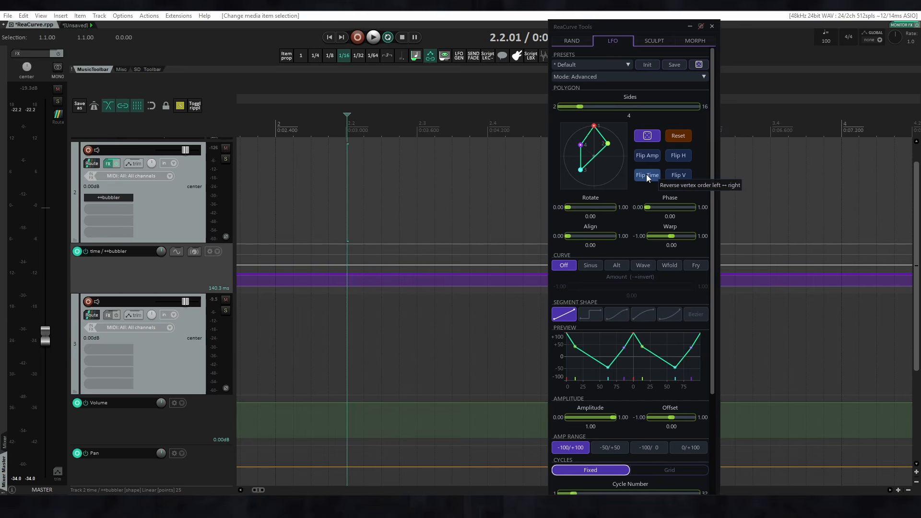
{"action": "left_click", "coordinate": [680, 155]}
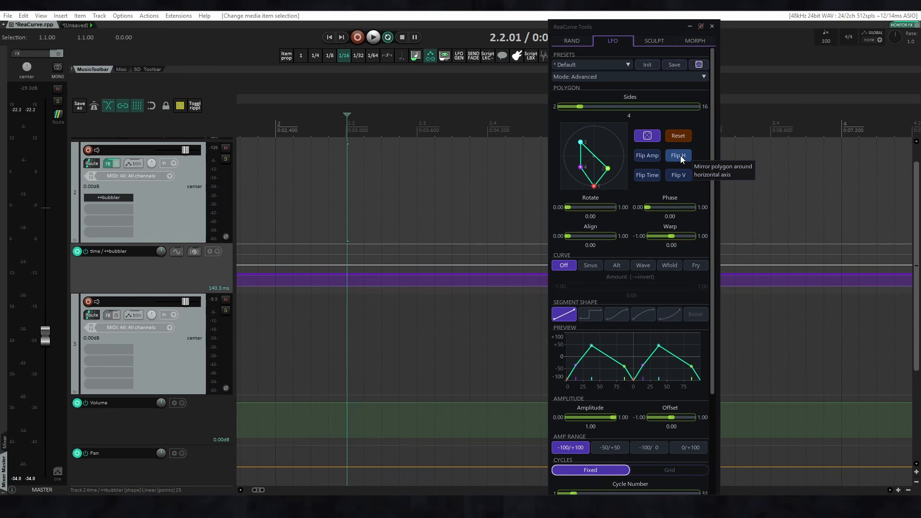
{"action": "left_click", "coordinate": [680, 155]}
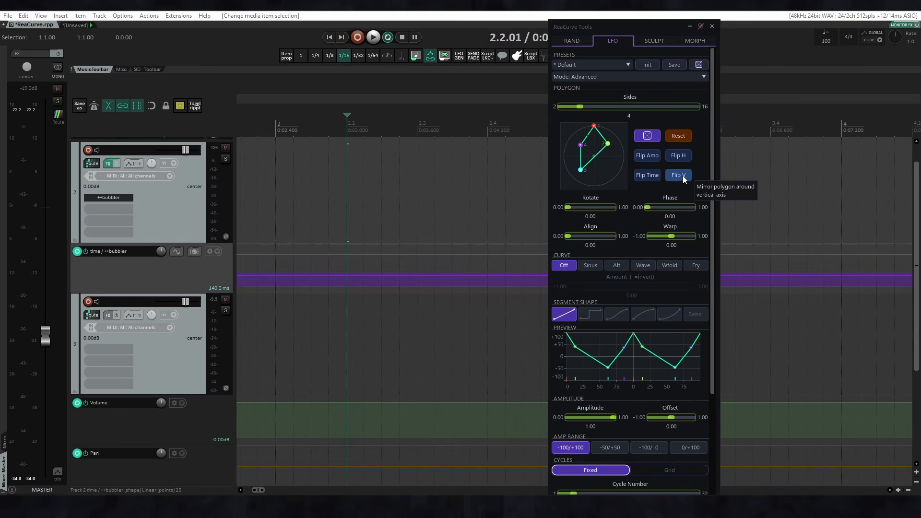
{"action": "left_click", "coordinate": [683, 176]}
{"action": "left_click", "coordinate": [684, 176]}
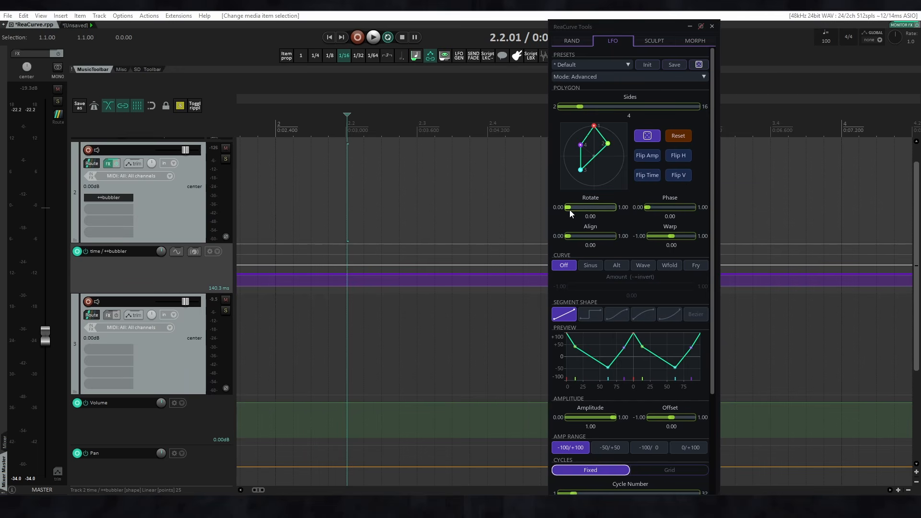
Test the polygon's Rotate, Phase, Align and Warp parameters, including Warp at -1.00, and return each to 0.00.
{"action": "mouse_move", "coordinate": [569, 210]}
{"action": "left_mouse_down"}
{"action": "mouse_move", "coordinate": [622, 211]}
{"action": "mouse_move", "coordinate": [559, 203]}
{"action": "left_mouse_up"}
{"action": "left_click_drag", "start_coordinate": [642, 208], "coordinate": [613, 214]}
{"action": "mouse_move", "coordinate": [567, 237]}
{"action": "left_mouse_down"}
{"action": "mouse_move", "coordinate": [618, 236]}
{"action": "mouse_move", "coordinate": [558, 235]}
{"action": "left_mouse_up"}
{"action": "left_click_drag", "start_coordinate": [671, 236], "coordinate": [641, 234]}
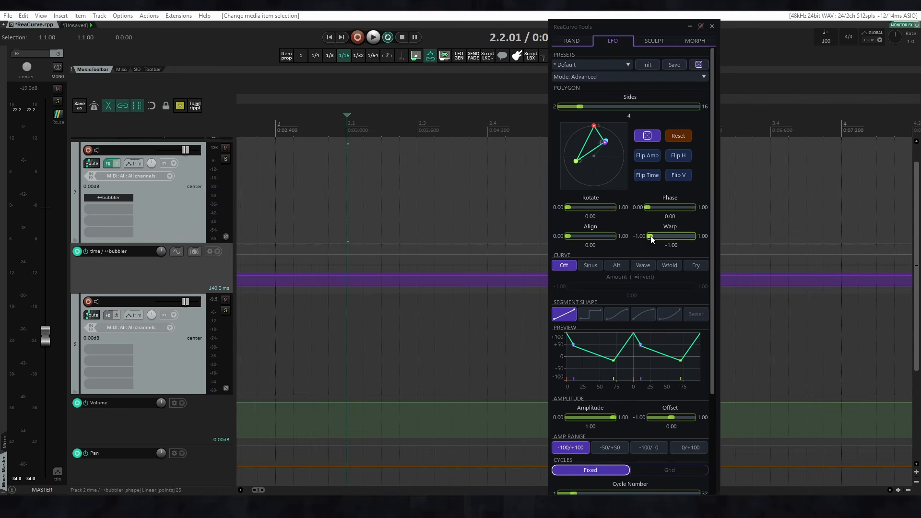
{"action": "double_click", "coordinate": [650, 236]}
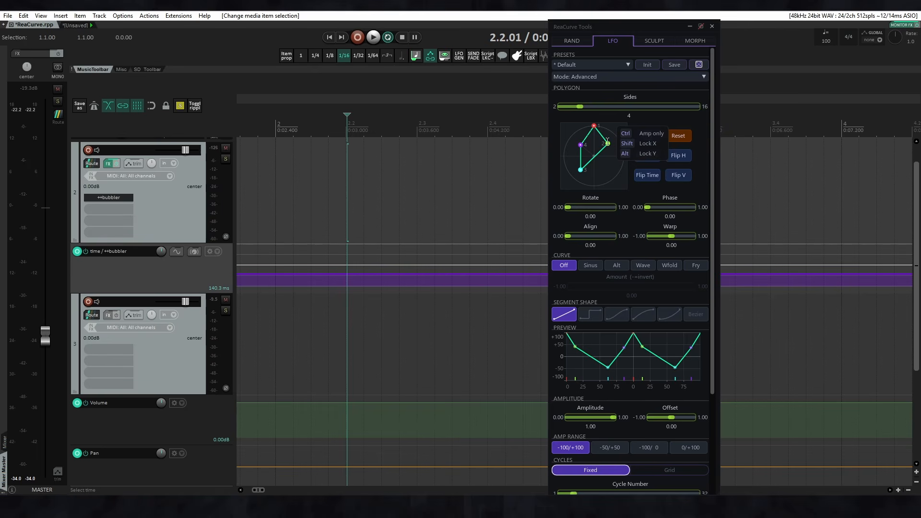
Move one polygon vertex lower, randomize the polygon several times, and reset it to the default diamond.
{"action": "mouse_move", "coordinate": [607, 142]}
{"action": "left_mouse_down"}
{"action": "mouse_move", "coordinate": [557, 189]}
{"action": "mouse_move", "coordinate": [574, 161]}
{"action": "mouse_move", "coordinate": [605, 148]}
{"action": "mouse_move", "coordinate": [595, 159]}
{"action": "mouse_move", "coordinate": [595, 148]}
{"action": "mouse_move", "coordinate": [594, 158]}
{"action": "mouse_move", "coordinate": [615, 153]}
{"action": "mouse_move", "coordinate": [582, 144]}
{"action": "mouse_move", "coordinate": [570, 153]}
{"action": "mouse_move", "coordinate": [586, 144]}
{"action": "mouse_move", "coordinate": [615, 153]}
{"action": "mouse_move", "coordinate": [607, 159]}
{"action": "left_mouse_up"}
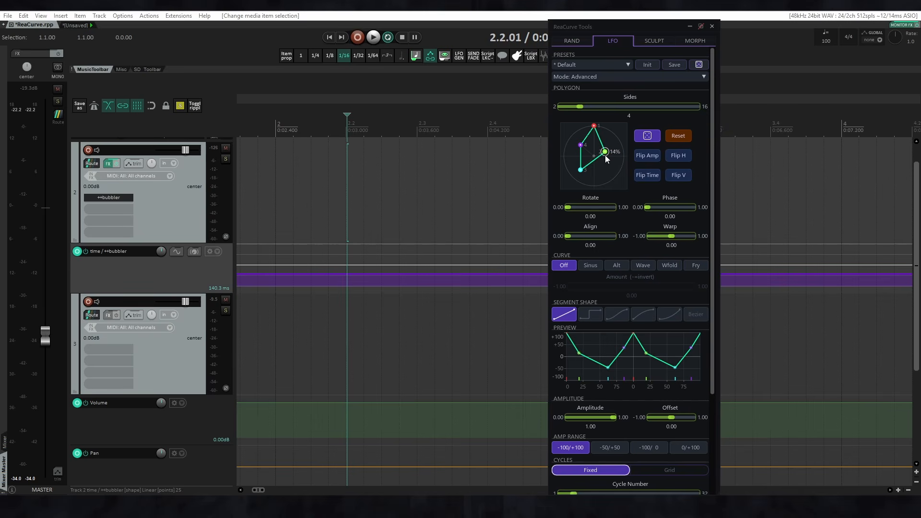
{"action": "left_click", "coordinate": [645, 139]}
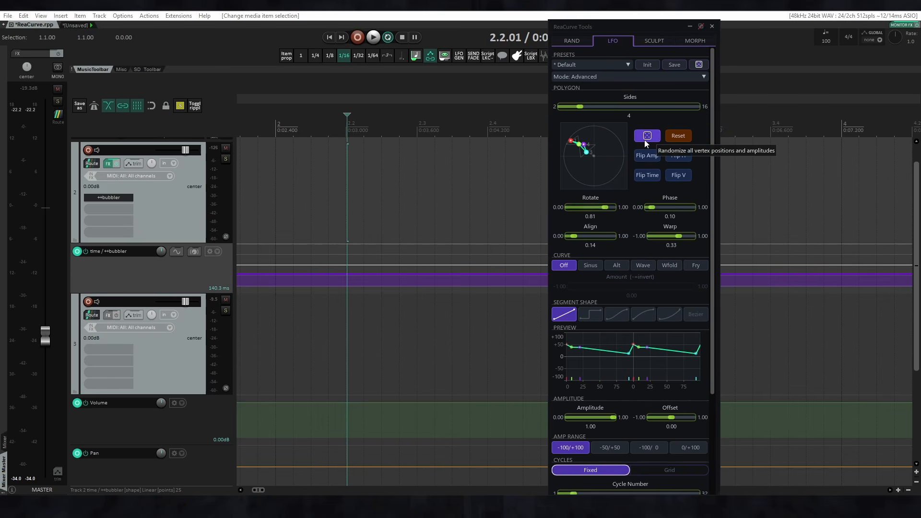
{"action": "left_click", "coordinate": [645, 139]}
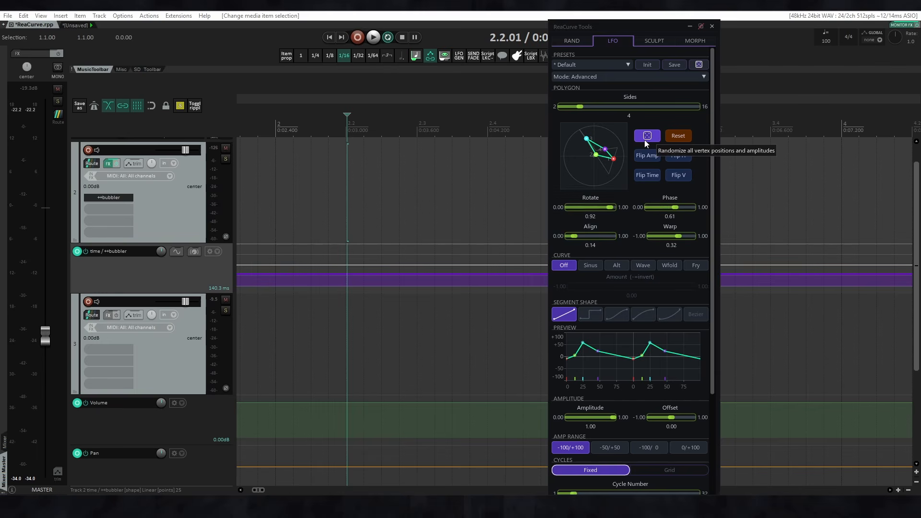
{"action": "left_click", "coordinate": [645, 139]}
{"action": "left_click", "coordinate": [645, 140]}
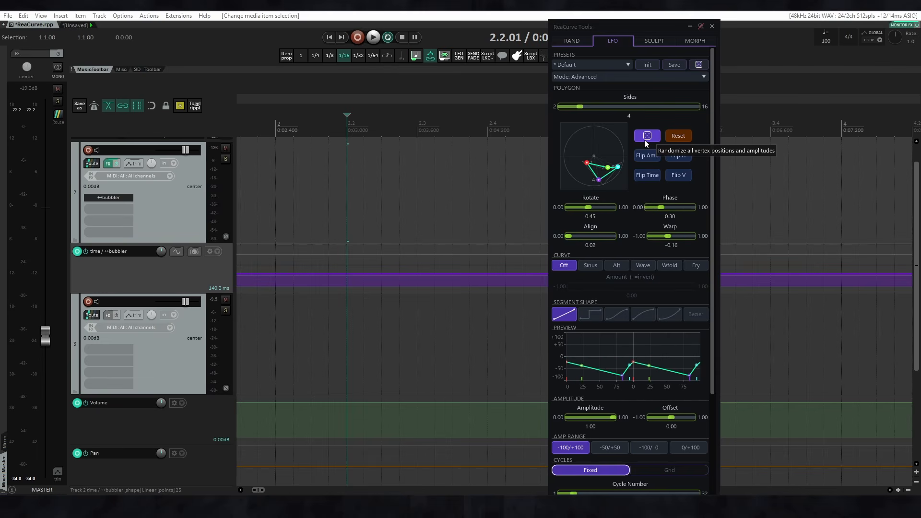
{"action": "left_click", "coordinate": [682, 138]}
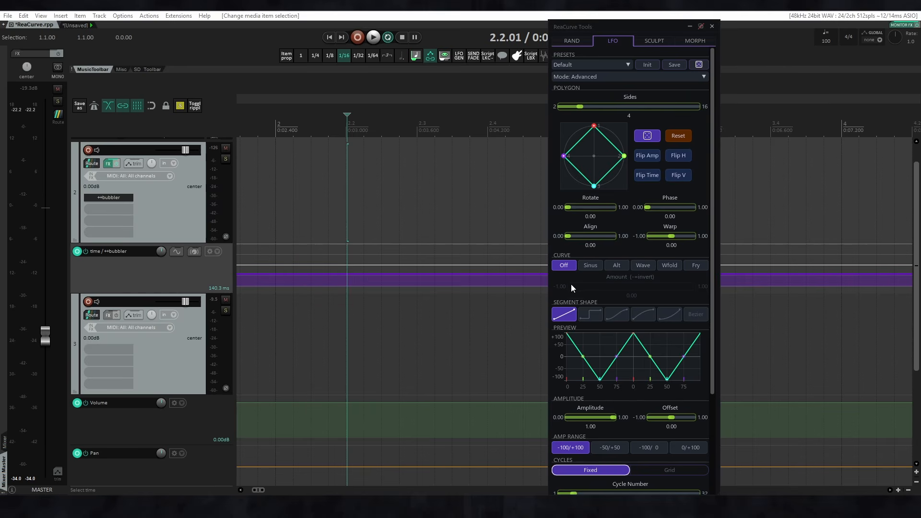
Try the Sinus, Alt, Wave, Wfold and Fry curves at different amounts, keeping Fry with Amount at 0.00.
{"action": "left_click", "coordinate": [593, 265]}
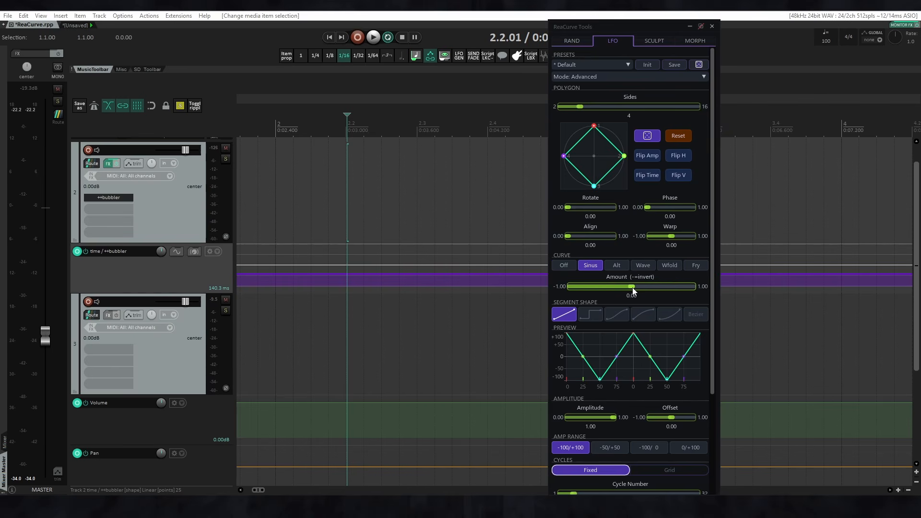
{"action": "mouse_move", "coordinate": [633, 289]}
{"action": "left_mouse_down"}
{"action": "mouse_move", "coordinate": [697, 286]}
{"action": "mouse_move", "coordinate": [569, 290]}
{"action": "mouse_move", "coordinate": [702, 287]}
{"action": "mouse_move", "coordinate": [569, 288]}
{"action": "mouse_move", "coordinate": [706, 289]}
{"action": "left_mouse_up"}
{"action": "left_click", "coordinate": [617, 265]}
{"action": "left_click", "coordinate": [641, 265]}
{"action": "left_click", "coordinate": [670, 266]}
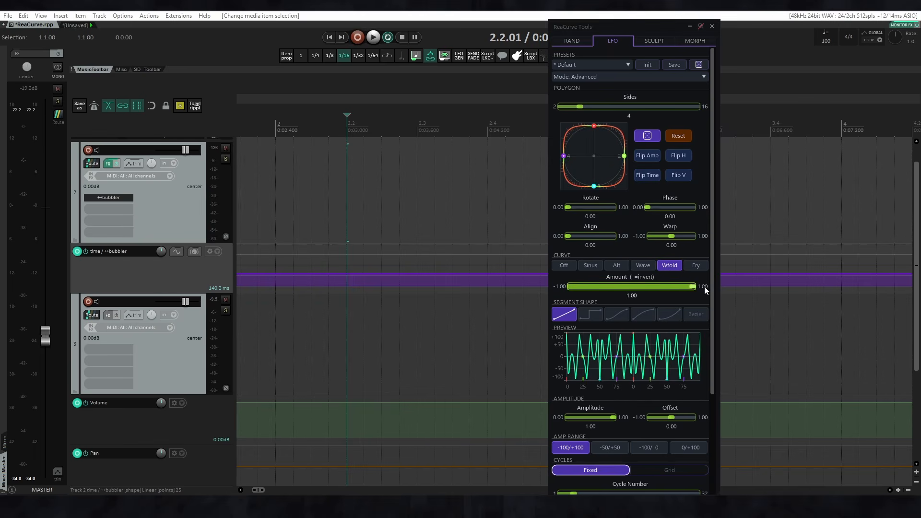
{"action": "double_click", "coordinate": [696, 286]}
{"action": "left_click", "coordinate": [693, 268]}
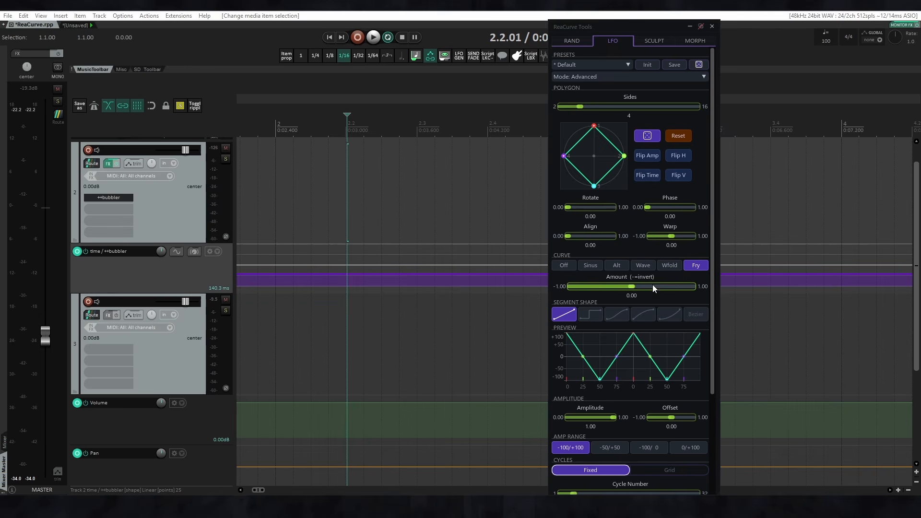
{"action": "mouse_move", "coordinate": [632, 287]}
{"action": "left_mouse_down"}
{"action": "mouse_move", "coordinate": [697, 290]}
{"action": "mouse_move", "coordinate": [632, 290]}
{"action": "left_mouse_up"}
Try the square, S-curve and outward-bowed segment shapes, and keep the inward-bowed shape for the LFO.
{"action": "left_click", "coordinate": [592, 316]}
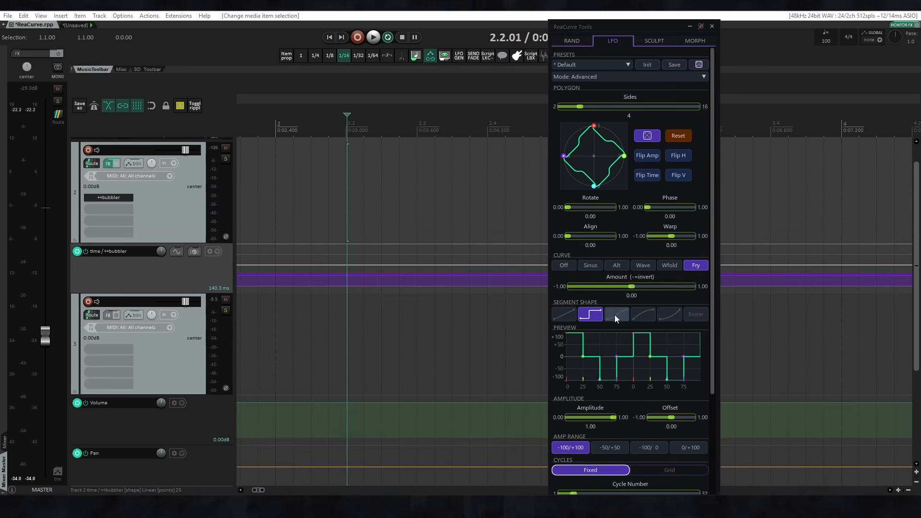
{"action": "left_click", "coordinate": [615, 315]}
{"action": "left_click", "coordinate": [641, 317]}
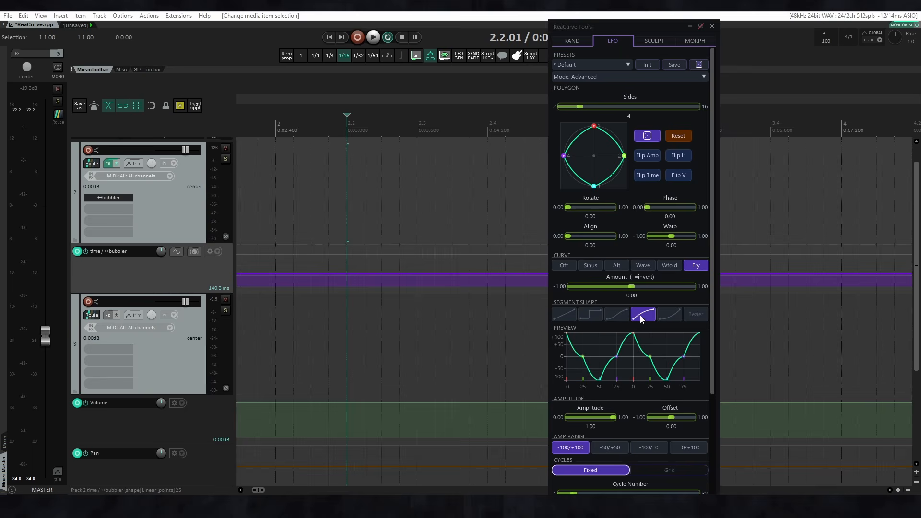
{"action": "left_click", "coordinate": [671, 313]}
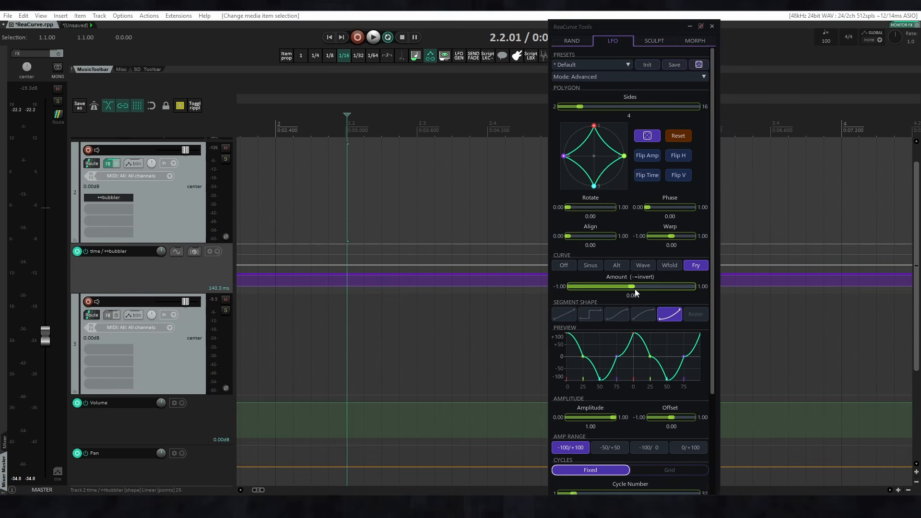
Set the LFO's Offset to 0.09 and try the -50/+50, -100/0 and 0/+100 amplitude ranges, returning to -100/+100.
{"action": "scroll", "coordinate": [637, 312], "scroll_direction": "down", "scroll_amount": 3}
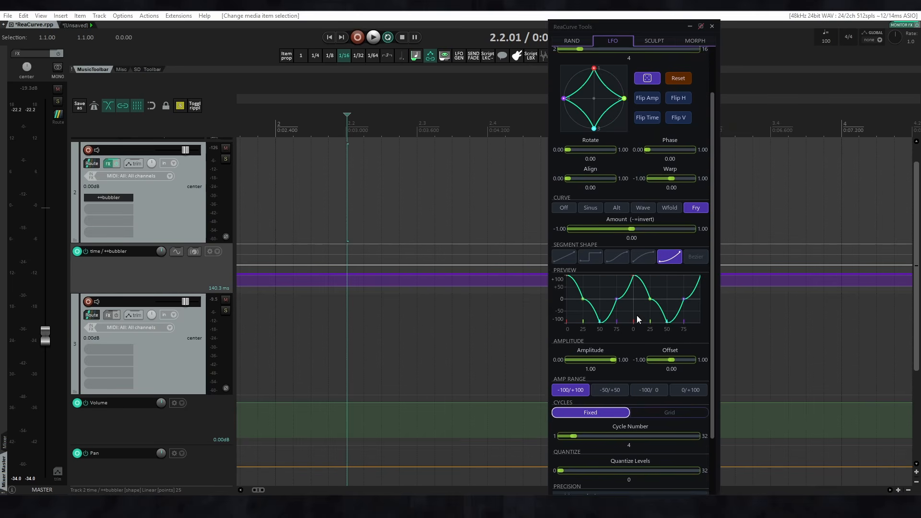
{"action": "left_click_drag", "start_coordinate": [614, 331], "coordinate": [673, 330]}
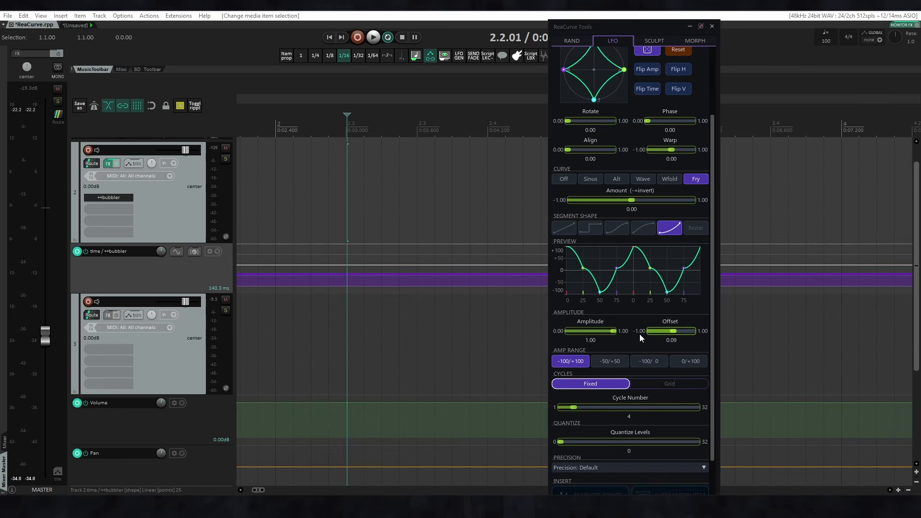
{"action": "left_click", "coordinate": [605, 361]}
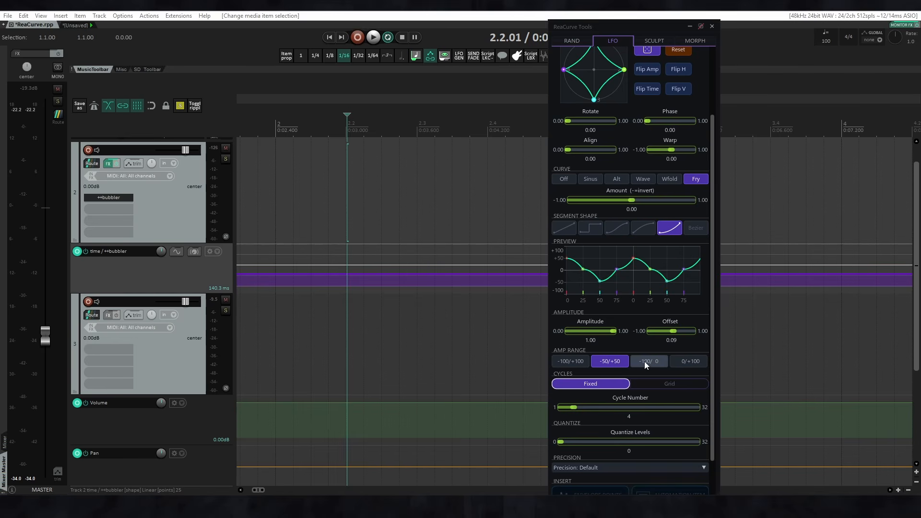
{"action": "left_click", "coordinate": [644, 361]}
{"action": "left_click", "coordinate": [688, 361]}
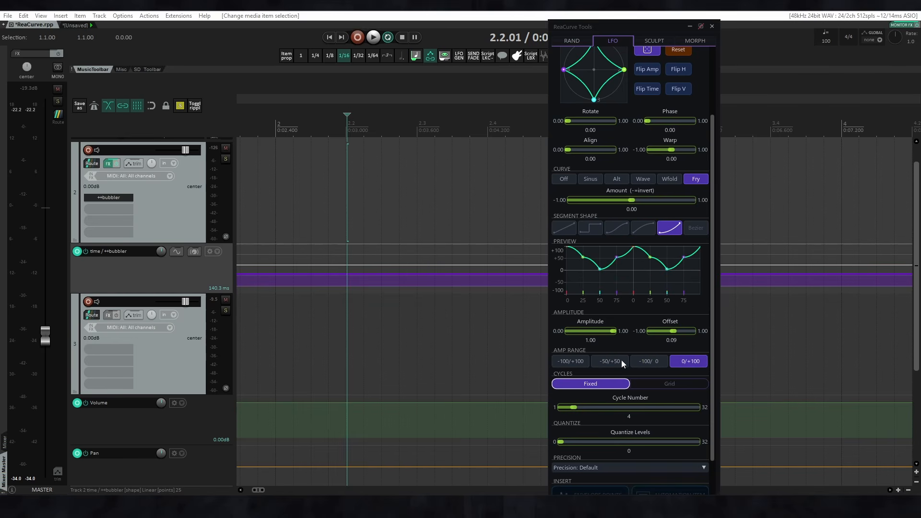
{"action": "left_click", "coordinate": [580, 361]}
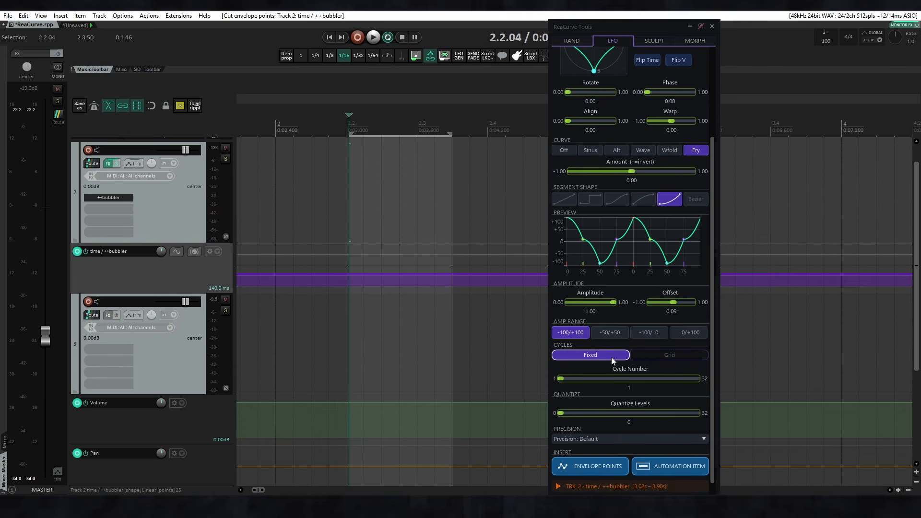
Set 4 fixed cycles and insert the LFO as envelope points on the time / ++bubbler envelope over a time selection from 2.2.09 to 2.3.44.
{"action": "scroll", "coordinate": [610, 356], "scroll_direction": "down", "scroll_amount": 1}
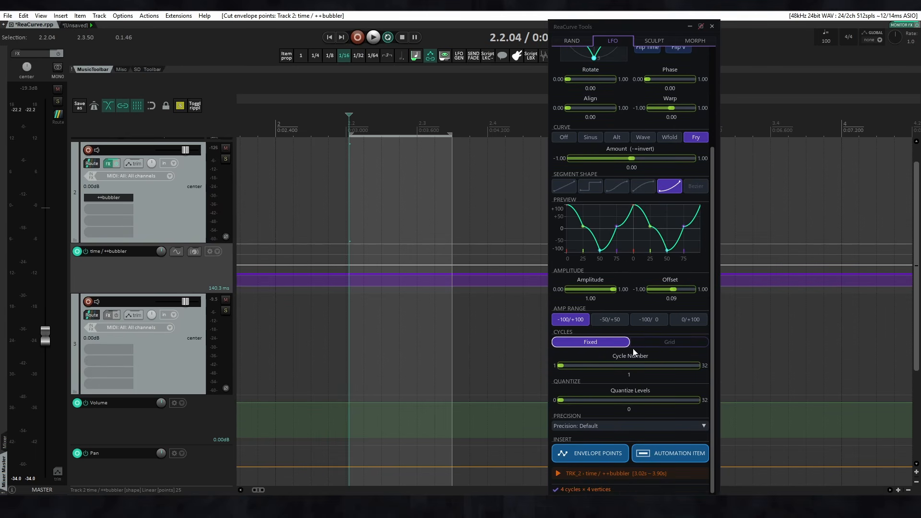
{"action": "left_click_drag", "start_coordinate": [561, 367], "coordinate": [568, 366]}
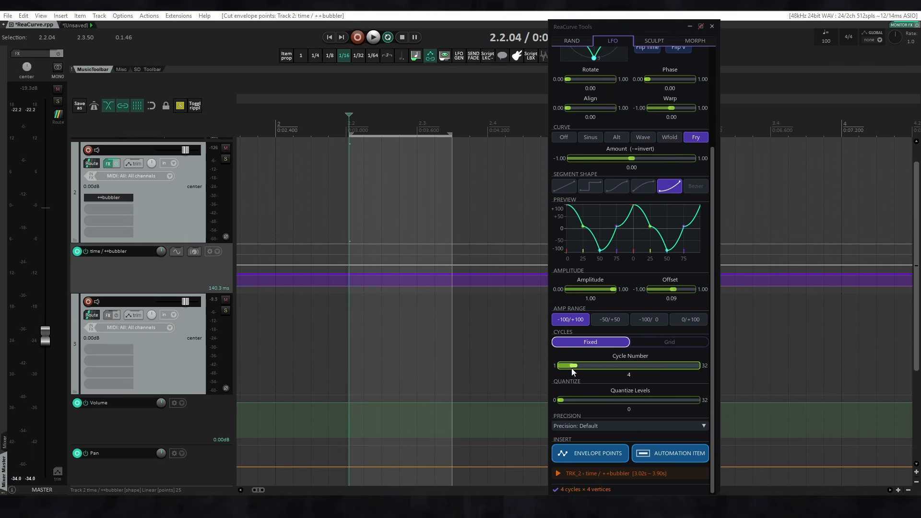
{"action": "left_click_drag", "start_coordinate": [351, 216], "coordinate": [448, 217]}
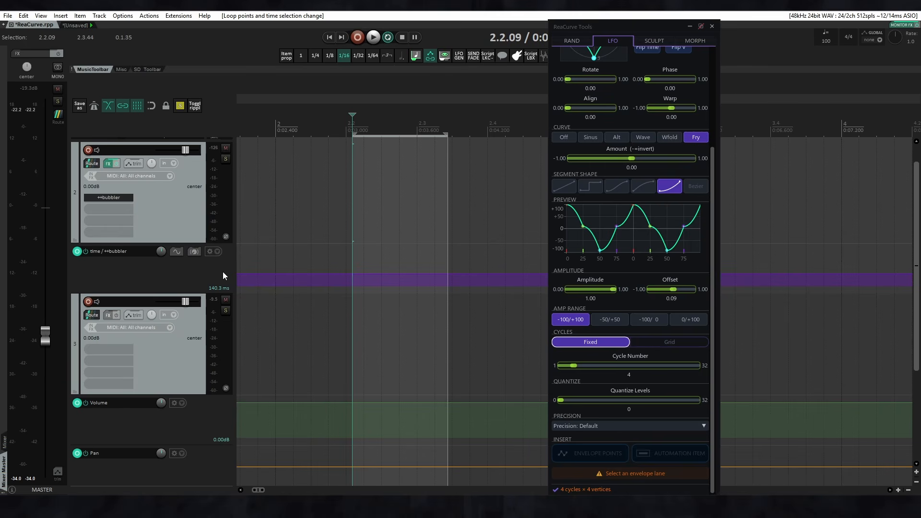
{"action": "left_click", "coordinate": [260, 267]}
{"action": "left_click", "coordinate": [590, 454]}
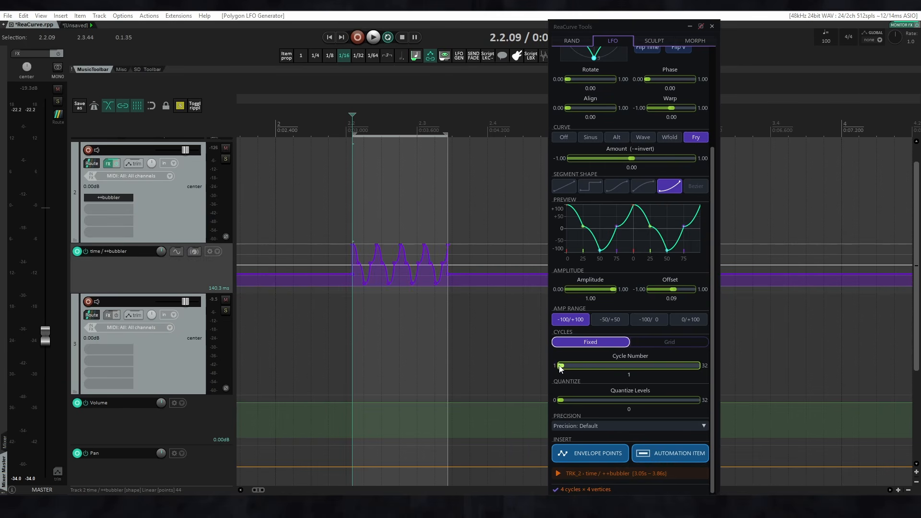
Reinsert the LFO points over the same time selection, first with 1 cycle and finally with 6 cycles.
{"action": "left_click", "coordinate": [593, 459]}
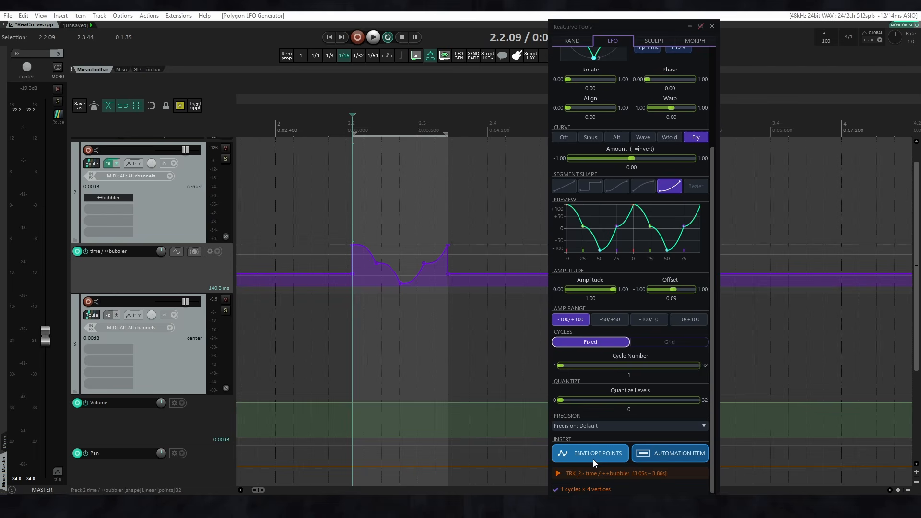
{"action": "left_click_drag", "start_coordinate": [560, 365], "coordinate": [564, 367]}
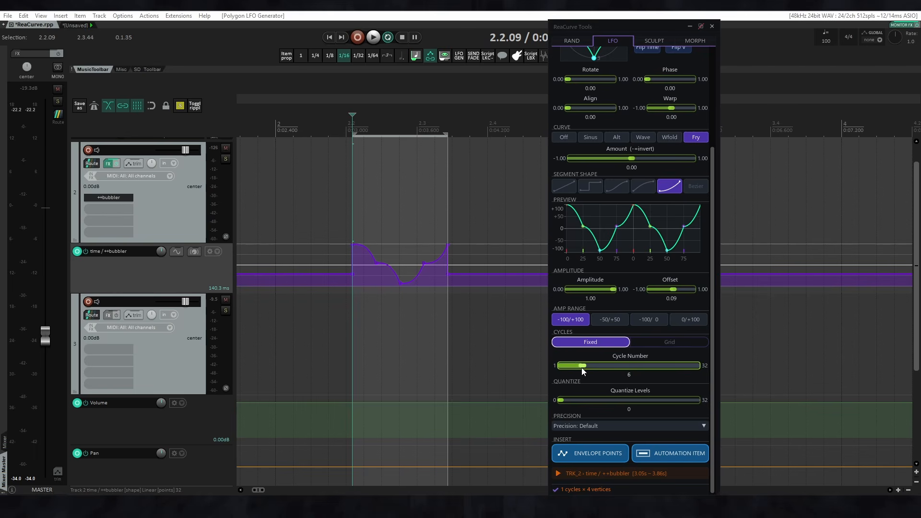
{"action": "left_click", "coordinate": [586, 457]}
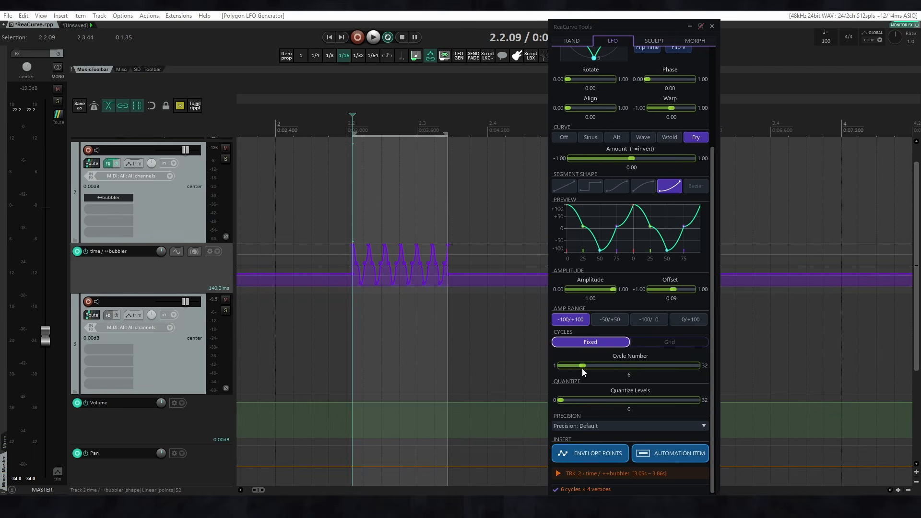
Switch the cycles to Grid, cut the existing points and insert the LFO over a wider time selection starting at 2.1.58.
{"action": "left_click", "coordinate": [648, 342]}
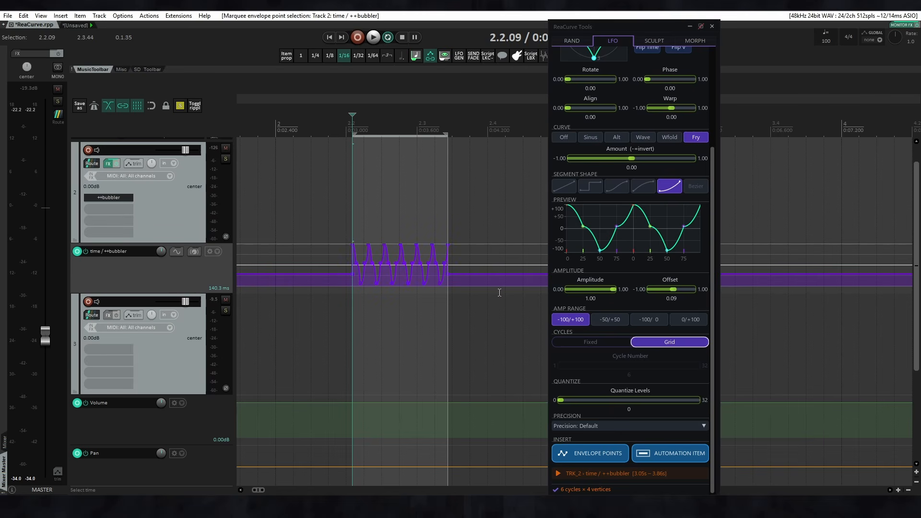
{"action": "key", "text": "ctrl+x"}
{"action": "left_click_drag", "start_coordinate": [317, 219], "coordinate": [449, 236]}
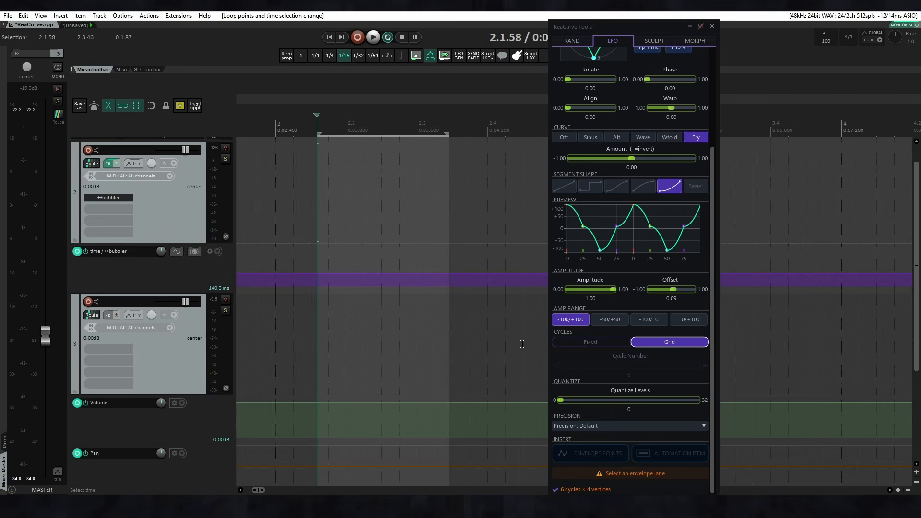
{"action": "left_click", "coordinate": [197, 274]}
{"action": "left_click", "coordinate": [584, 457]}
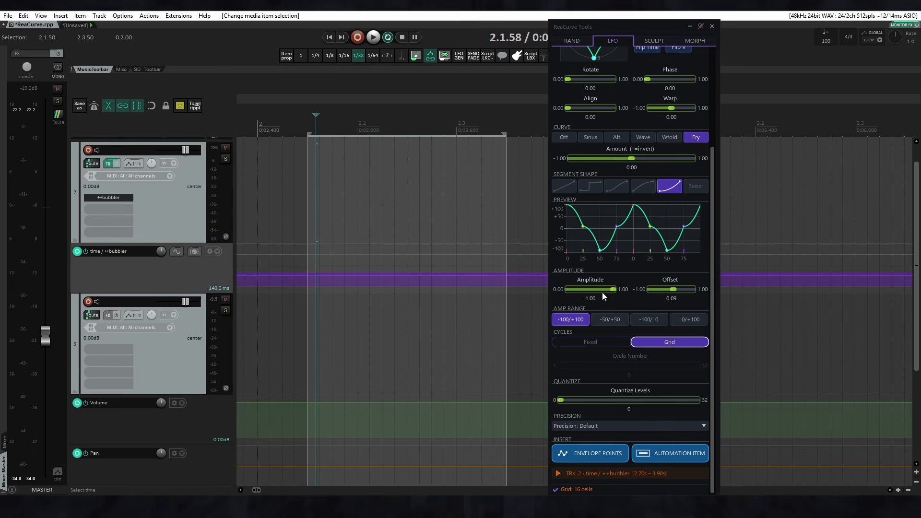
Try the square segment shape with different Quantize Levels, return the levels to 0 and choose the S-curve shape.
{"action": "left_click", "coordinate": [591, 186]}
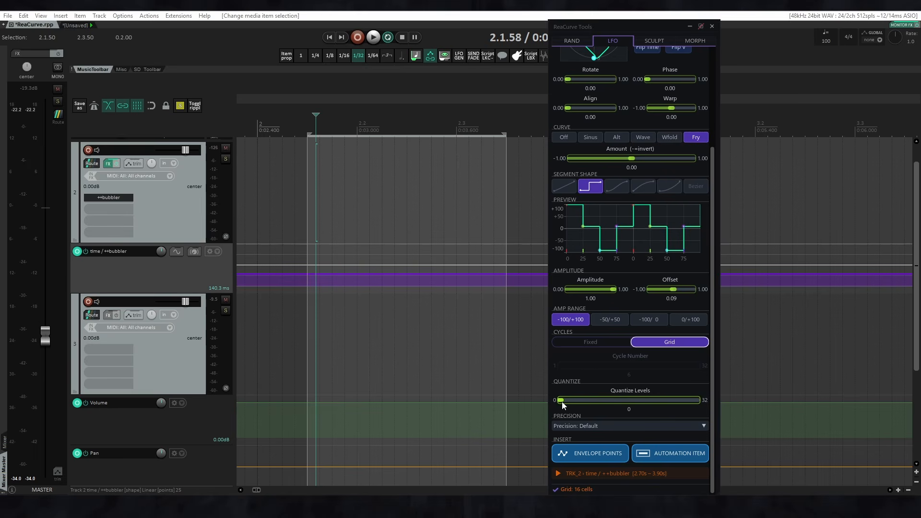
{"action": "mouse_move", "coordinate": [562, 405]}
{"action": "left_mouse_down"}
{"action": "mouse_move", "coordinate": [599, 402]}
{"action": "mouse_move", "coordinate": [554, 396]}
{"action": "left_mouse_up"}
{"action": "left_click", "coordinate": [617, 187]}
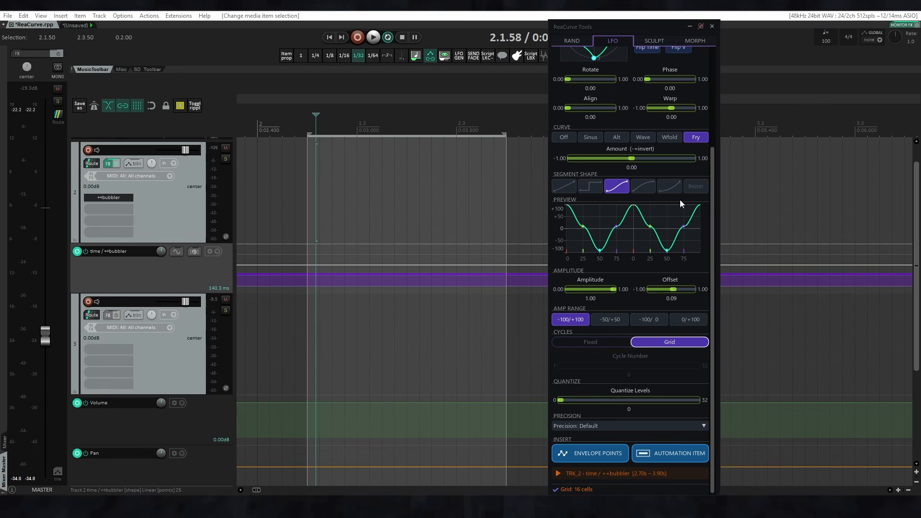
Set the Fry curve's Amount to 0.47 and insert the LFO points on the time / ++bubbler envelope over a short time selection around 2.2.
{"action": "left_click", "coordinate": [631, 159]}
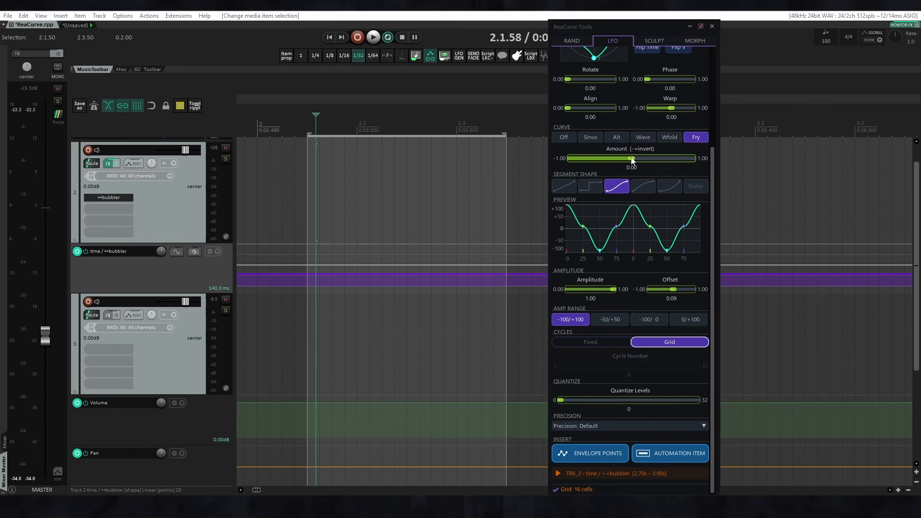
{"action": "left_click_drag", "start_coordinate": [632, 161], "coordinate": [664, 164]}
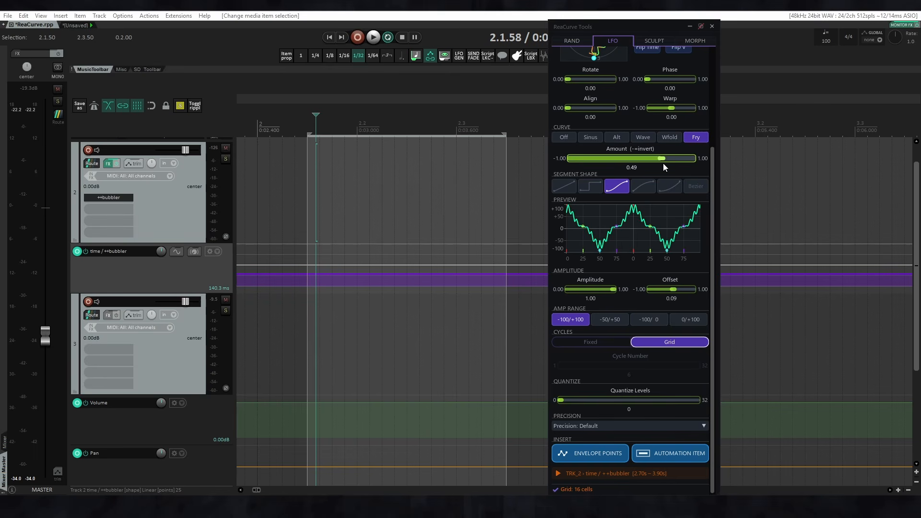
{"action": "scroll", "coordinate": [384, 287], "scroll_direction": "down", "scroll_amount": 2}
{"action": "left_click_drag", "start_coordinate": [342, 187], "coordinate": [389, 188]}
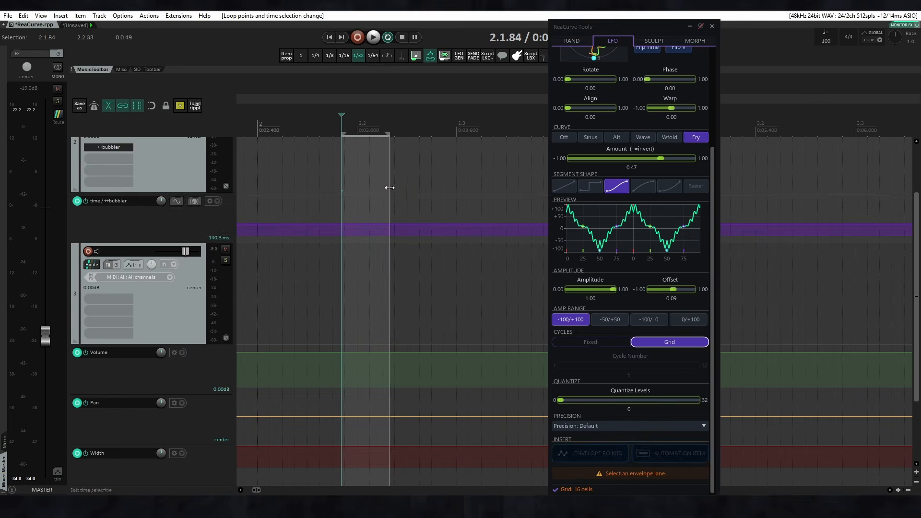
{"action": "left_click", "coordinate": [595, 455]}
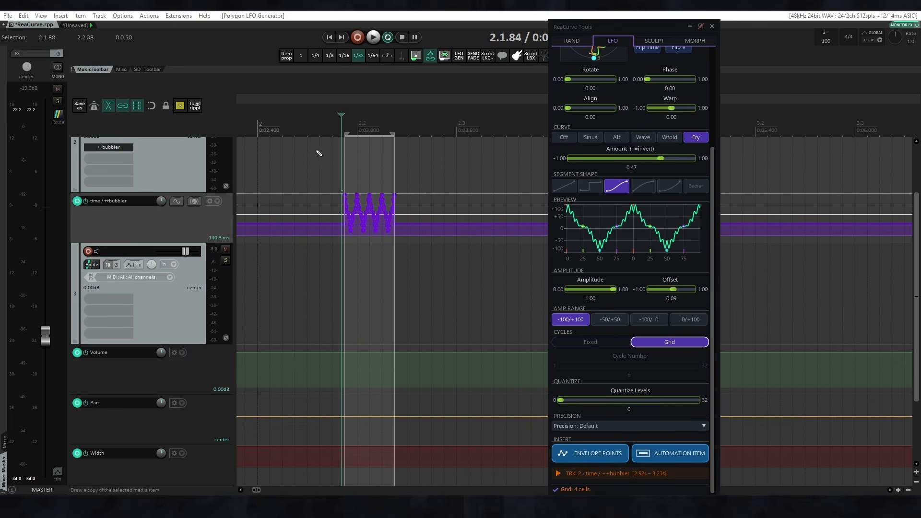
Cut the inserted LFO points, set Precision to Ultra-Precise and reinsert them to inspect the point density up close.
{"action": "scroll", "coordinate": [351, 236], "scroll_direction": "up", "scroll_amount": 4}
{"action": "left_click_drag", "start_coordinate": [264, 168], "coordinate": [521, 288]}
{"action": "key", "text": "ctrl+x"}
{"action": "left_click", "coordinate": [589, 425]}
{"action": "left_click", "coordinate": [588, 437]}
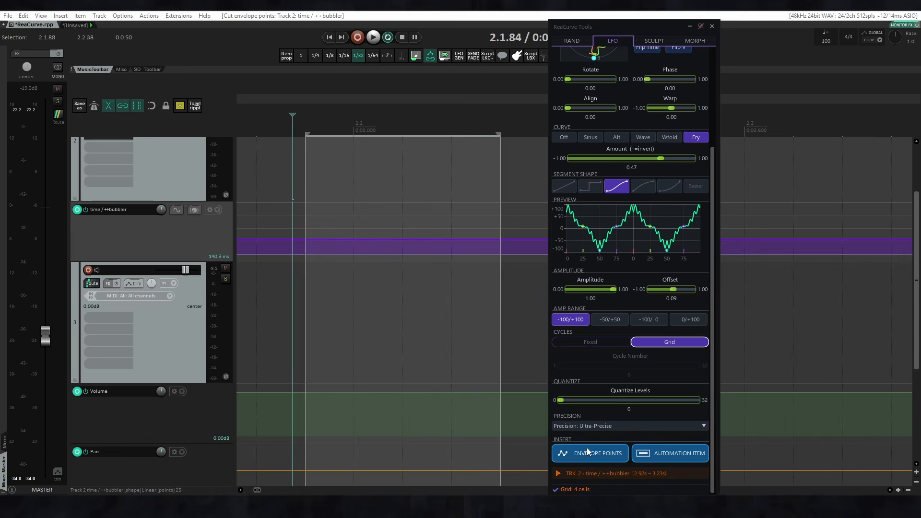
{"action": "left_click", "coordinate": [585, 457]}
{"action": "scroll", "coordinate": [388, 183], "scroll_direction": "up", "scroll_amount": 4}
{"action": "scroll", "coordinate": [388, 183], "scroll_direction": "down", "scroll_amount": 4}
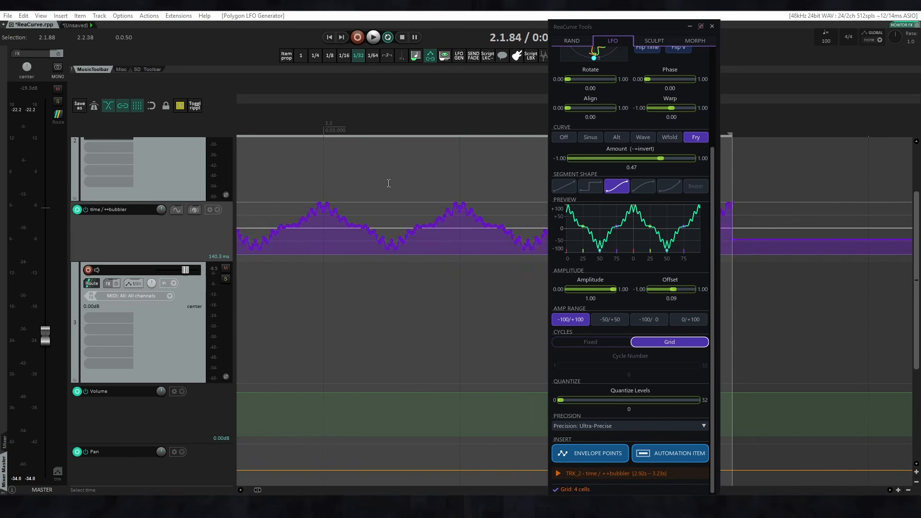
Replace the Ultra-Precise points with the same LFO inserted at Aggressive precision and inspect them up close.
{"action": "key", "text": "ctrl+x"}
{"action": "left_click", "coordinate": [594, 427]}
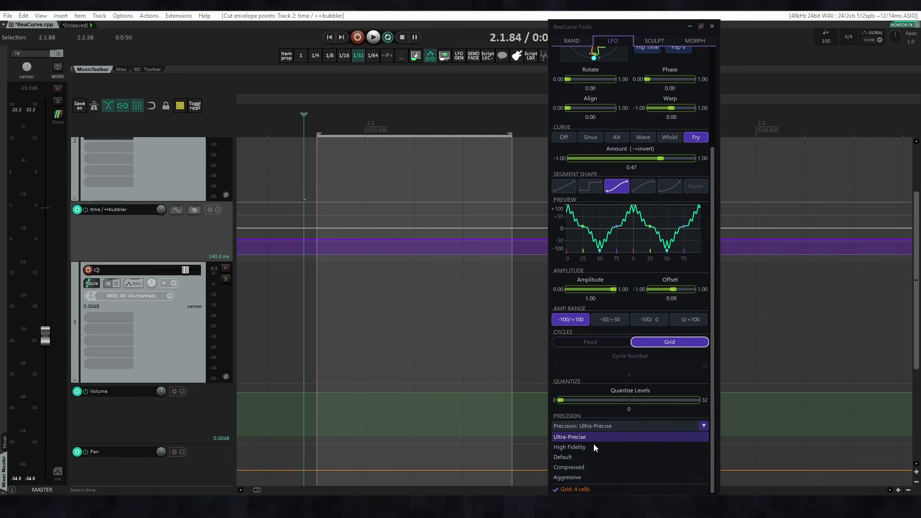
{"action": "left_click", "coordinate": [589, 477]}
{"action": "left_click", "coordinate": [588, 453]}
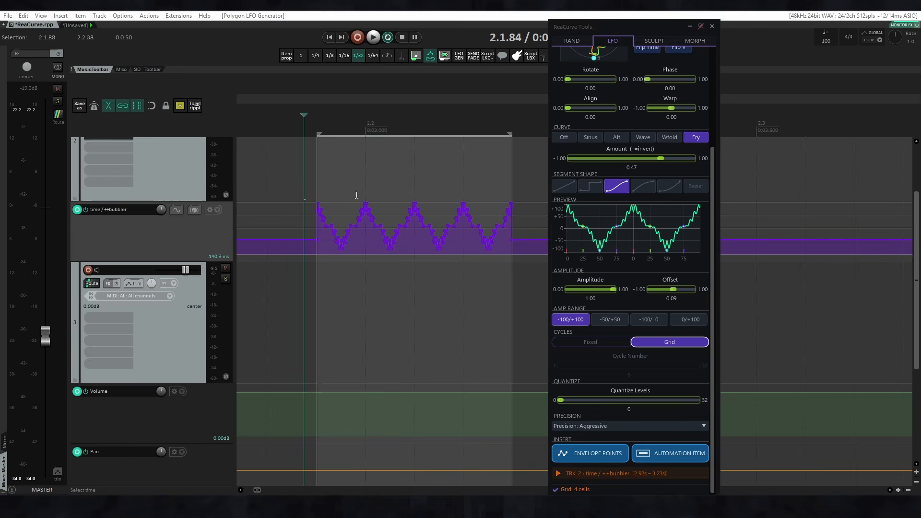
{"action": "scroll", "coordinate": [372, 176], "scroll_direction": "up", "scroll_amount": 5}
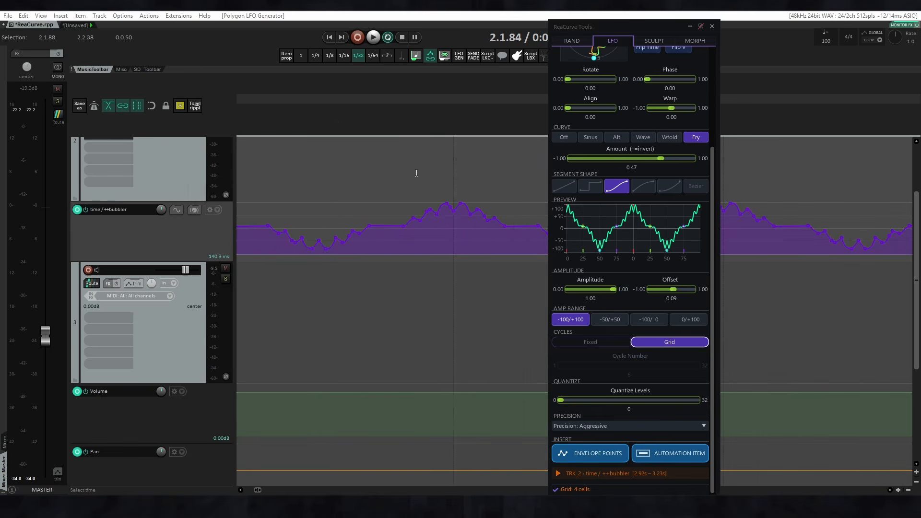
Cut the Aggressive points and insert the LFO again with Ultra-Precise precision.
{"action": "key", "text": "ctrl+x"}
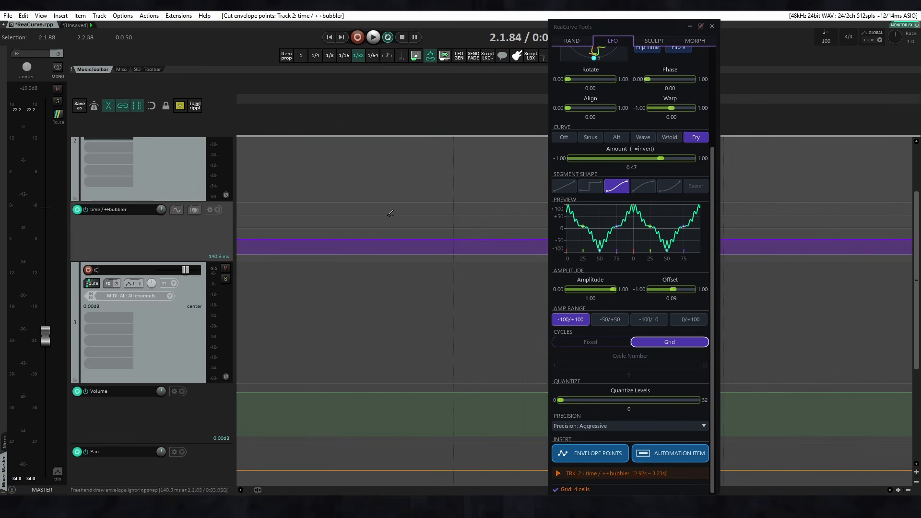
{"action": "left_click", "coordinate": [580, 425]}
{"action": "left_click", "coordinate": [578, 436]}
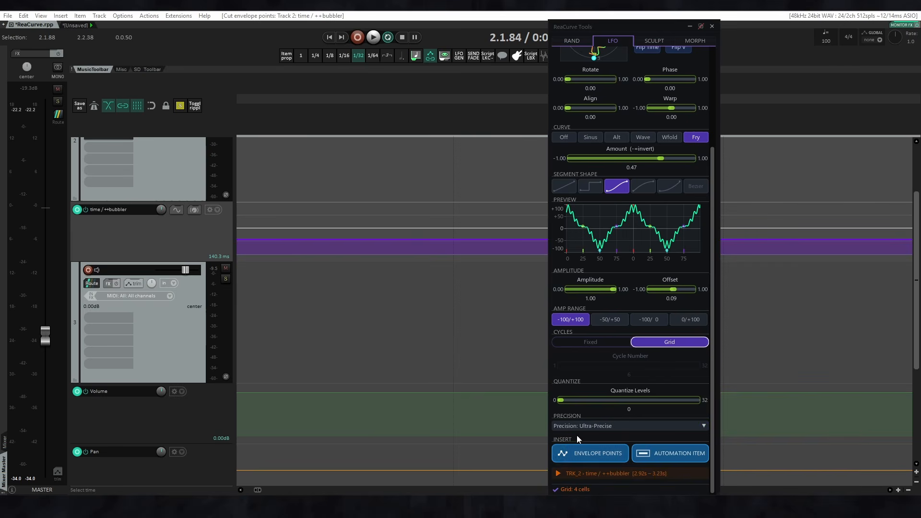
{"action": "left_click", "coordinate": [586, 451]}
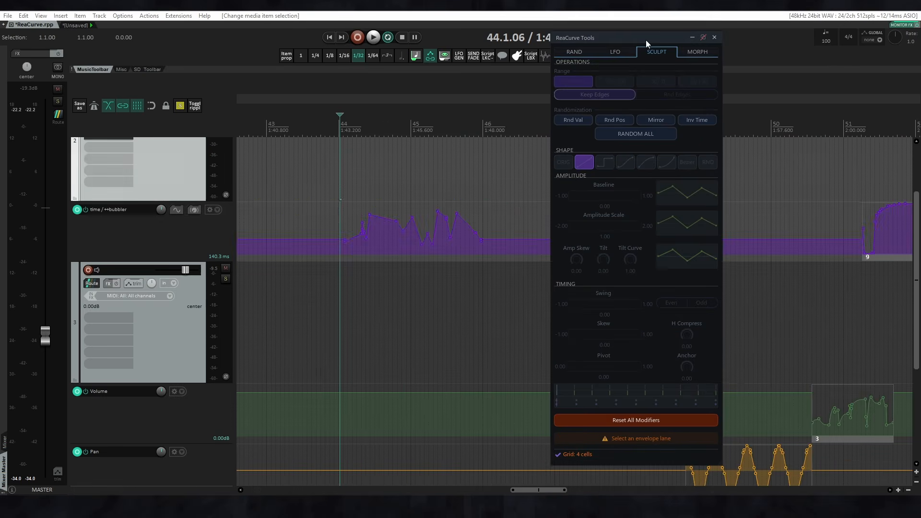
Open the Sculpt tools and select all points of the time / ++bubbler curve between measures 44 and 46.
{"action": "left_click_drag", "start_coordinate": [645, 39], "coordinate": [645, 46]}
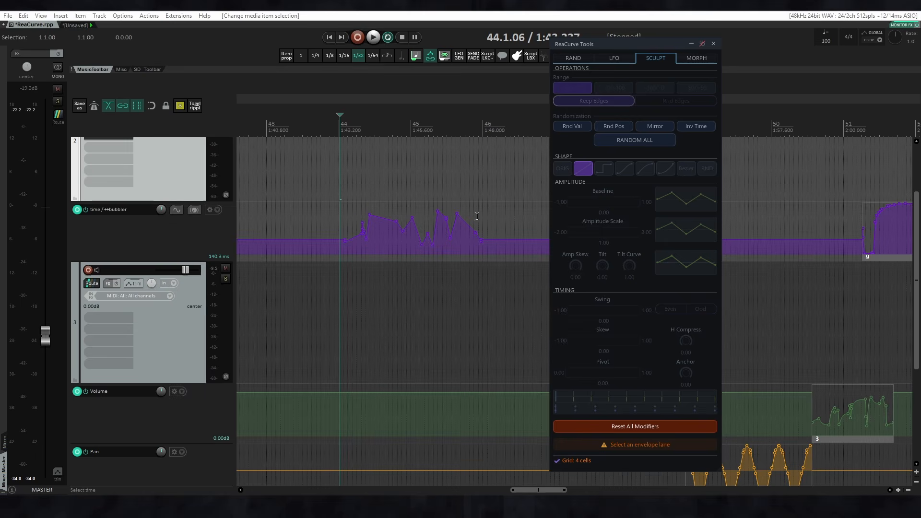
{"action": "left_click_drag", "start_coordinate": [319, 187], "coordinate": [504, 263]}
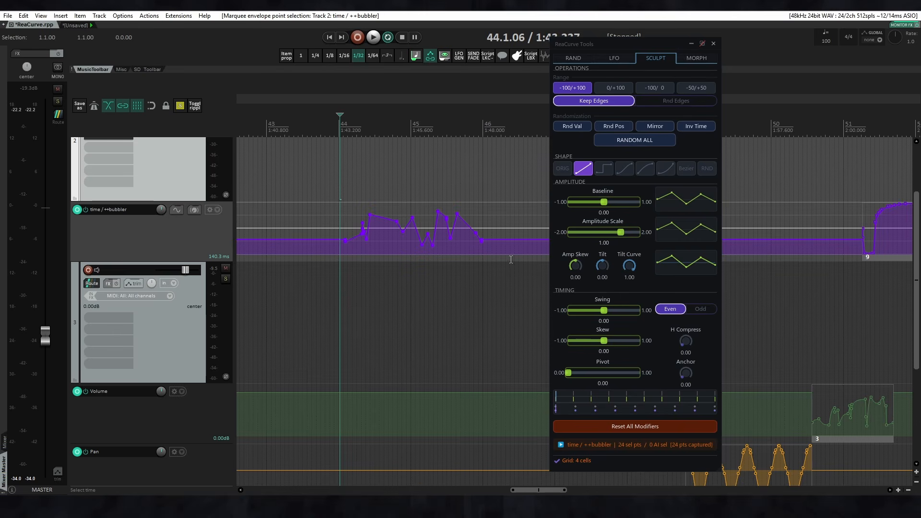
{"action": "scroll", "coordinate": [485, 234], "scroll_direction": "down", "scroll_amount": 3}
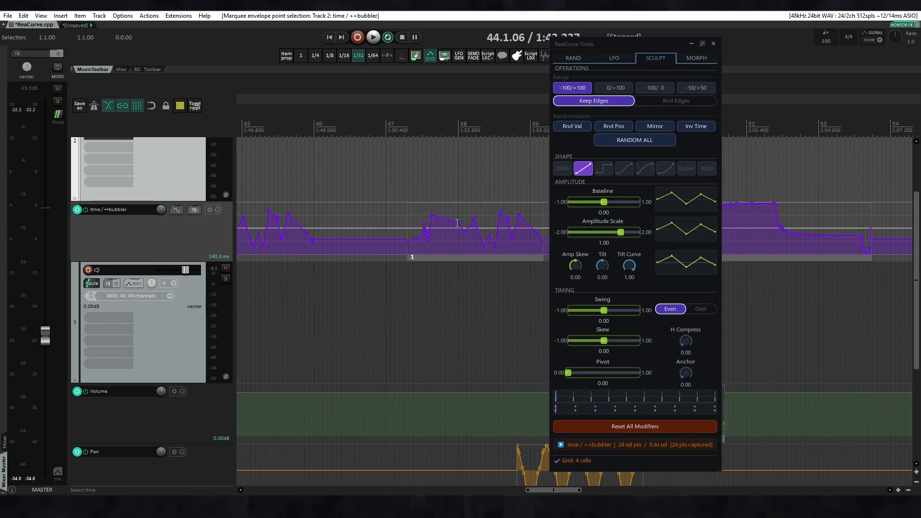
{"action": "left_click", "coordinate": [455, 260]}
{"action": "left_click_drag", "start_coordinate": [250, 191], "coordinate": [388, 267]}
{"action": "scroll", "coordinate": [288, 207], "scroll_direction": "up", "scroll_amount": 3}
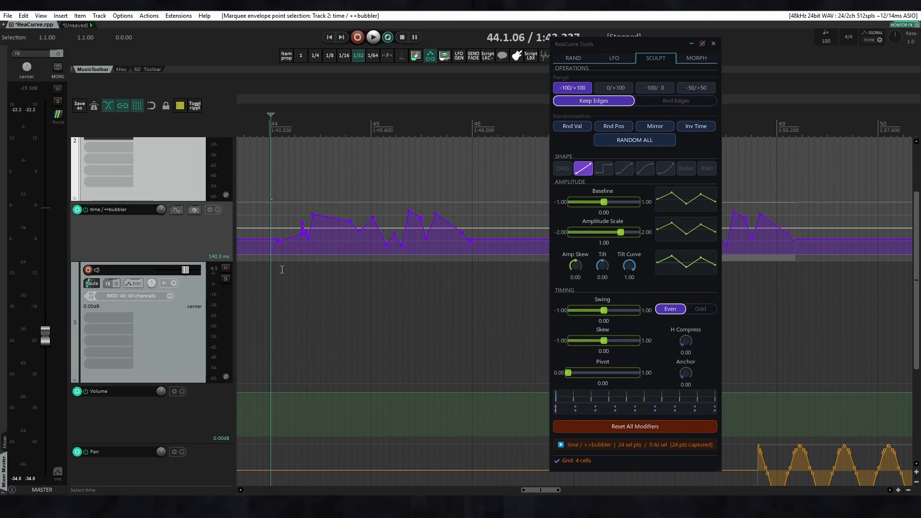
Try the 0/+100 and -100/0 ranges for the Sculpt operations and choose -50/+50.
{"action": "left_click", "coordinate": [624, 89]}
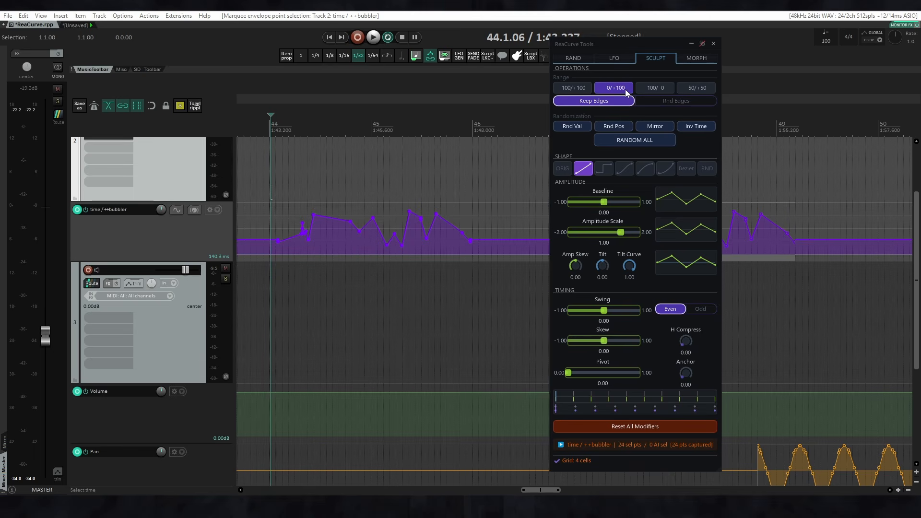
{"action": "left_click", "coordinate": [653, 91]}
{"action": "left_click", "coordinate": [704, 91]}
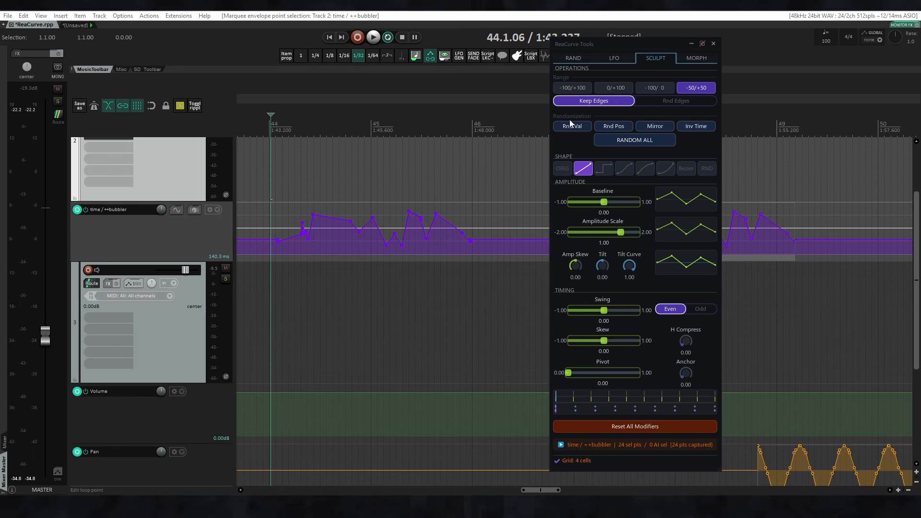
Set the Sculpt range to -100/+100 and randomize the values of the selected time / ++bubbler points four times with Keep Edges.
{"action": "left_click", "coordinate": [583, 91]}
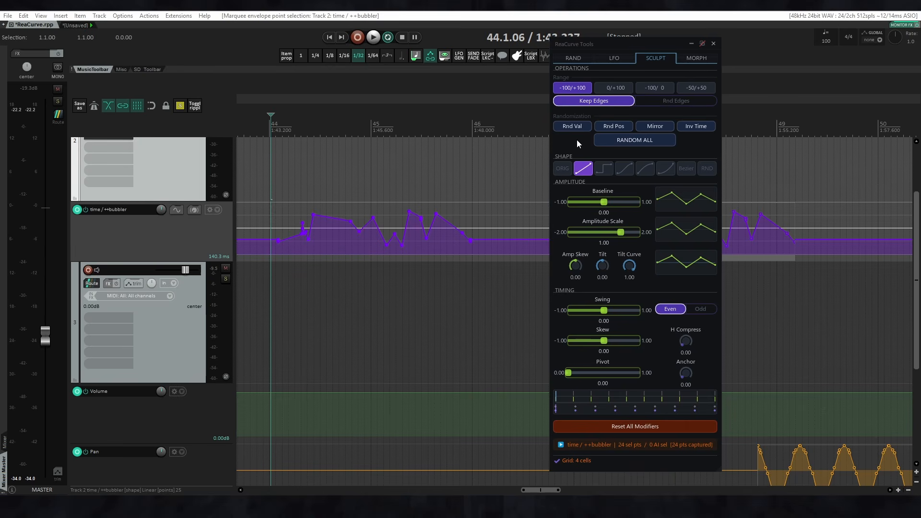
{"action": "left_click", "coordinate": [570, 127]}
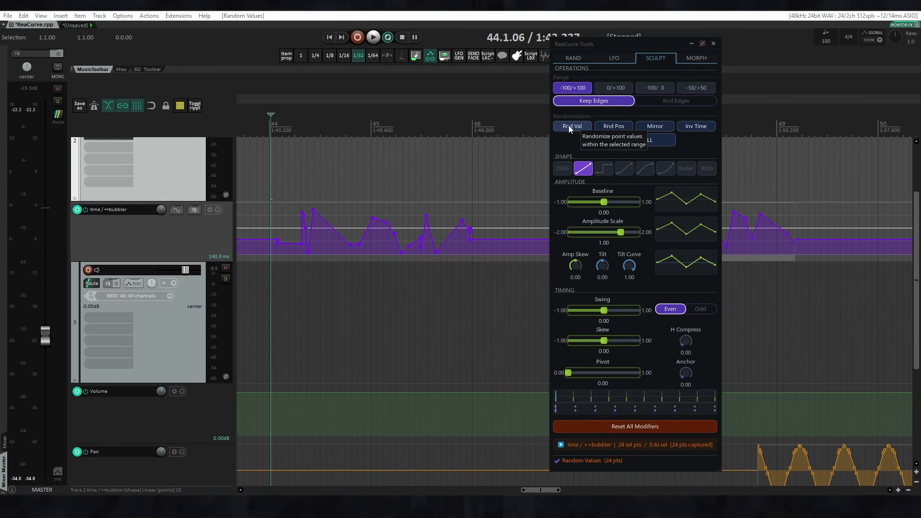
{"action": "left_click", "coordinate": [570, 127]}
{"action": "left_click", "coordinate": [570, 127]}
{"action": "left_click", "coordinate": [570, 127]}
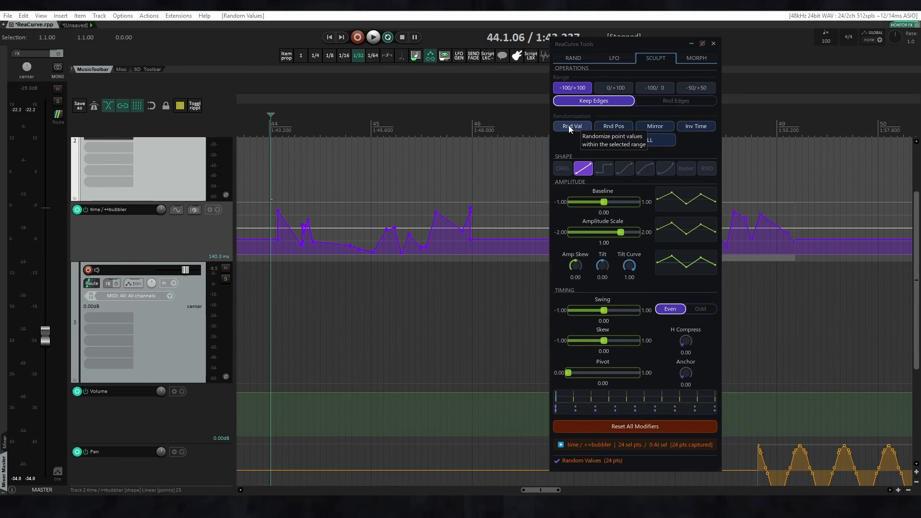
Switch the edge mode to Rnd Edges and randomize the selected points' values three times.
{"action": "left_click", "coordinate": [661, 100]}
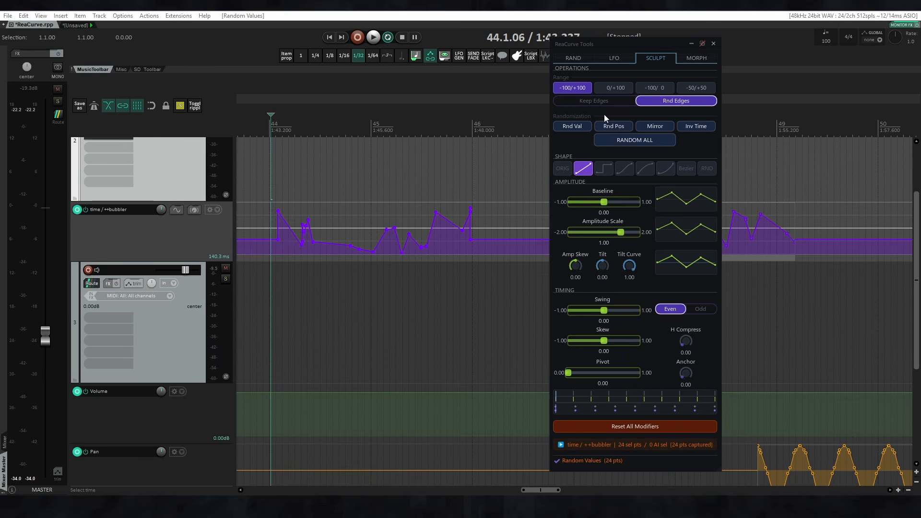
{"action": "left_click", "coordinate": [576, 127]}
{"action": "left_click", "coordinate": [577, 128]}
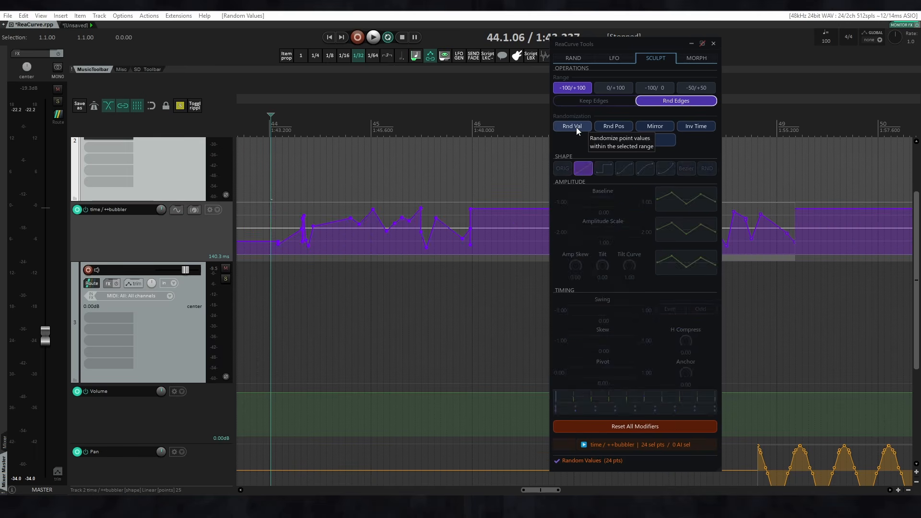
{"action": "left_click", "coordinate": [577, 127]}
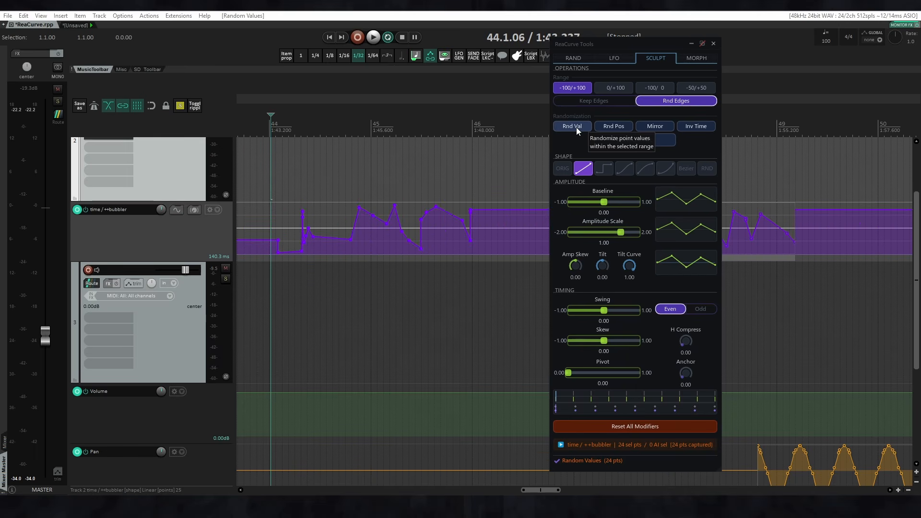
Switch back to Keep Edges and randomize the point values twice within the 0/+100 range.
{"action": "left_click", "coordinate": [594, 102]}
{"action": "left_click", "coordinate": [609, 88]}
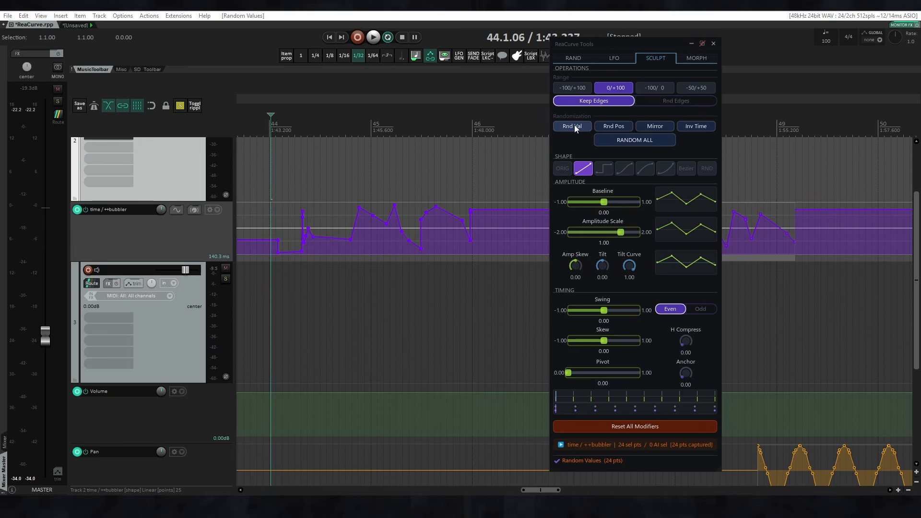
{"action": "left_click", "coordinate": [575, 128]}
{"action": "left_click", "coordinate": [574, 128]}
Randomize the point values twice within the -100/0 range and twice within the -50/+50 range.
{"action": "left_click", "coordinate": [642, 90]}
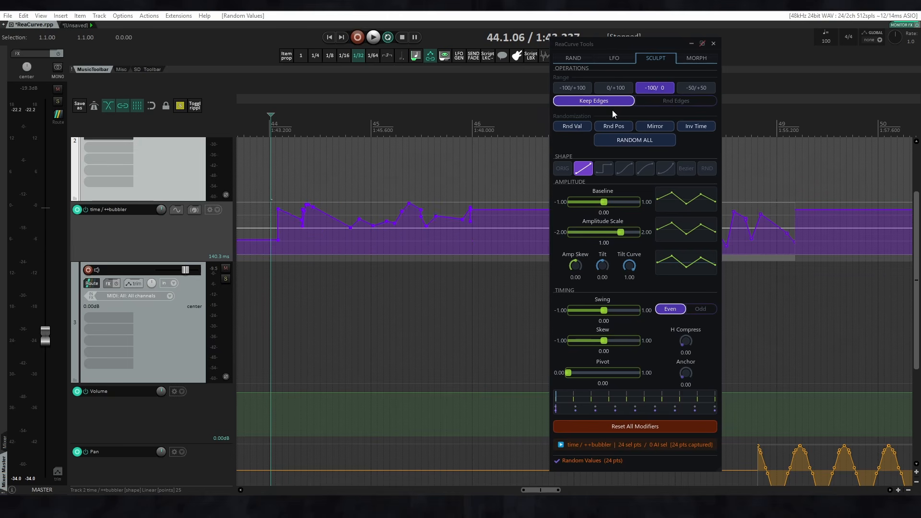
{"action": "left_click", "coordinate": [578, 126]}
{"action": "left_click", "coordinate": [577, 127]}
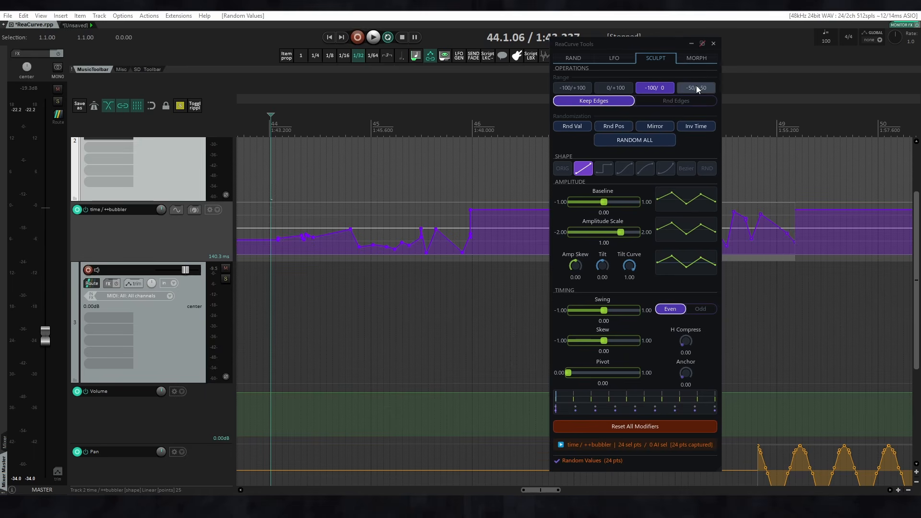
{"action": "left_click", "coordinate": [698, 88]}
{"action": "left_click", "coordinate": [578, 126]}
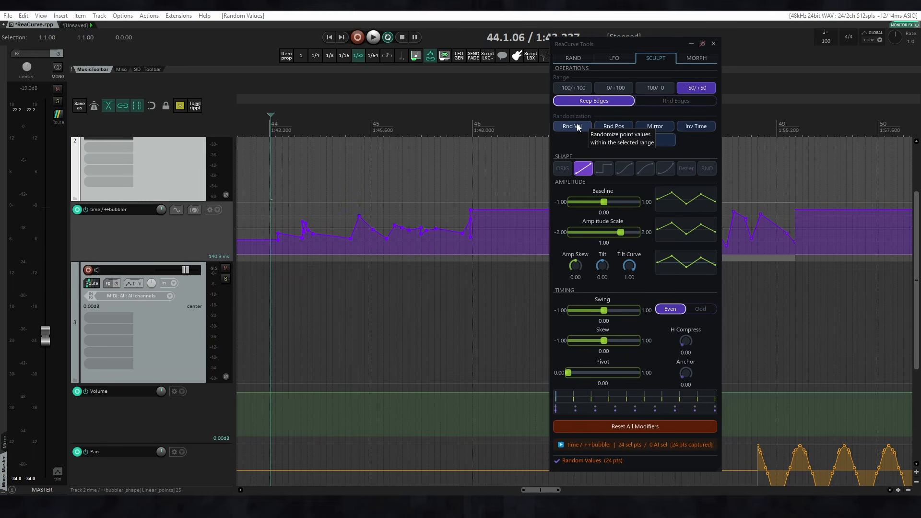
{"action": "left_click", "coordinate": [578, 126]}
Reselect the time / ++bubbler points between measures 44 and 46 and randomize their positions four times with the -100/+100 range.
{"action": "left_click", "coordinate": [573, 88]}
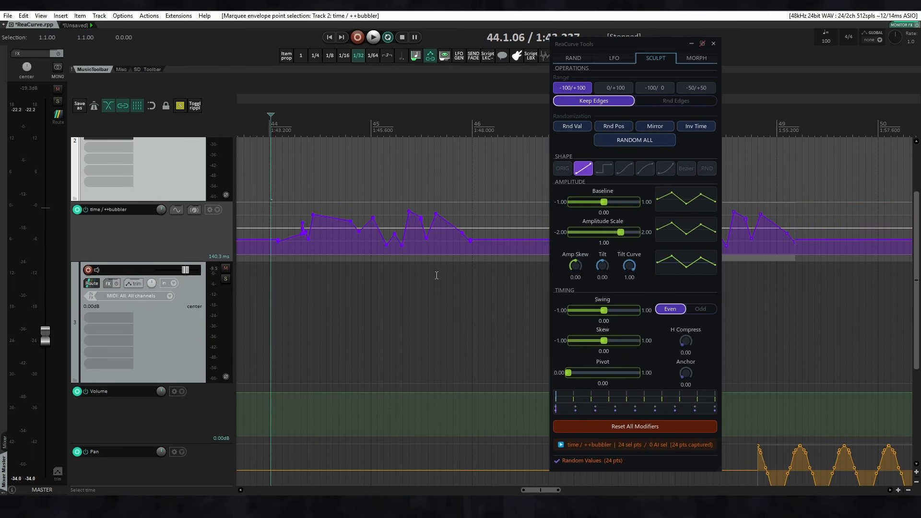
{"action": "left_click_drag", "start_coordinate": [264, 174], "coordinate": [491, 264]}
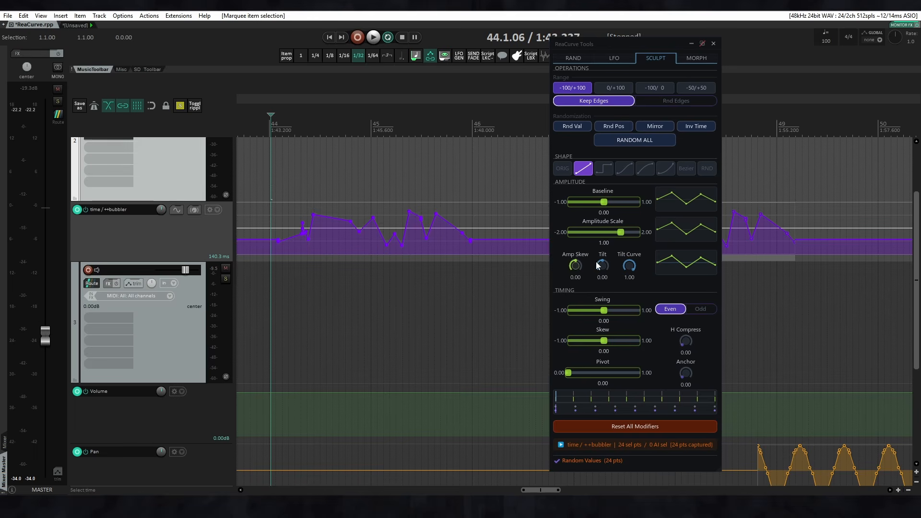
{"action": "left_click", "coordinate": [613, 126]}
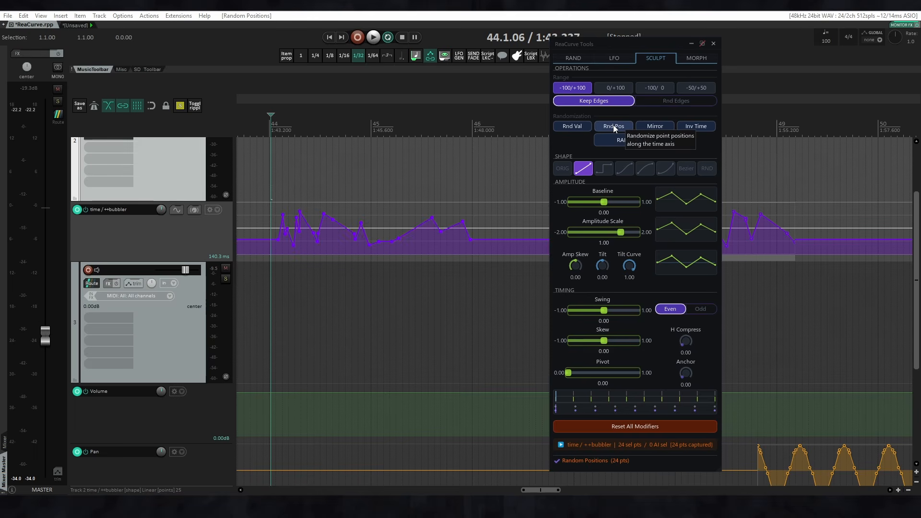
{"action": "left_click", "coordinate": [613, 126]}
{"action": "left_click", "coordinate": [613, 125]}
{"action": "left_click", "coordinate": [613, 126]}
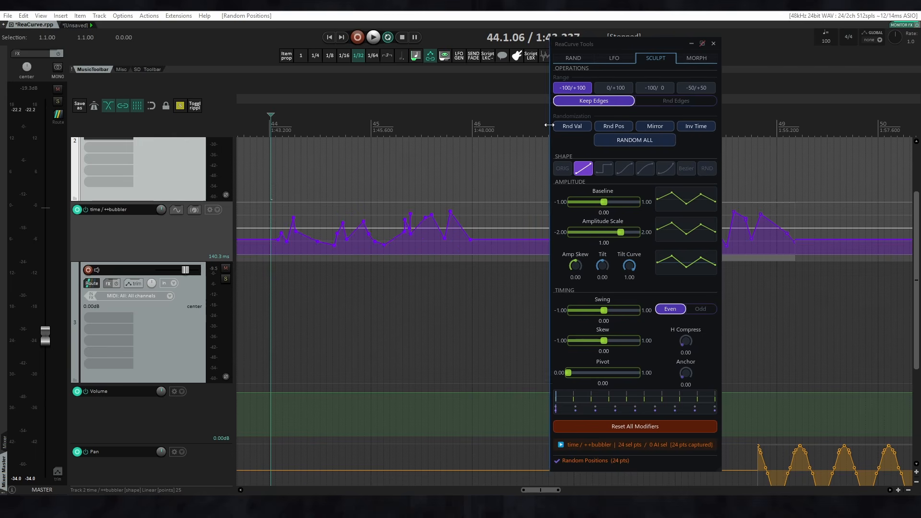
Switch to Rnd Edges and mirror the selected points' values vertically twice.
{"action": "left_click", "coordinate": [654, 101]}
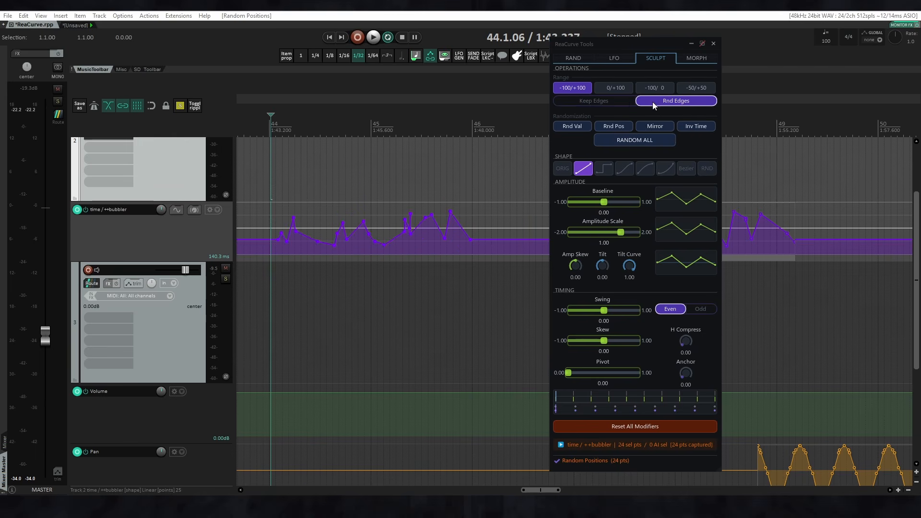
{"action": "left_click", "coordinate": [653, 128]}
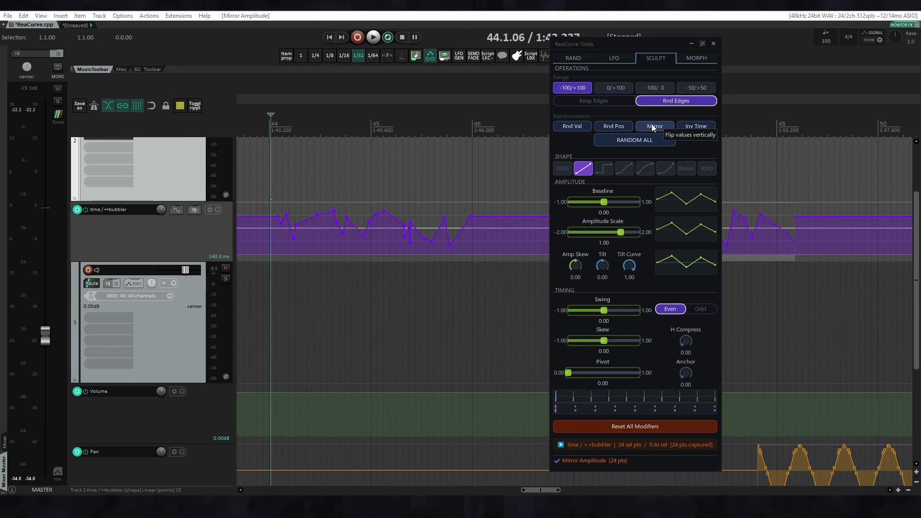
{"action": "left_click", "coordinate": [653, 128]}
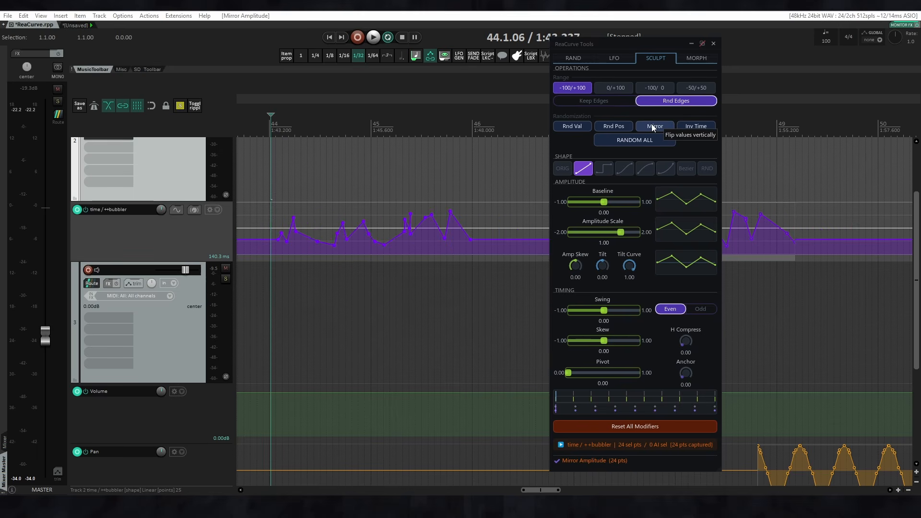
Switch to Keep Edges and invert the time order of the selected points twice.
{"action": "left_click", "coordinate": [609, 101]}
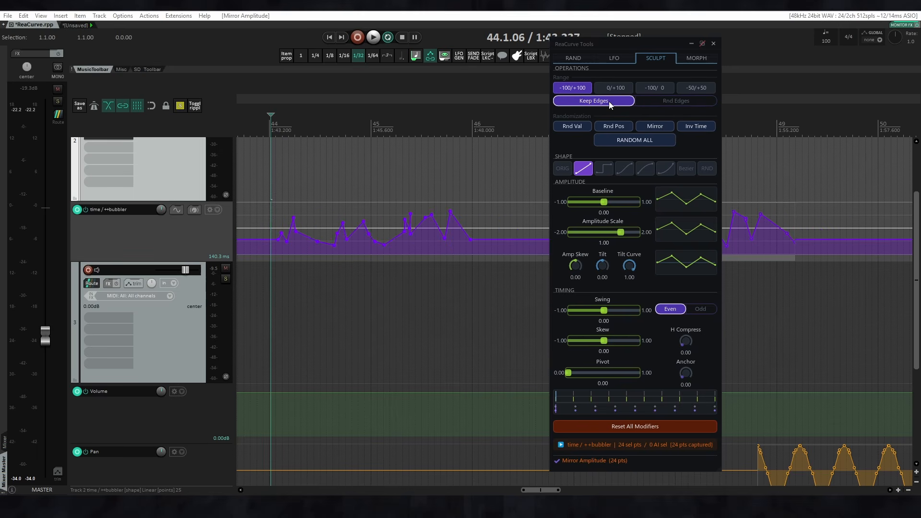
{"action": "left_click", "coordinate": [692, 127]}
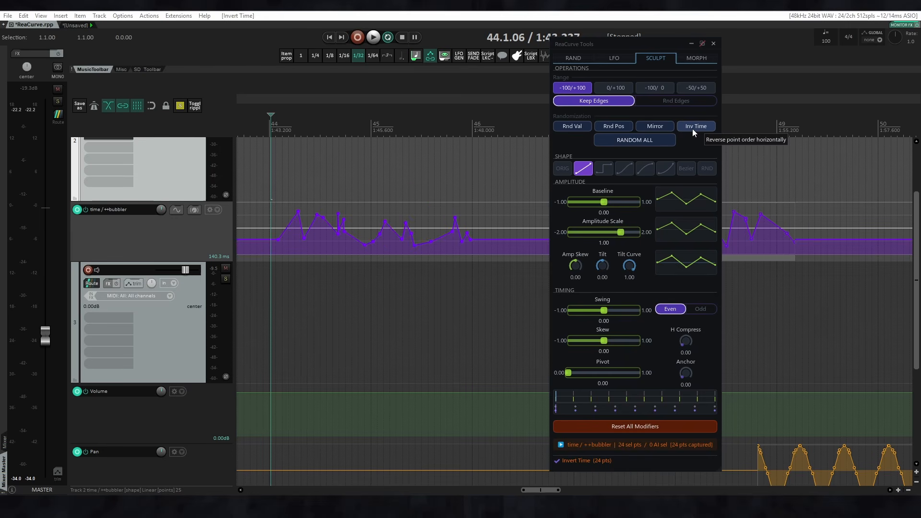
{"action": "left_click", "coordinate": [693, 128]}
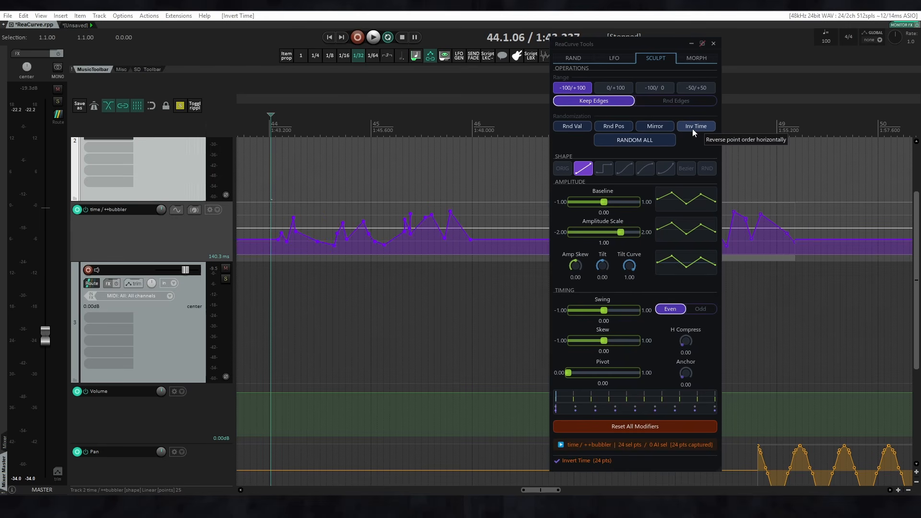
Randomize the positions, values and shapes of the selected points together three times with Random All.
{"action": "left_click", "coordinate": [631, 140]}
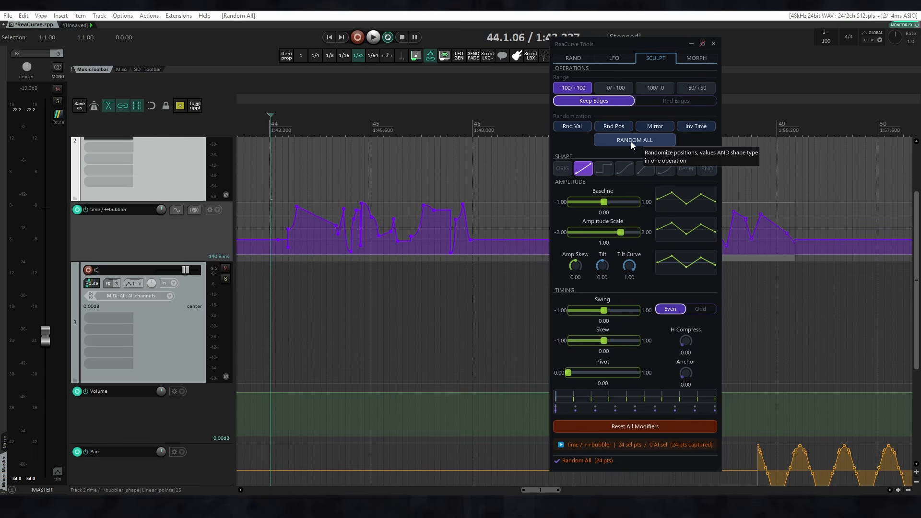
{"action": "left_click", "coordinate": [631, 141]}
{"action": "left_click", "coordinate": [632, 141]}
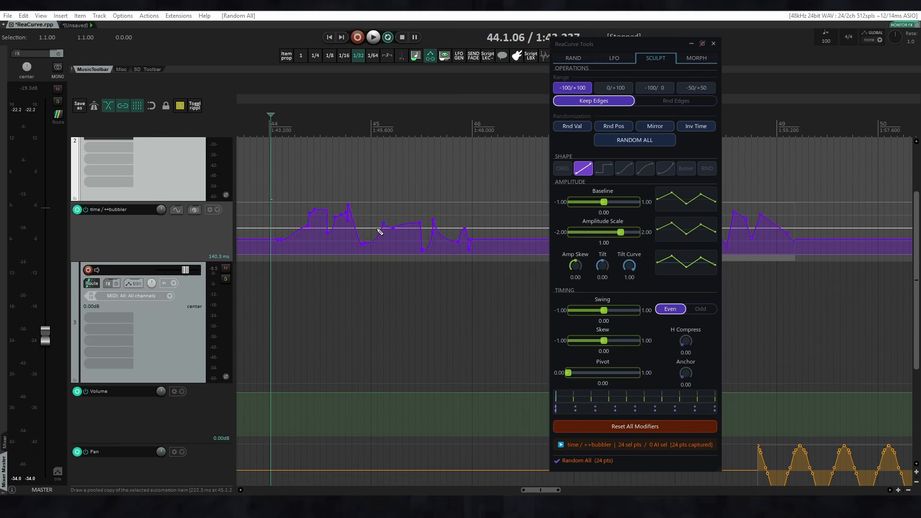
Include automation items 1 and 9 of time / ++bubbler in the selection and apply Random All twice.
{"action": "scroll", "coordinate": [380, 233], "scroll_direction": "down", "scroll_amount": 5}
{"action": "left_click_drag", "start_coordinate": [380, 242], "coordinate": [456, 323]}
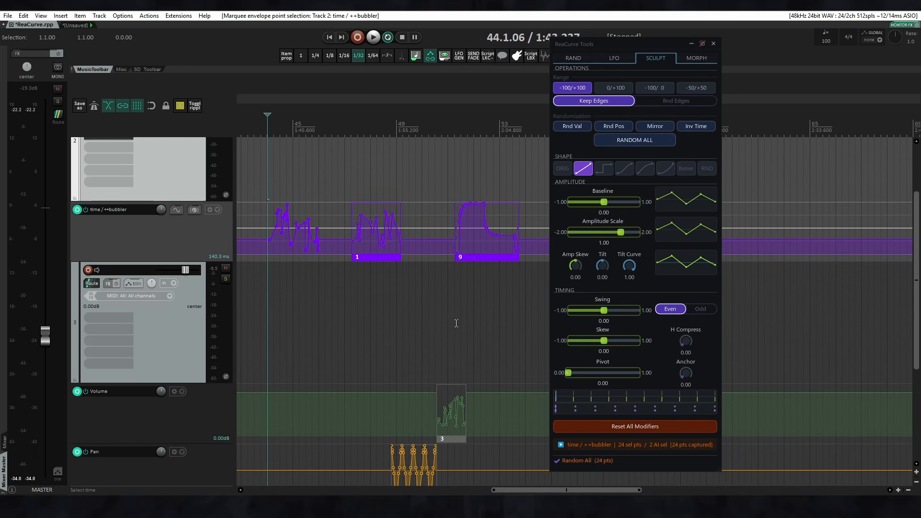
{"action": "left_click", "coordinate": [621, 144]}
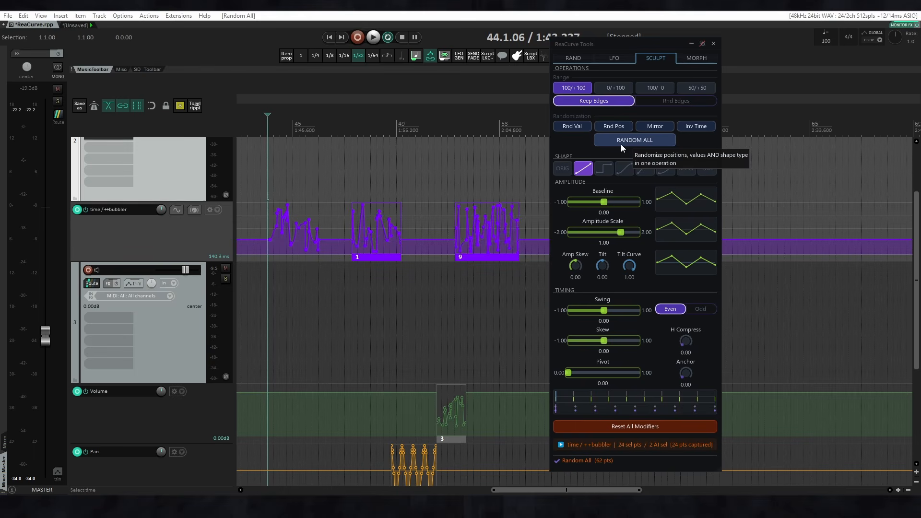
{"action": "left_click", "coordinate": [621, 144]}
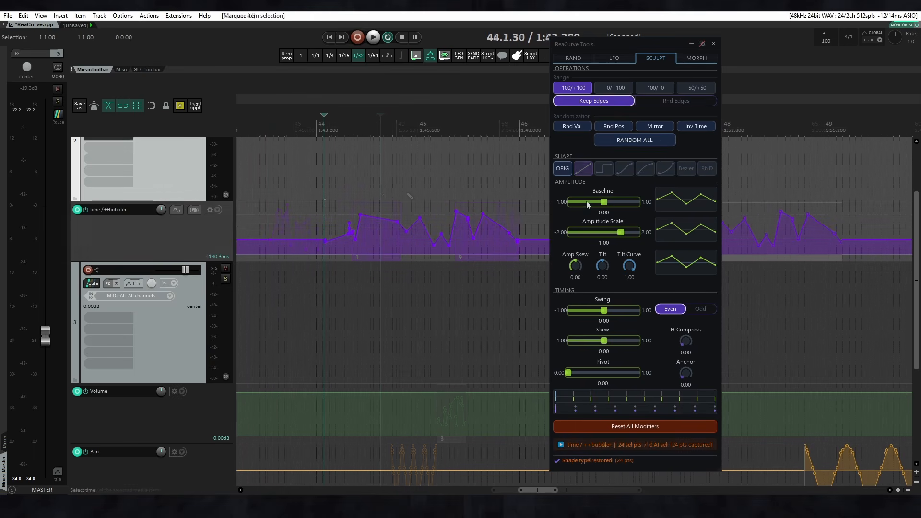
Try the linear, square and three curved shapes one after another on the selected points between measures 44 and 46.
{"action": "left_click", "coordinate": [588, 171]}
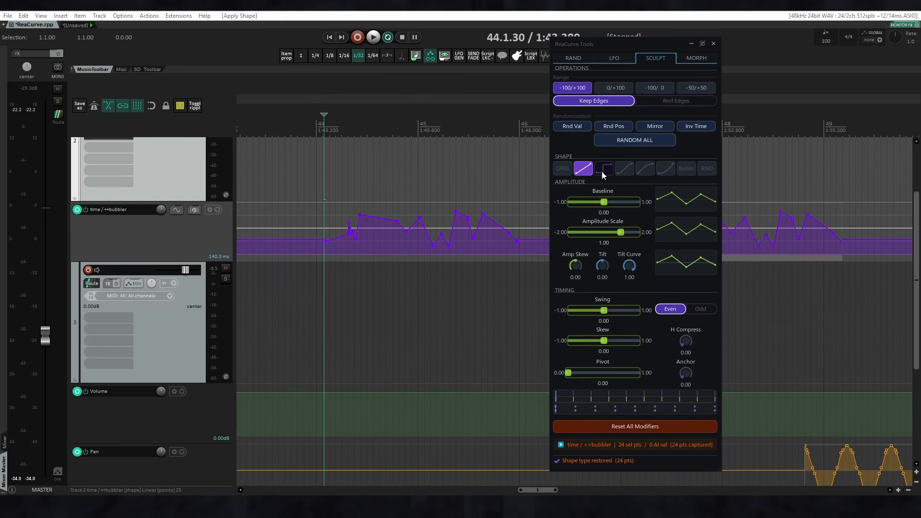
{"action": "left_click", "coordinate": [603, 172]}
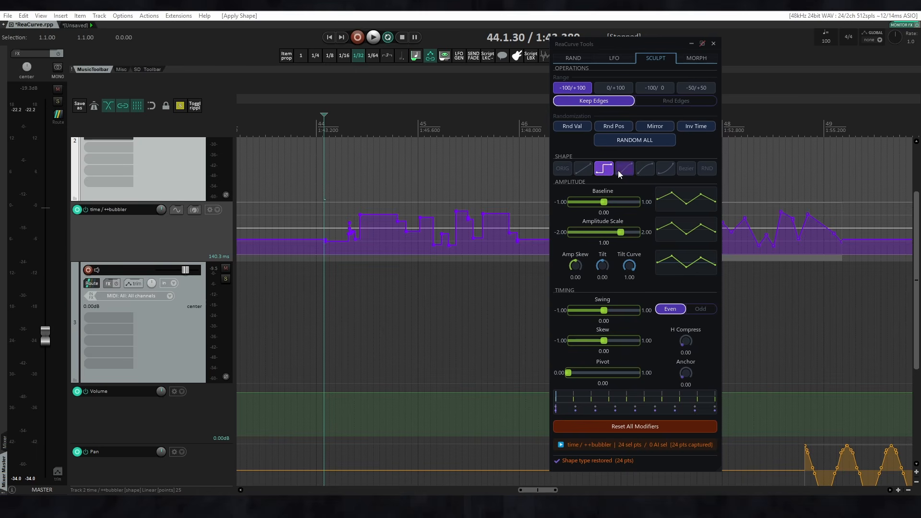
{"action": "left_click", "coordinate": [622, 170]}
{"action": "left_click", "coordinate": [646, 172]}
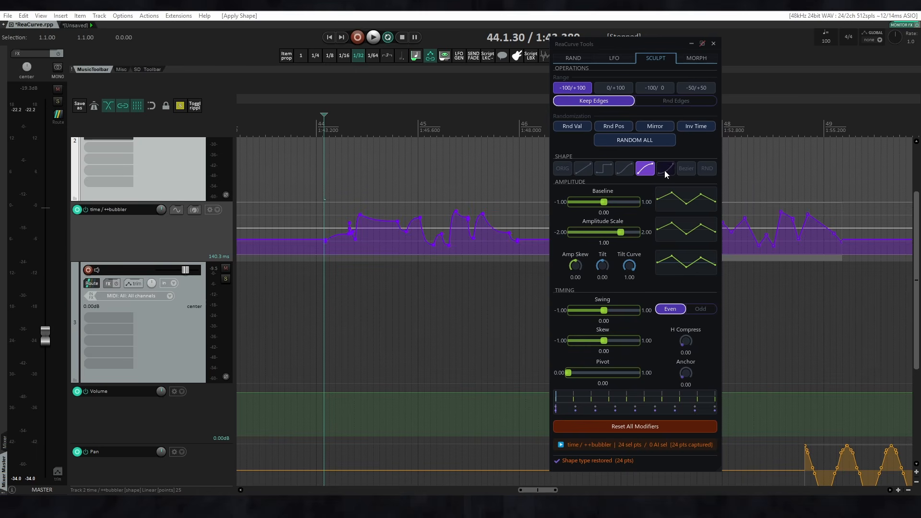
{"action": "left_click", "coordinate": [665, 173]}
Try the Bezier shape with a tension of 0.18, reset the tension to 0.00 and return to the linear shape.
{"action": "left_click", "coordinate": [679, 171]}
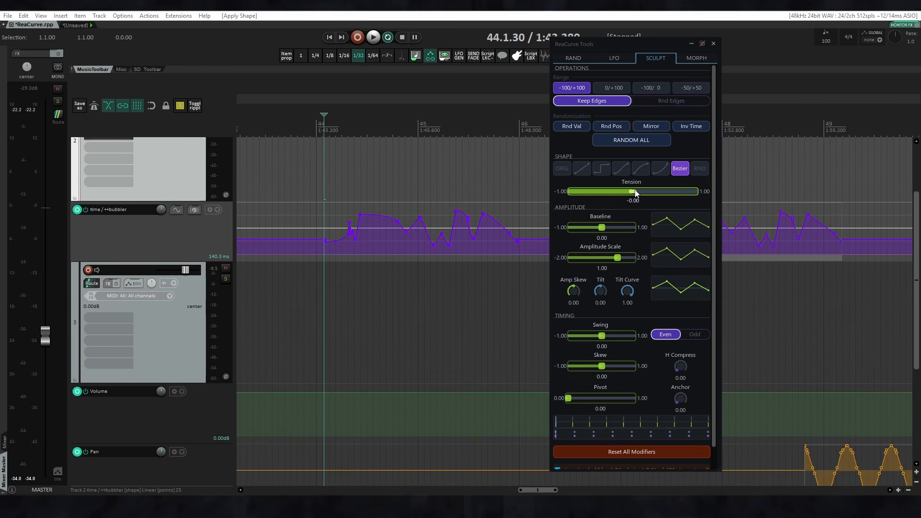
{"action": "mouse_move", "coordinate": [636, 193]}
{"action": "left_mouse_down"}
{"action": "mouse_move", "coordinate": [682, 192]}
{"action": "mouse_move", "coordinate": [590, 192]}
{"action": "mouse_move", "coordinate": [646, 194]}
{"action": "left_mouse_up"}
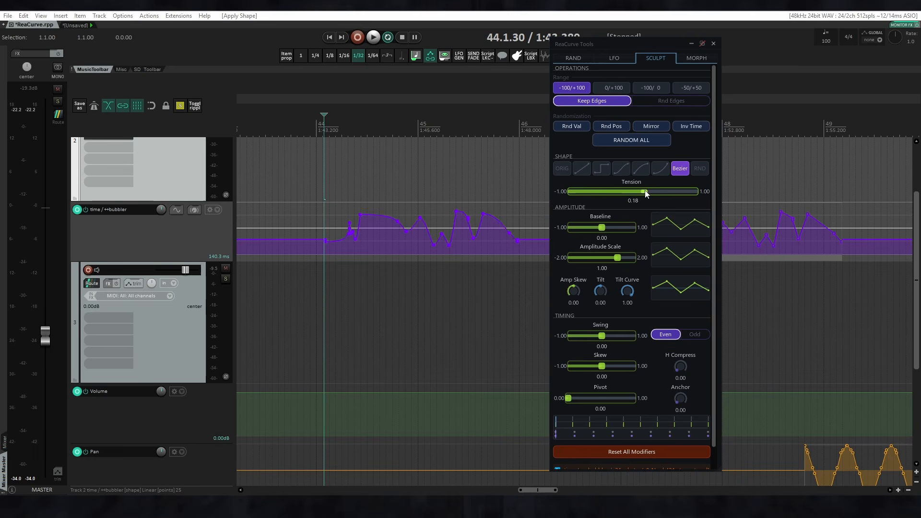
{"action": "double_click", "coordinate": [644, 191]}
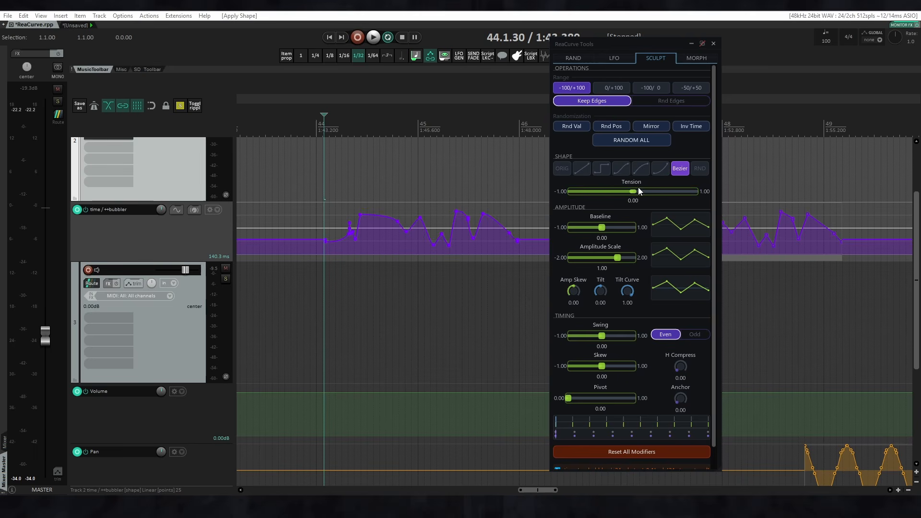
{"action": "left_click", "coordinate": [584, 169]}
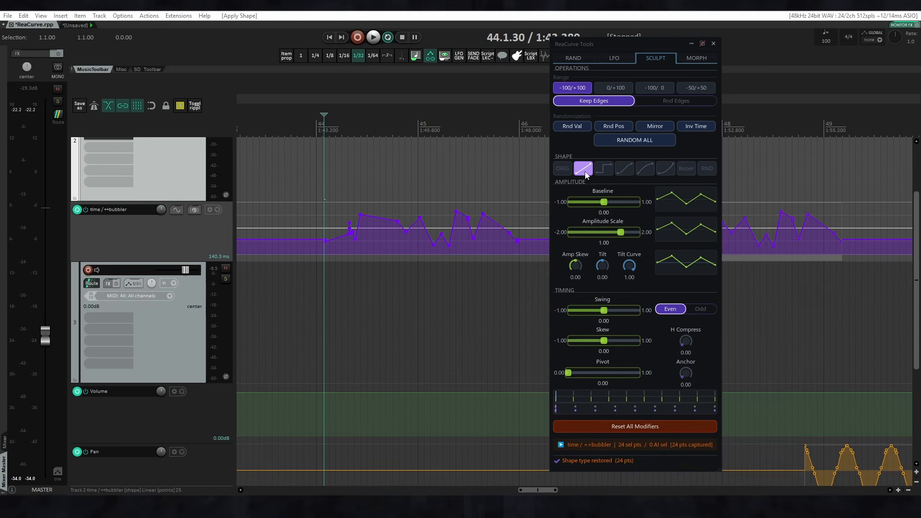
Randomize the shape of the selected points four times and restore their original shape.
{"action": "left_click", "coordinate": [708, 174]}
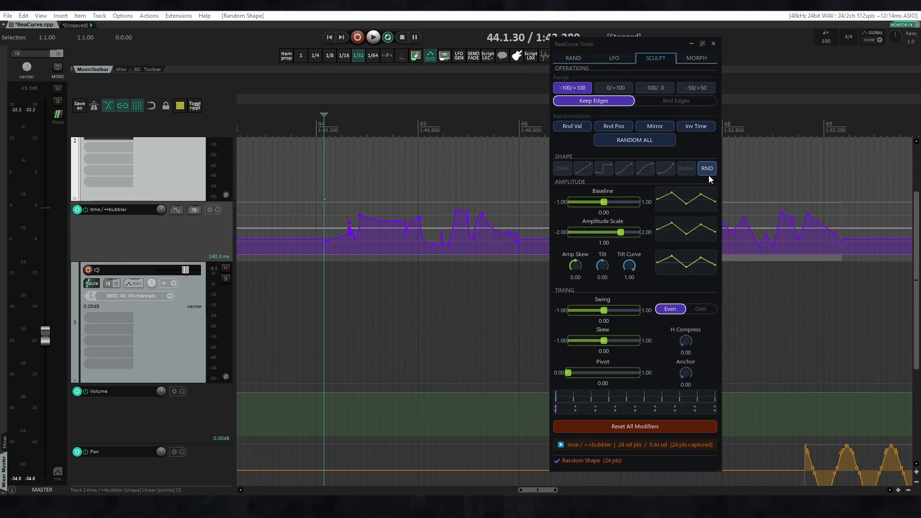
{"action": "left_click", "coordinate": [710, 175]}
{"action": "left_click", "coordinate": [709, 174]}
{"action": "left_click", "coordinate": [709, 175]}
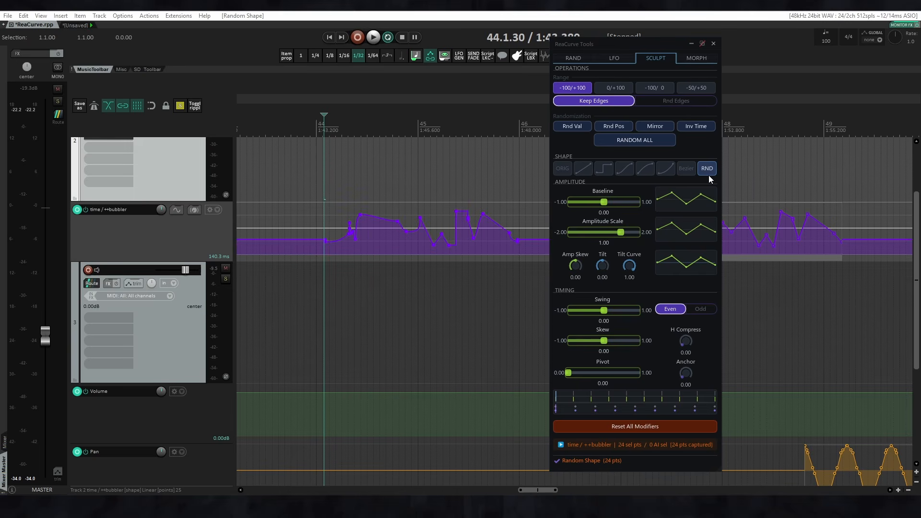
{"action": "left_click", "coordinate": [562, 171]}
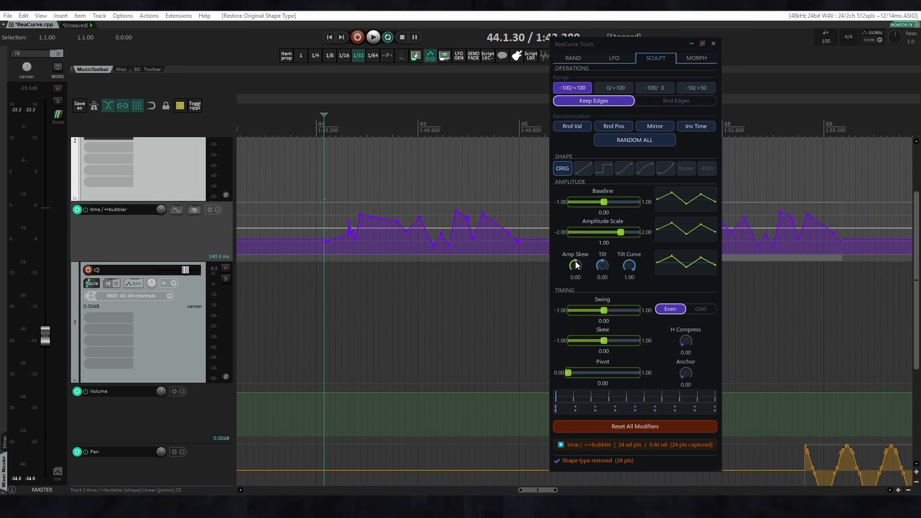
Select automation items 1 and 9 on the time / ++bubbler envelope.
{"action": "scroll", "coordinate": [381, 212], "scroll_direction": "right", "scroll_amount": 4}
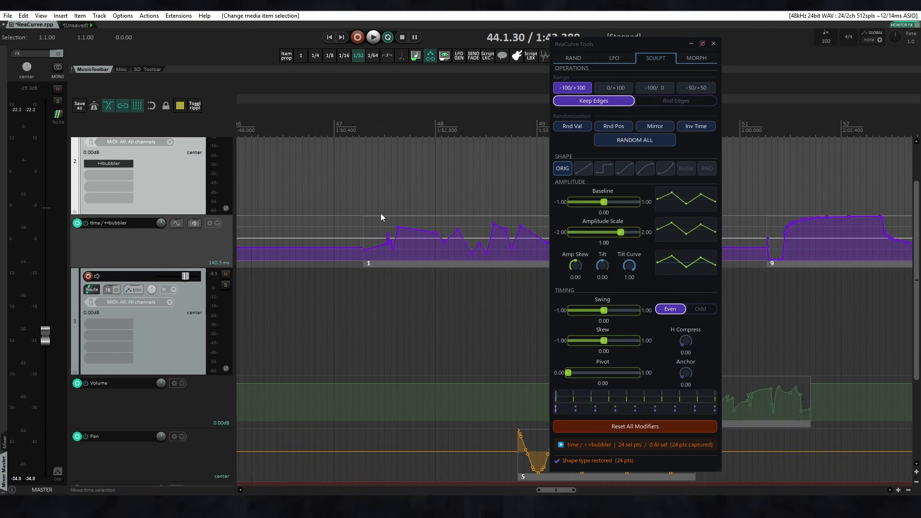
{"action": "scroll", "coordinate": [380, 212], "scroll_direction": "down", "scroll_amount": 2}
{"action": "left_click_drag", "start_coordinate": [310, 253], "coordinate": [433, 265]}
{"action": "scroll", "coordinate": [466, 251], "scroll_direction": "down", "scroll_amount": 2}
{"action": "left_click_drag", "start_coordinate": [343, 251], "coordinate": [466, 279]}
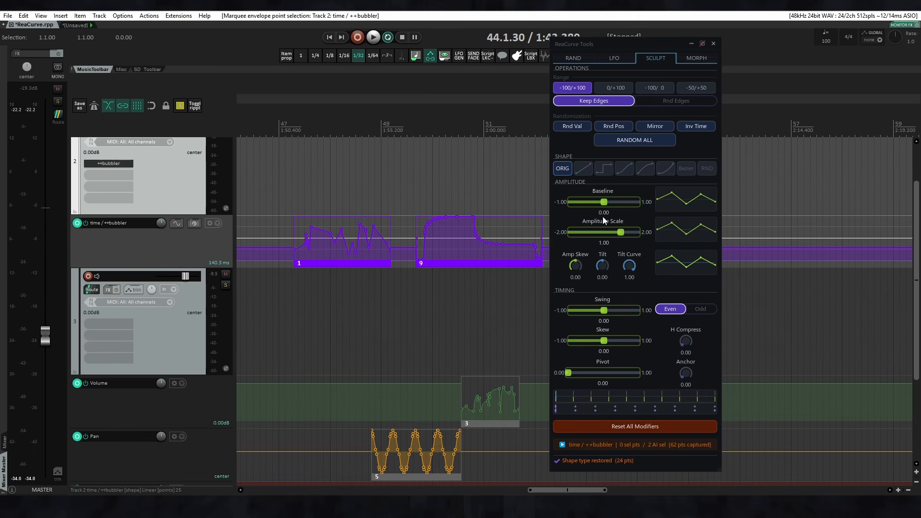
Try out the baseline, amplitude scale and amp skew on the selected automation items, resetting each to its default.
{"action": "left_click_drag", "start_coordinate": [605, 205], "coordinate": [612, 235]}
{"action": "double_click", "coordinate": [611, 234]}
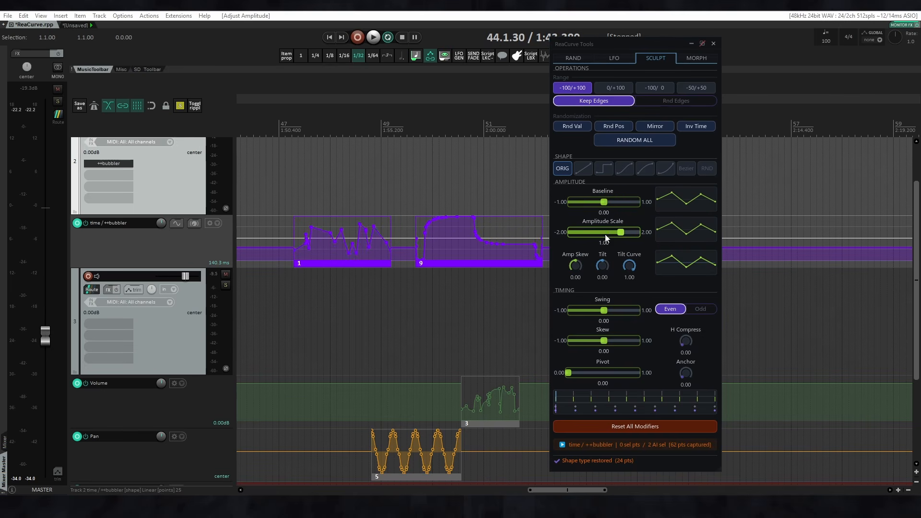
{"action": "left_click_drag", "start_coordinate": [576, 272], "coordinate": [620, 327]}
{"action": "double_click", "coordinate": [576, 265]}
Try a tilt of -1.00 with a tilt curve of -1.00 on the selected automation items and reset both.
{"action": "left_click_drag", "start_coordinate": [603, 266], "coordinate": [600, 315]}
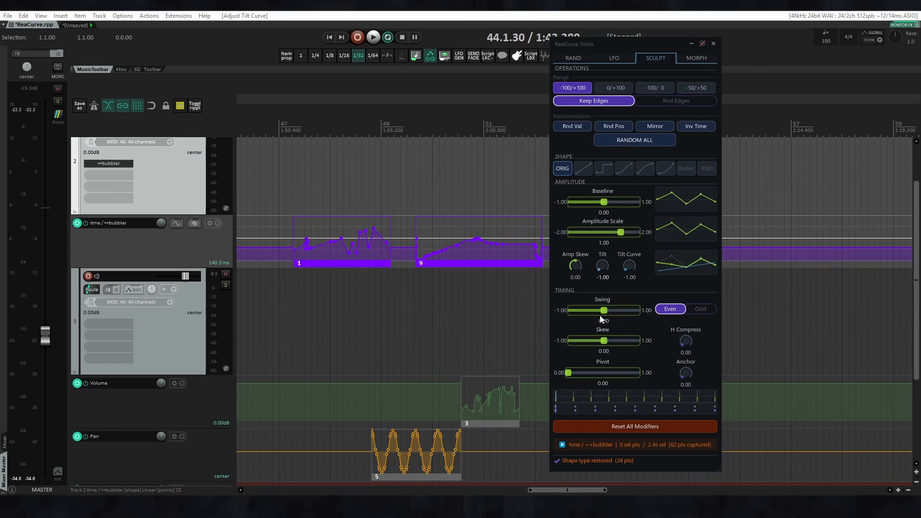
{"action": "mouse_move", "coordinate": [623, 266]}
{"action": "left_mouse_down"}
{"action": "mouse_move", "coordinate": [635, 200]}
{"action": "mouse_move", "coordinate": [632, 266]}
{"action": "left_mouse_up"}
{"action": "double_click", "coordinate": [606, 265]}
{"action": "left_click", "coordinate": [575, 267]}
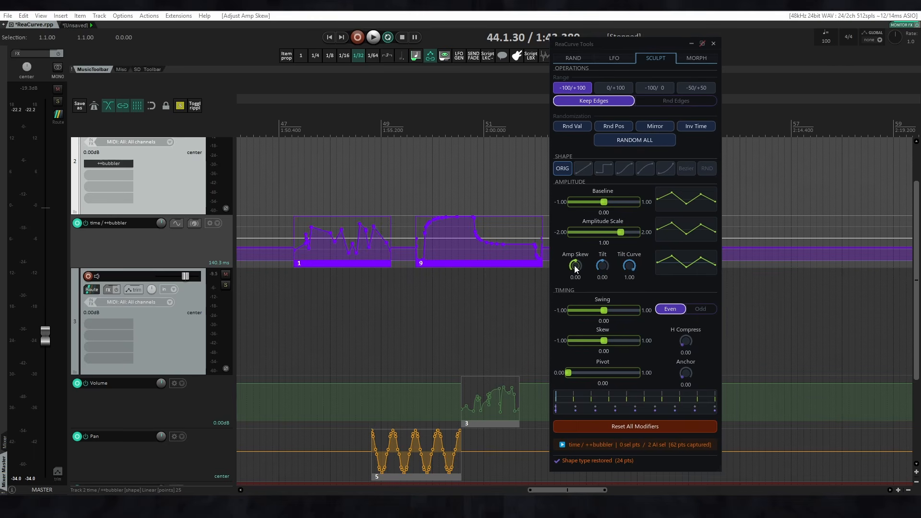
Try a swing of -0.50 on the even points of automation item 1 and reset it to 0.00.
{"action": "scroll", "coordinate": [316, 219], "scroll_direction": "up", "scroll_amount": 10}
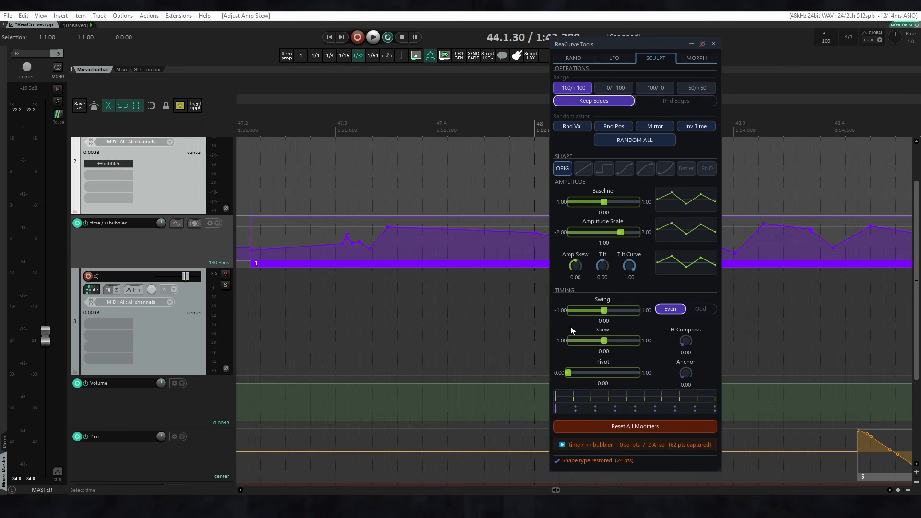
{"action": "left_click_drag", "start_coordinate": [605, 311], "coordinate": [585, 313]}
{"action": "double_click", "coordinate": [585, 311]}
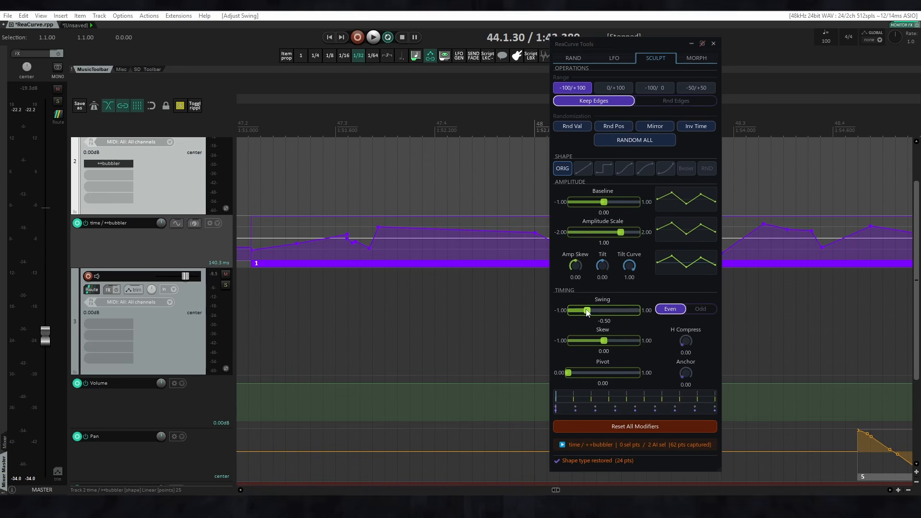
Switch the swing to odd points, try adjusting it and reset it to 0.00.
{"action": "left_click", "coordinate": [697, 312]}
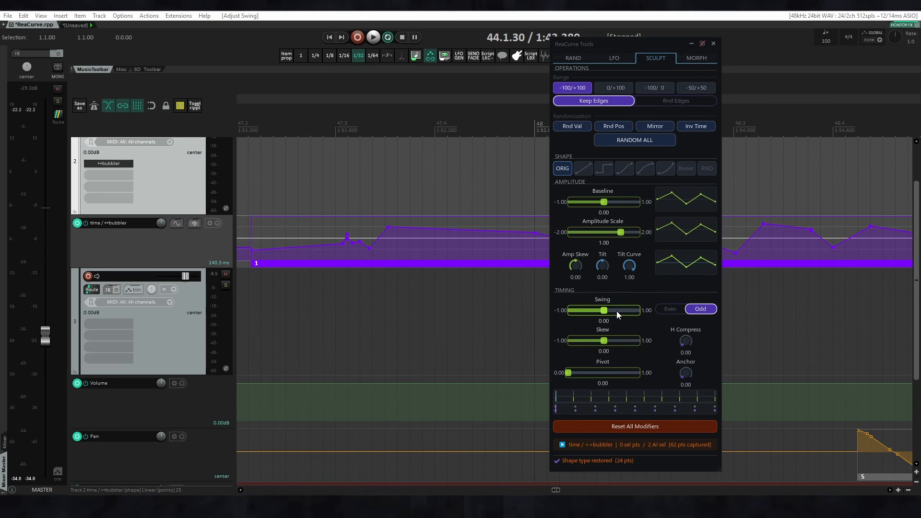
{"action": "mouse_move", "coordinate": [604, 311]}
{"action": "left_mouse_down"}
{"action": "mouse_move", "coordinate": [640, 313]}
{"action": "mouse_move", "coordinate": [561, 311]}
{"action": "mouse_move", "coordinate": [604, 313]}
{"action": "left_mouse_up"}
{"action": "double_click", "coordinate": [605, 313]}
Try a timing skew of 0.58 on automation items 1 and 9, test the pivot, and reset both to 0.00.
{"action": "scroll", "coordinate": [374, 268], "scroll_direction": "down", "scroll_amount": 3}
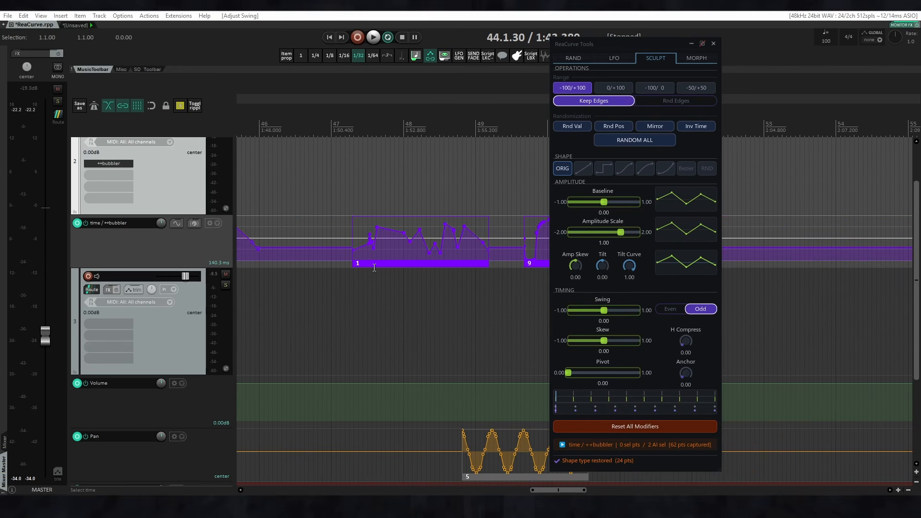
{"action": "scroll", "coordinate": [375, 269], "scroll_direction": "down", "scroll_amount": 4}
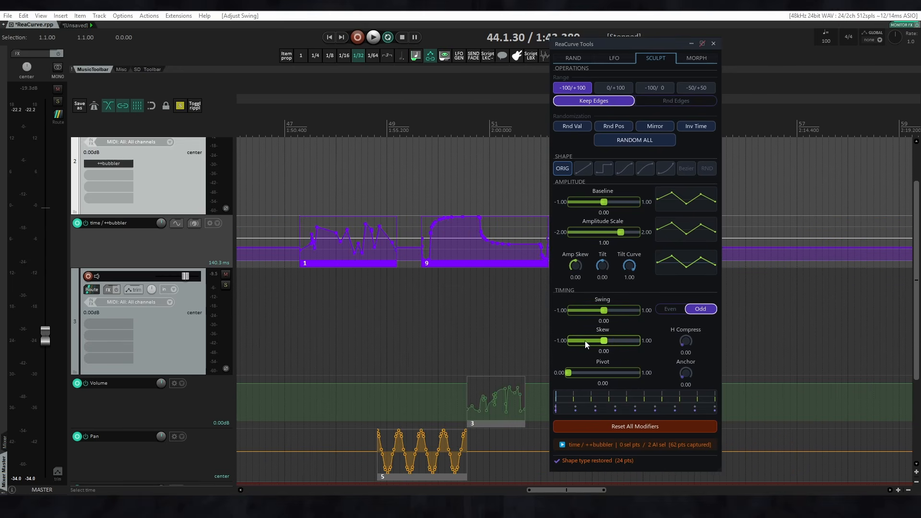
{"action": "left_click_drag", "start_coordinate": [605, 344], "coordinate": [624, 341]}
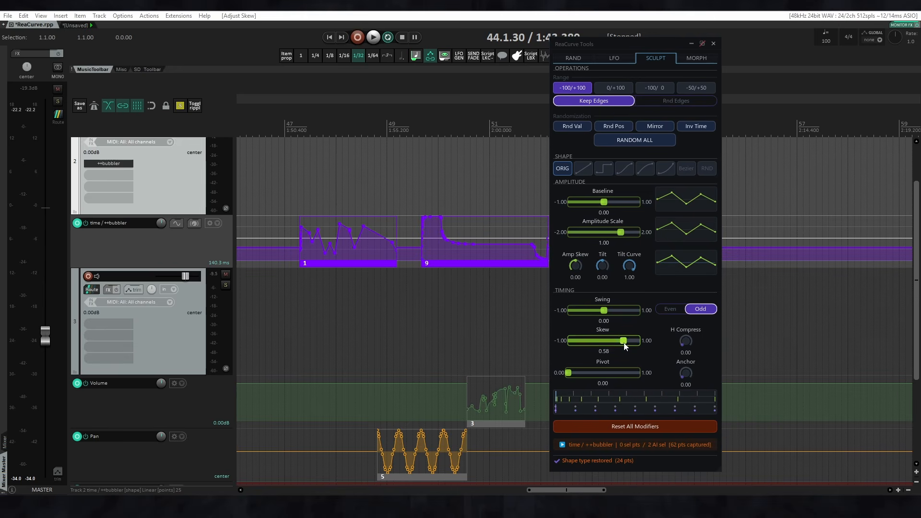
{"action": "mouse_move", "coordinate": [568, 373]}
{"action": "left_mouse_down"}
{"action": "mouse_move", "coordinate": [643, 378]}
{"action": "mouse_move", "coordinate": [567, 374]}
{"action": "left_mouse_up"}
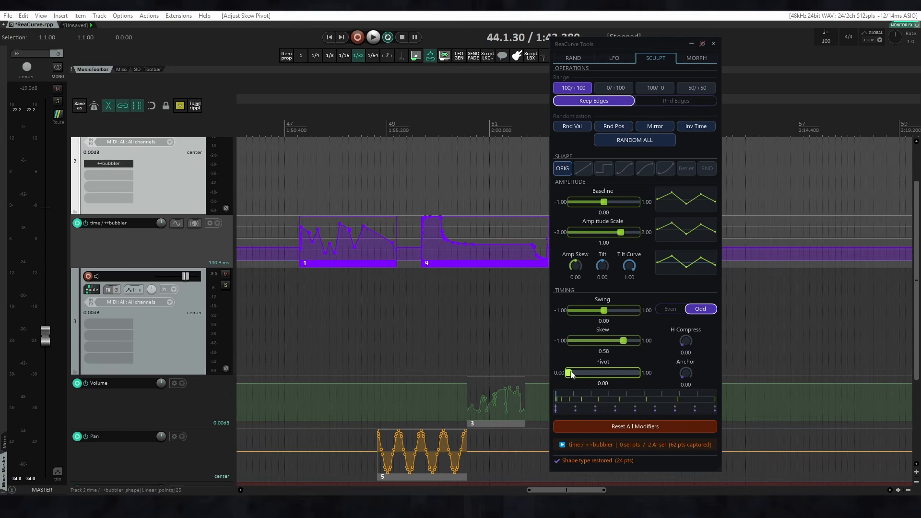
{"action": "left_click_drag", "start_coordinate": [623, 342], "coordinate": [605, 344]}
{"action": "double_click", "coordinate": [606, 344]}
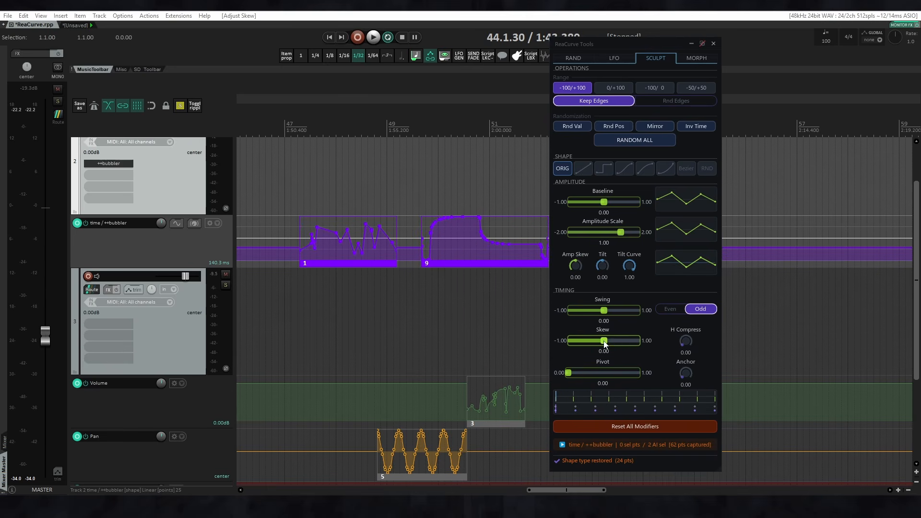
Try a horizontal compression of 0.61 with different anchor positions and reset both to 0.00.
{"action": "left_click_drag", "start_coordinate": [686, 346], "coordinate": [676, 364]}
{"action": "double_click", "coordinate": [686, 372]}
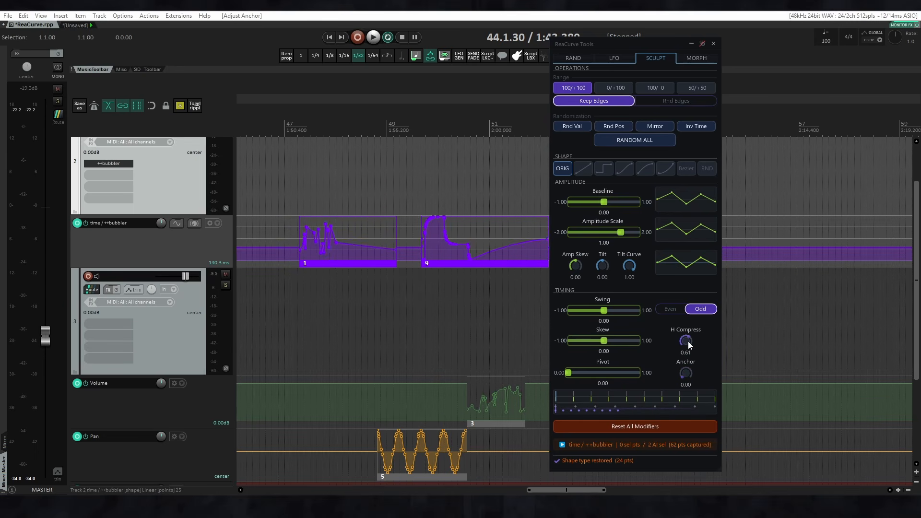
{"action": "double_click", "coordinate": [689, 342]}
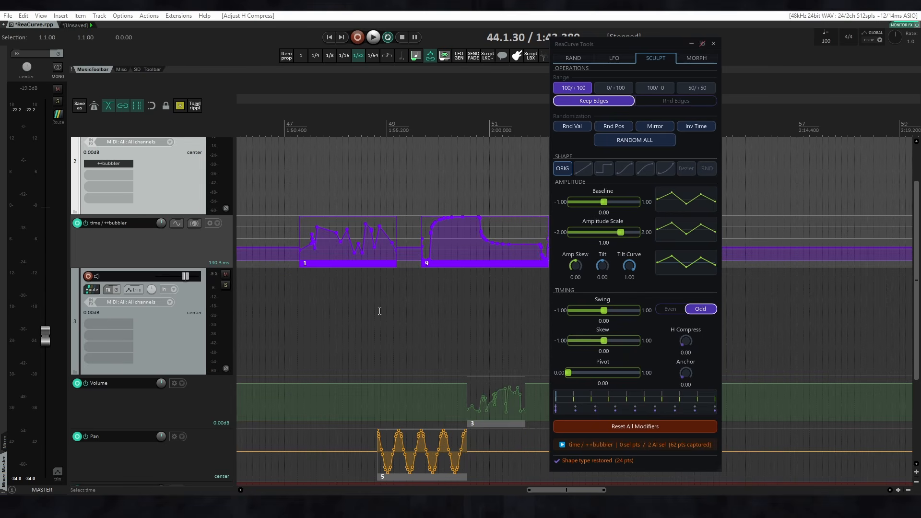
Combine swing 0.42, skew -0.54, amplitude scale -0.79 and baseline 0.55 on the selected automation items, and reset all modifiers.
{"action": "scroll", "coordinate": [408, 311], "scroll_direction": "down", "scroll_amount": 4}
{"action": "left_click", "coordinate": [619, 311]}
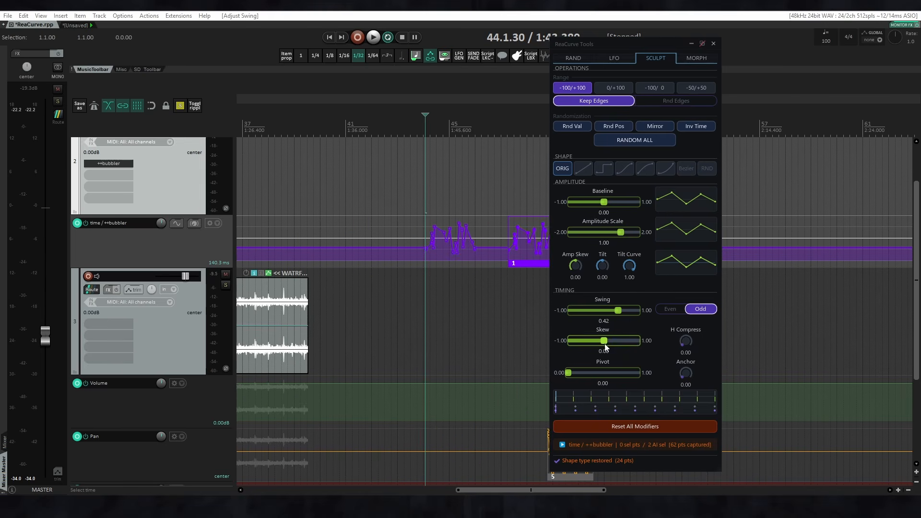
{"action": "left_click_drag", "start_coordinate": [605, 343], "coordinate": [586, 341]}
{"action": "left_click_drag", "start_coordinate": [607, 234], "coordinate": [626, 204]}
{"action": "scroll", "coordinate": [422, 308], "scroll_direction": "right", "scroll_amount": 4}
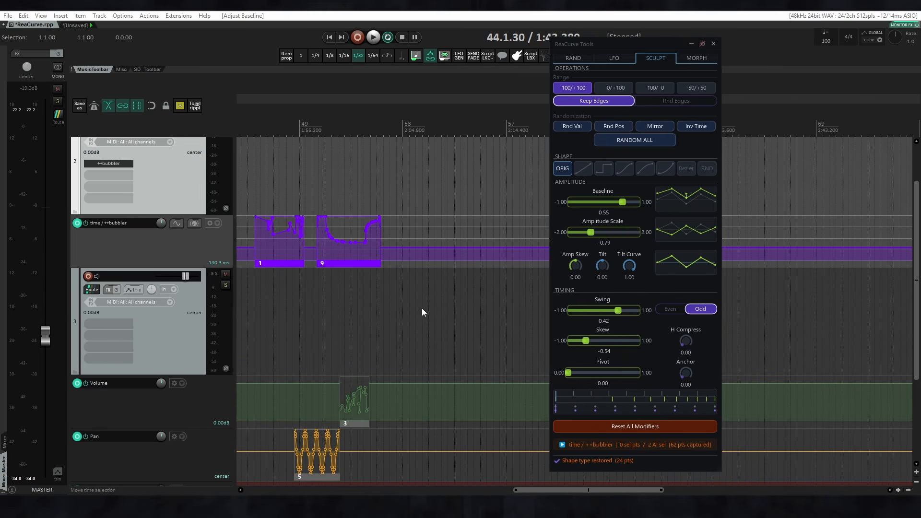
{"action": "left_click", "coordinate": [611, 428]}
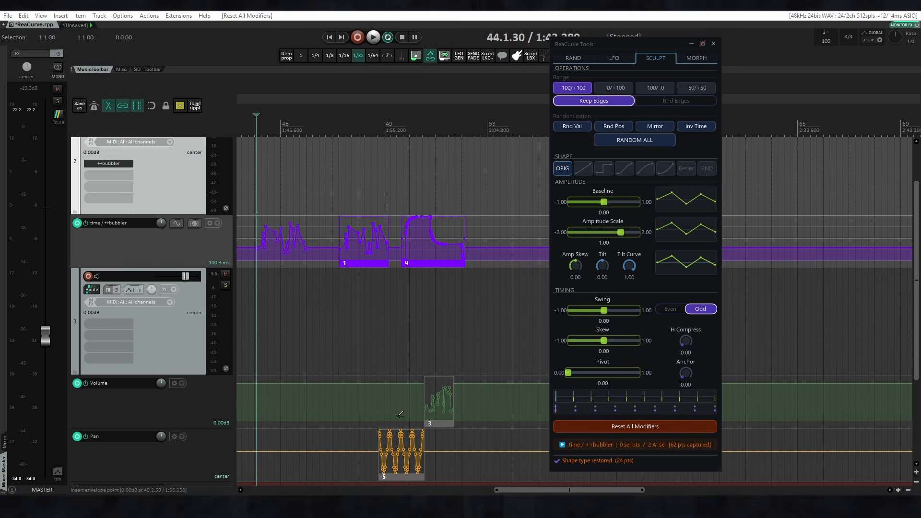
{"action": "left_click_drag", "start_coordinate": [402, 370], "coordinate": [465, 484]}
{"action": "scroll", "coordinate": [402, 336], "scroll_direction": "down", "scroll_amount": 2}
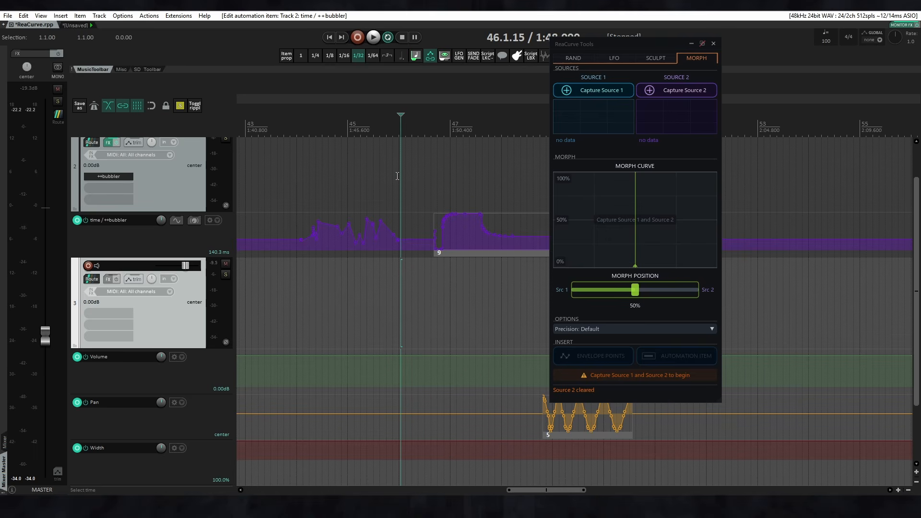
Move the ReaCurve Tools window clear of automation item 9 and capture the time / ++bubbler envelope points between measures 44 and 46 as Source 1.
{"action": "left_click_drag", "start_coordinate": [613, 44], "coordinate": [648, 50]}
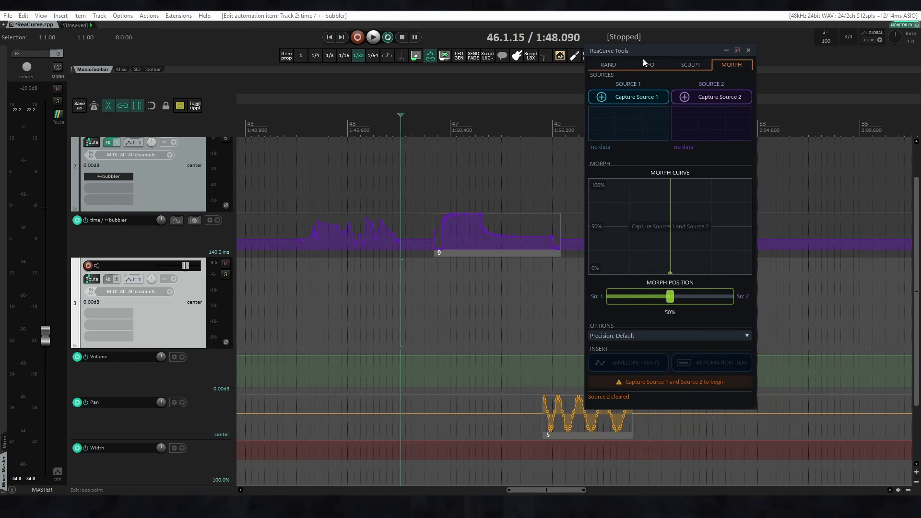
{"action": "left_click", "coordinate": [612, 99]}
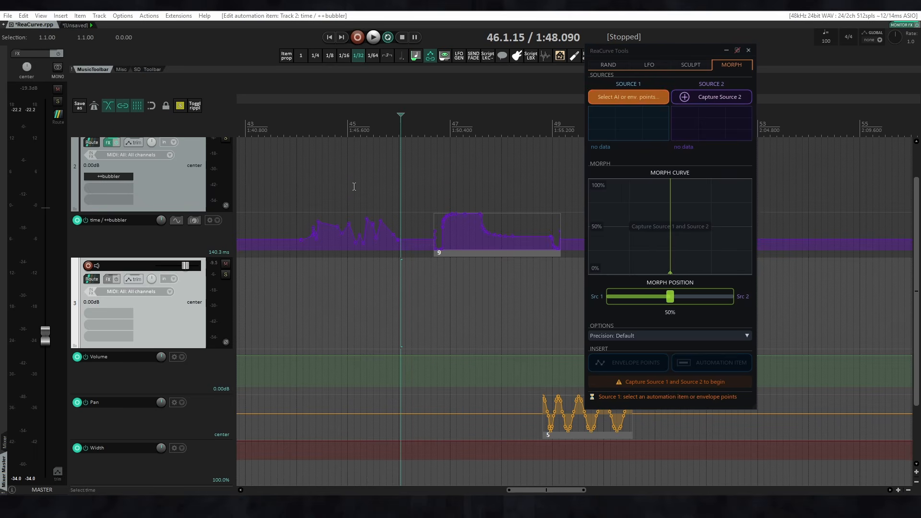
{"action": "left_click_drag", "start_coordinate": [286, 199], "coordinate": [412, 257]}
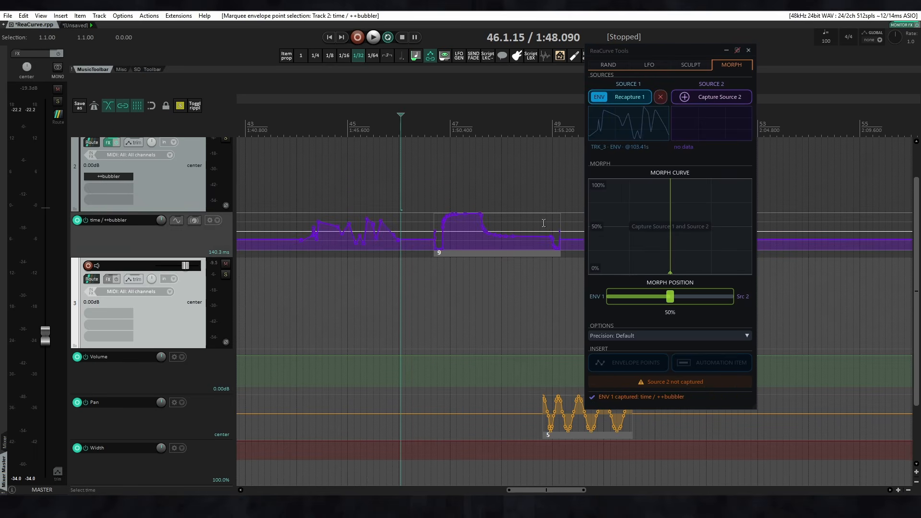
Capture automation item 9 as Source 2 and try the morph position, leaving it at 50%.
{"action": "left_click", "coordinate": [687, 95]}
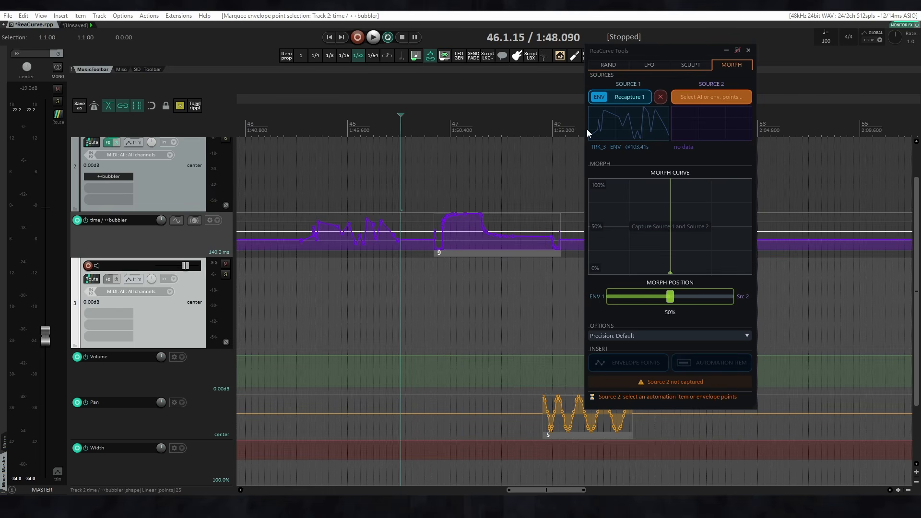
{"action": "left_click", "coordinate": [511, 253]}
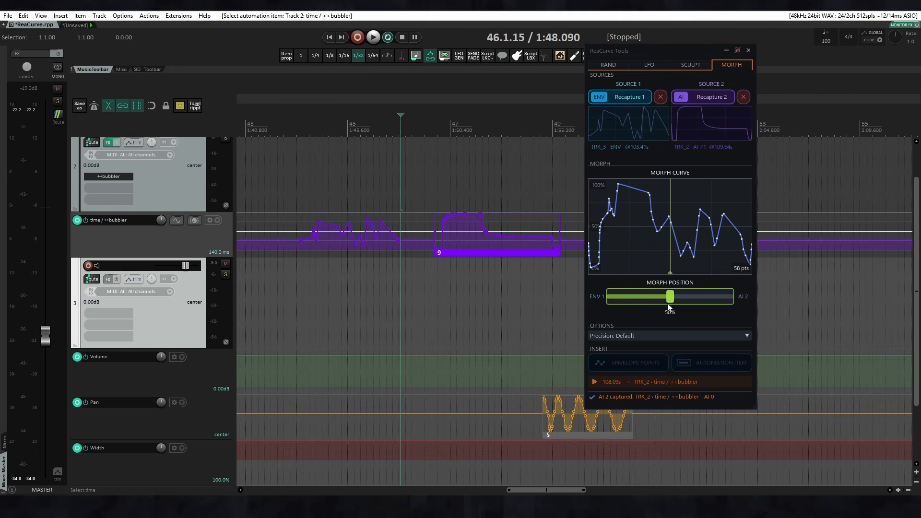
{"action": "mouse_move", "coordinate": [672, 298]}
{"action": "left_mouse_down"}
{"action": "mouse_move", "coordinate": [594, 296]}
{"action": "mouse_move", "coordinate": [725, 296]}
{"action": "mouse_move", "coordinate": [671, 297]}
{"action": "left_mouse_up"}
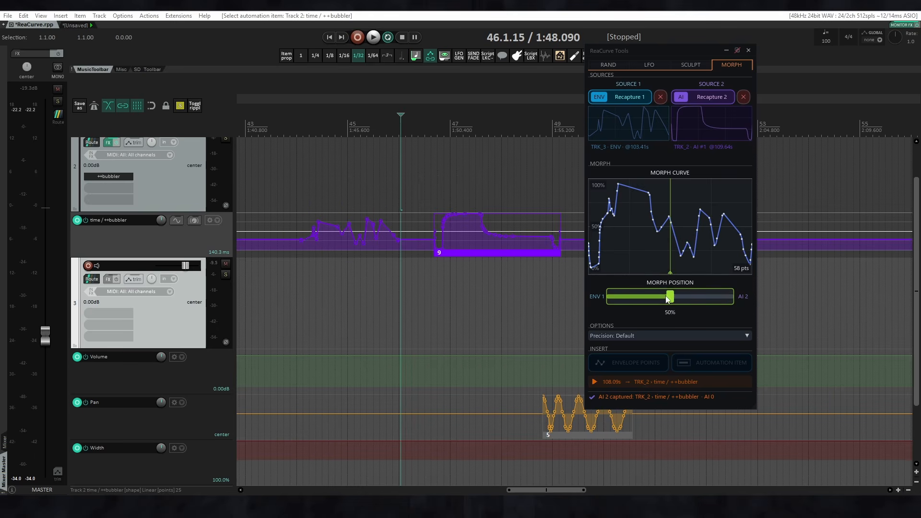
Try the Ultra-Precise precision on the morph curve and return it to Default.
{"action": "scroll", "coordinate": [500, 284], "scroll_direction": "right", "scroll_amount": 3}
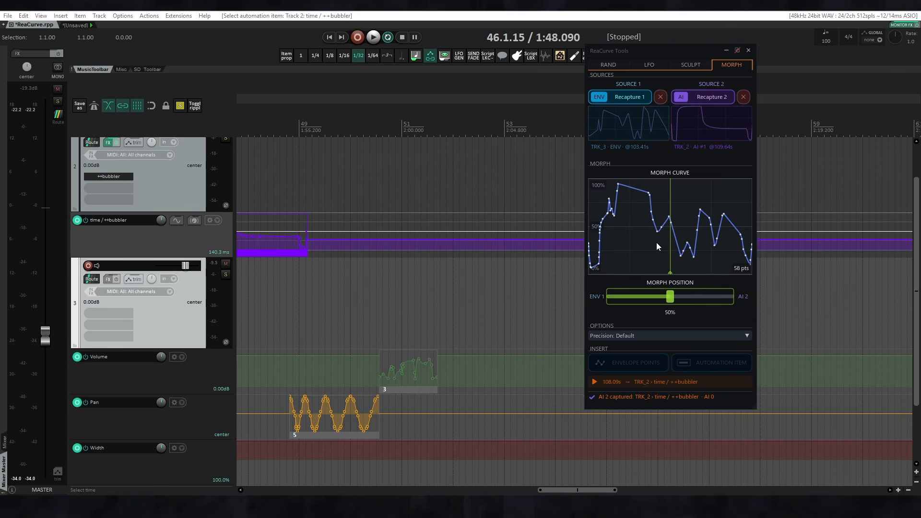
{"action": "left_click", "coordinate": [648, 333]}
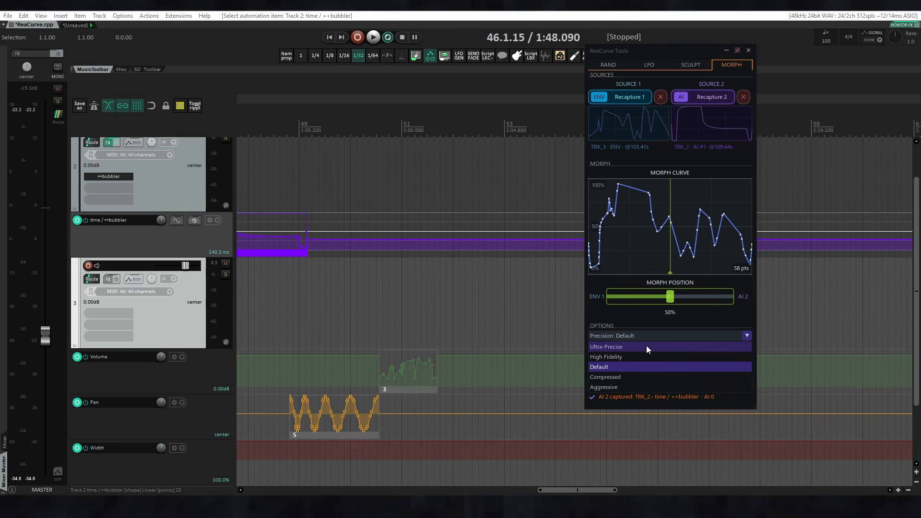
{"action": "left_click", "coordinate": [646, 345]}
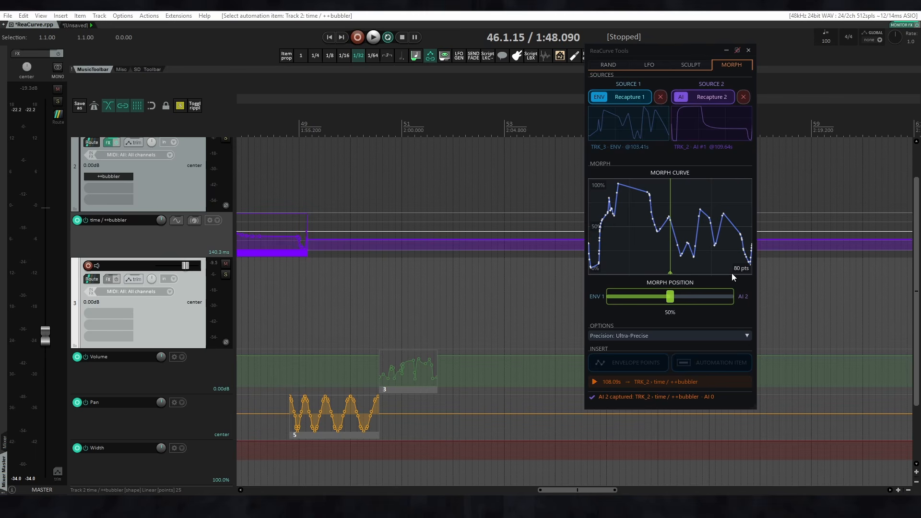
{"action": "left_click", "coordinate": [664, 336]}
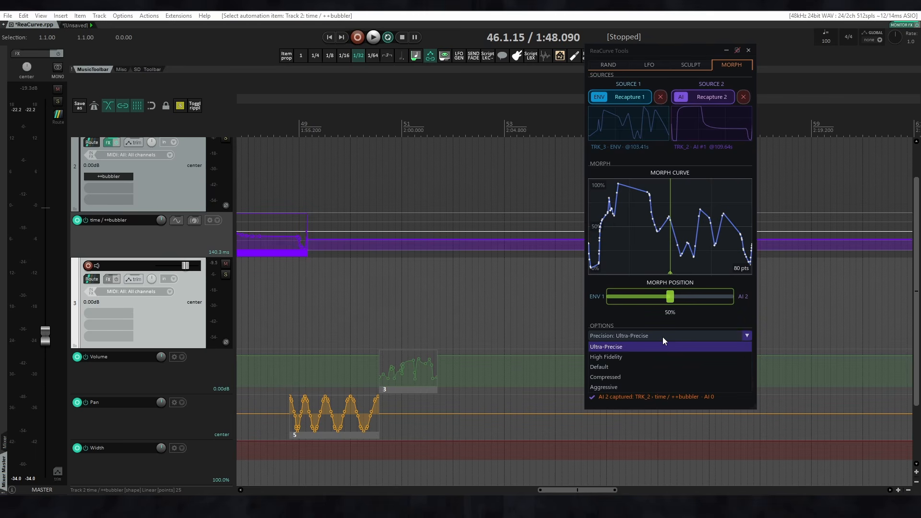
{"action": "left_click", "coordinate": [637, 368]}
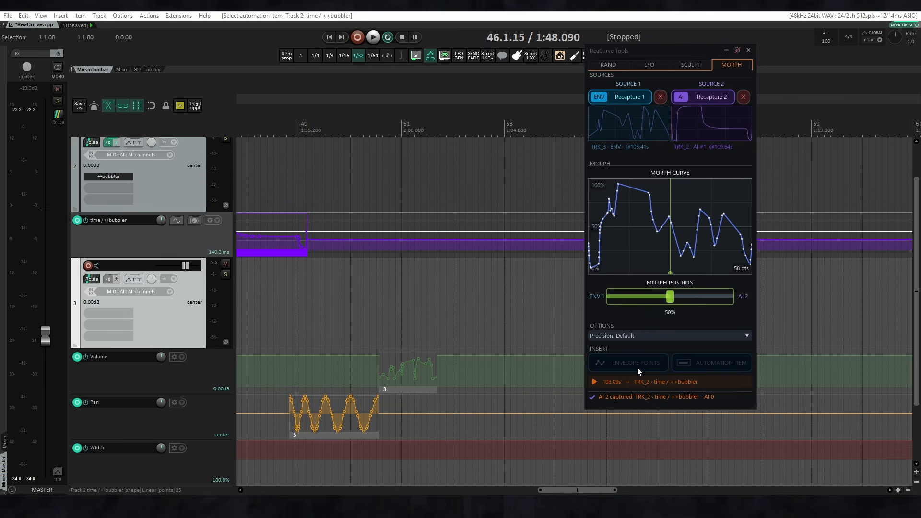
Try the Aggressive precision on the morph curve and return it to Default.
{"action": "left_click", "coordinate": [643, 336]}
{"action": "left_click", "coordinate": [636, 338]}
{"action": "left_click", "coordinate": [623, 371]}
{"action": "left_click", "coordinate": [645, 335]}
{"action": "left_click", "coordinate": [620, 389]}
{"action": "left_click", "coordinate": [641, 336]}
{"action": "left_click", "coordinate": [626, 369]}
Set a time selection from 51.4.30 to 53.1.80 and insert the 50% morph as envelope points on the time / ++bubbler envelope.
{"action": "left_click_drag", "start_coordinate": [444, 209], "coordinate": [514, 204]}
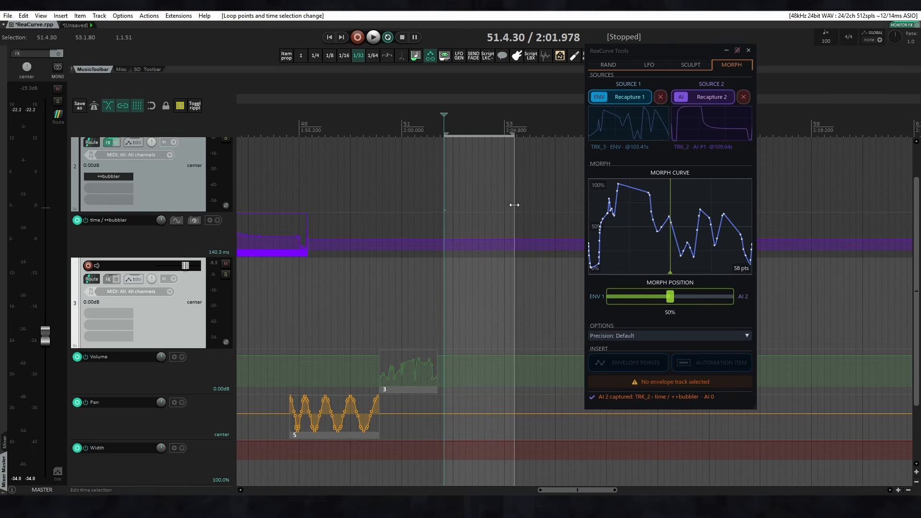
{"action": "left_click", "coordinate": [199, 246]}
{"action": "scroll", "coordinate": [471, 235], "scroll_direction": "up", "scroll_amount": 2}
{"action": "scroll", "coordinate": [448, 219], "scroll_direction": "up", "scroll_amount": 3}
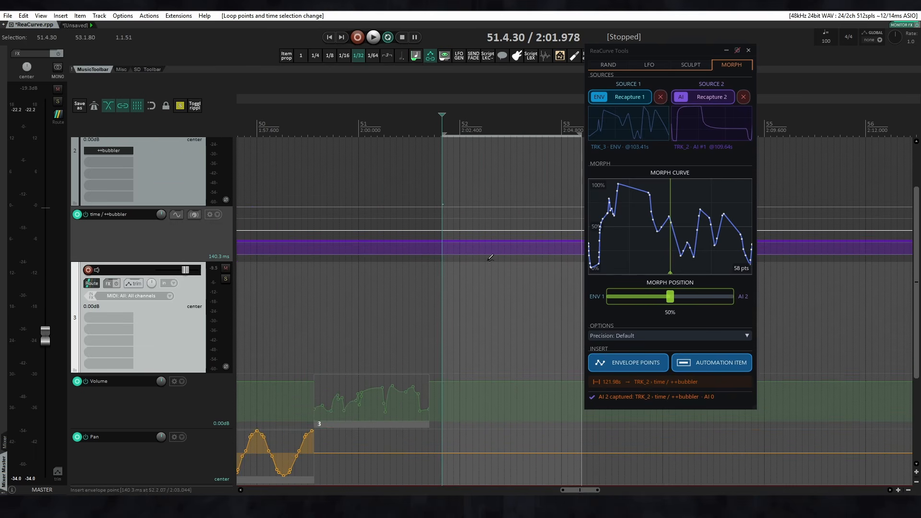
{"action": "scroll", "coordinate": [491, 258], "scroll_direction": "right", "scroll_amount": 2}
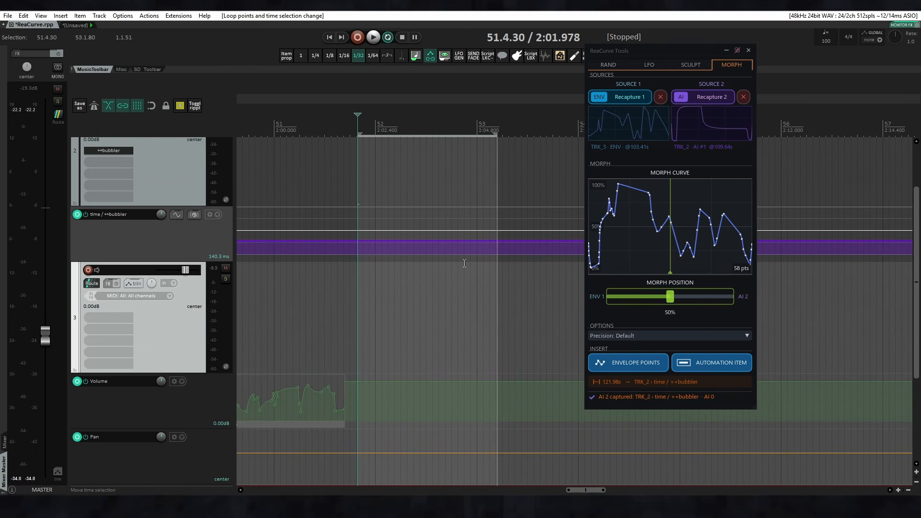
{"action": "left_click", "coordinate": [635, 364]}
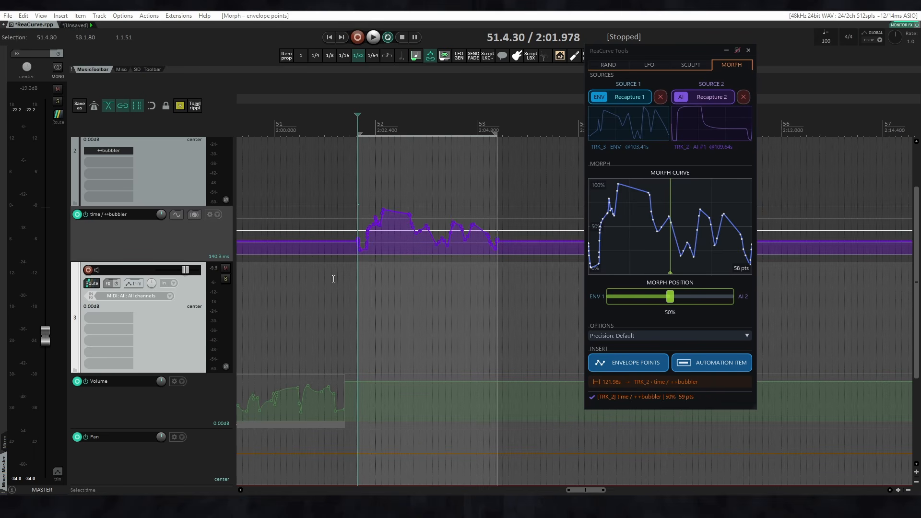